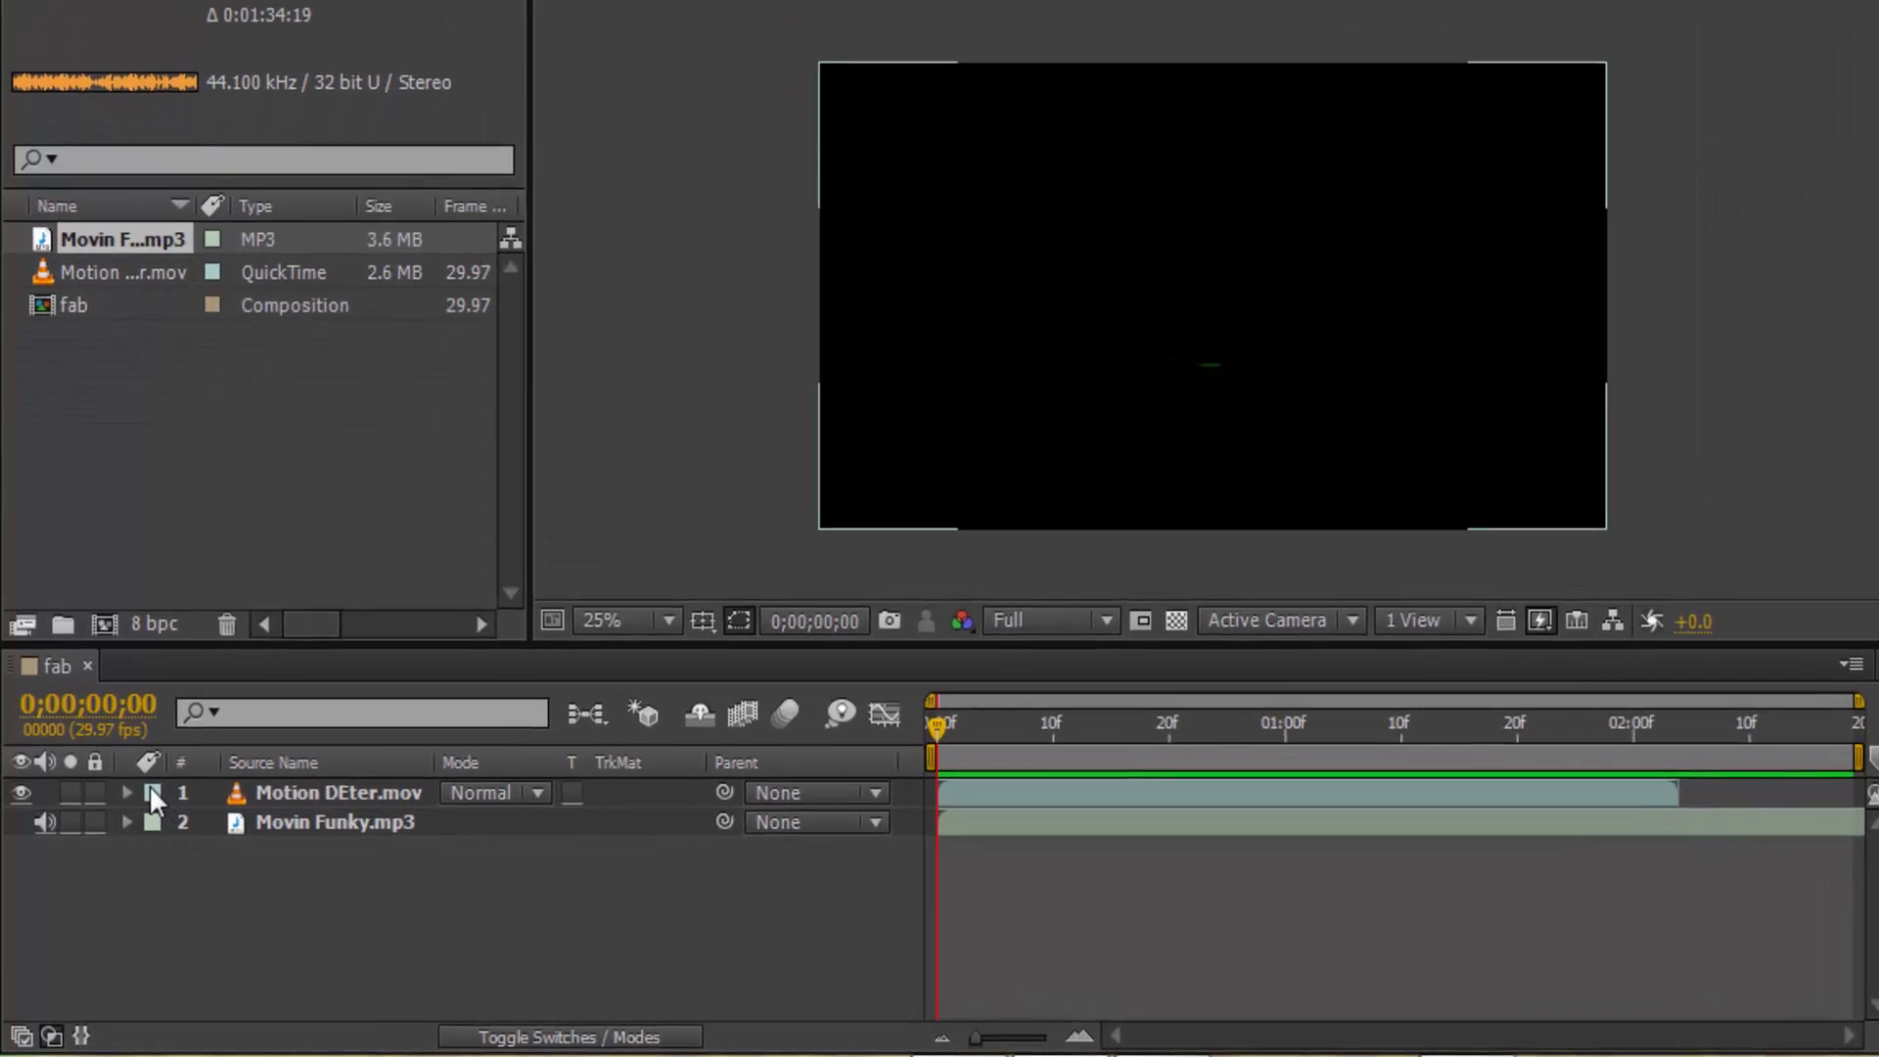
- Set the Motion DEter.mov layer's label colour to Orange and the Movin Funky.mp3 layer's label colour to Blue
{"action": "left_click", "coordinate": [127, 835]}
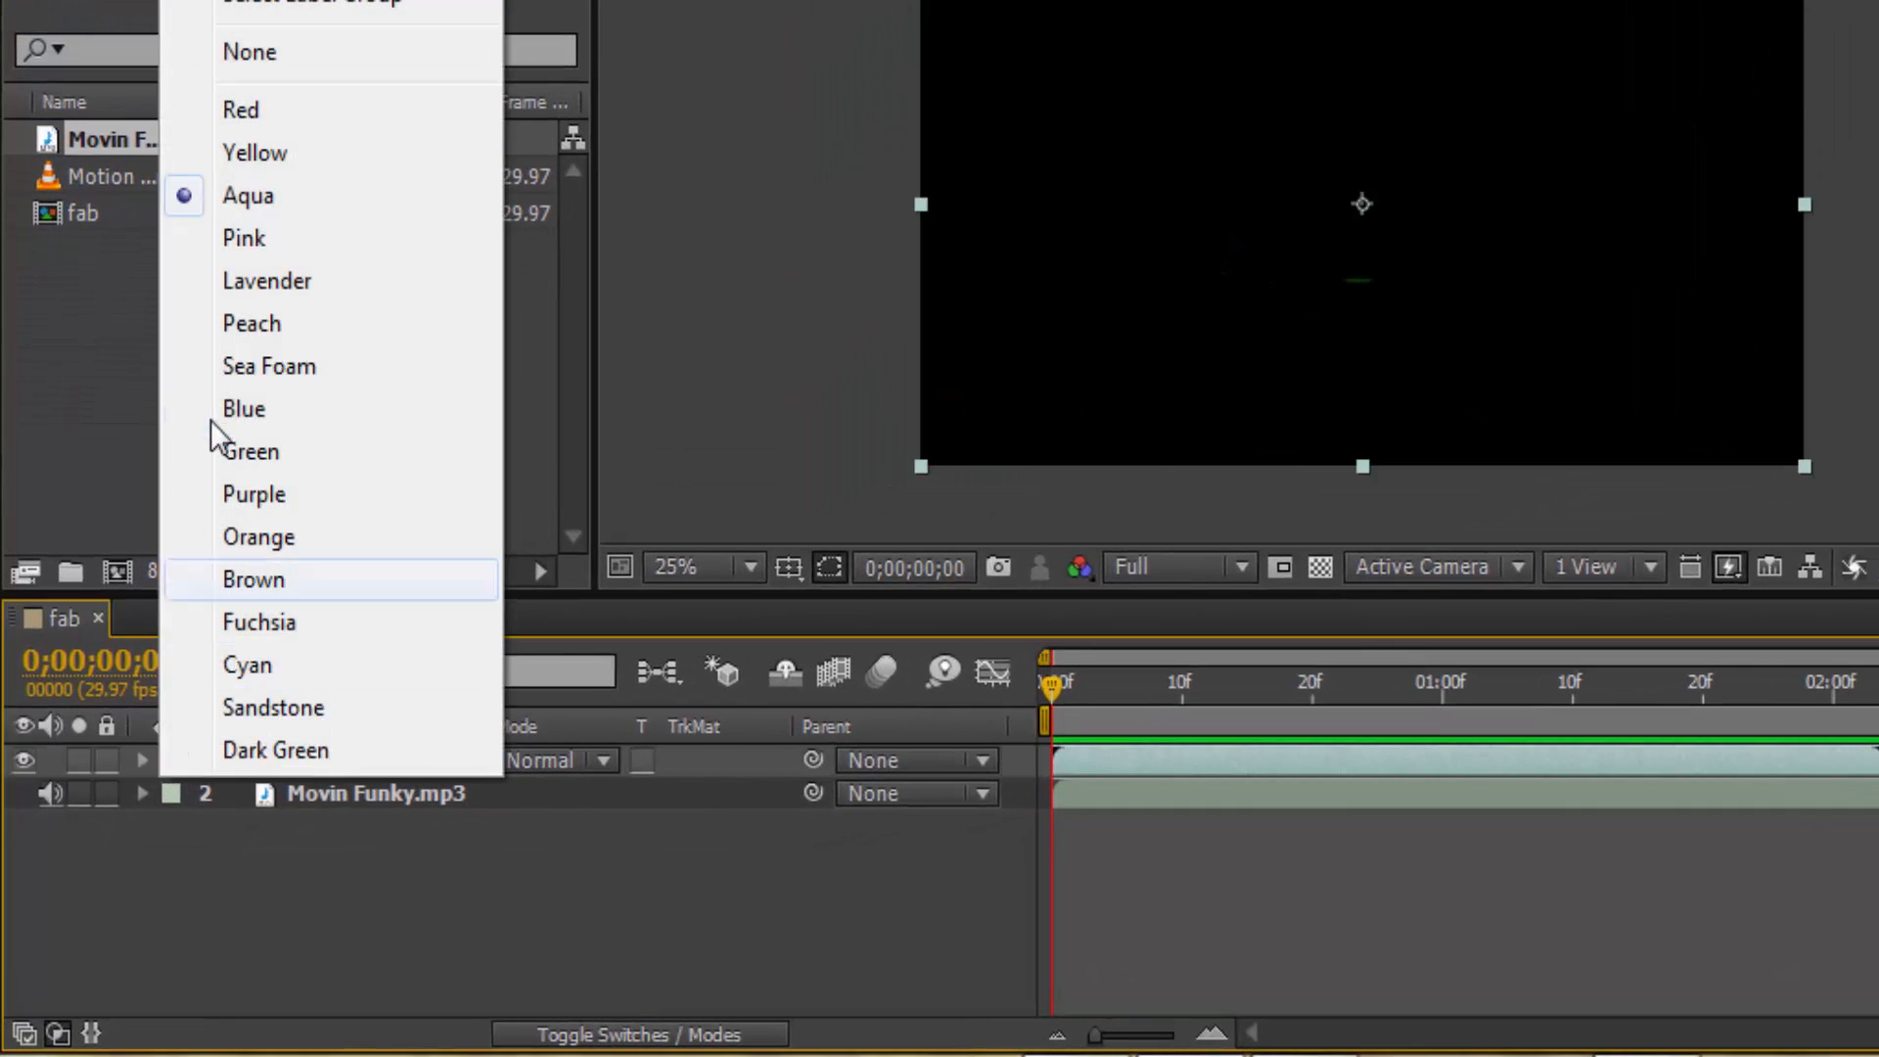
{"action": "left_click", "coordinate": [275, 538]}
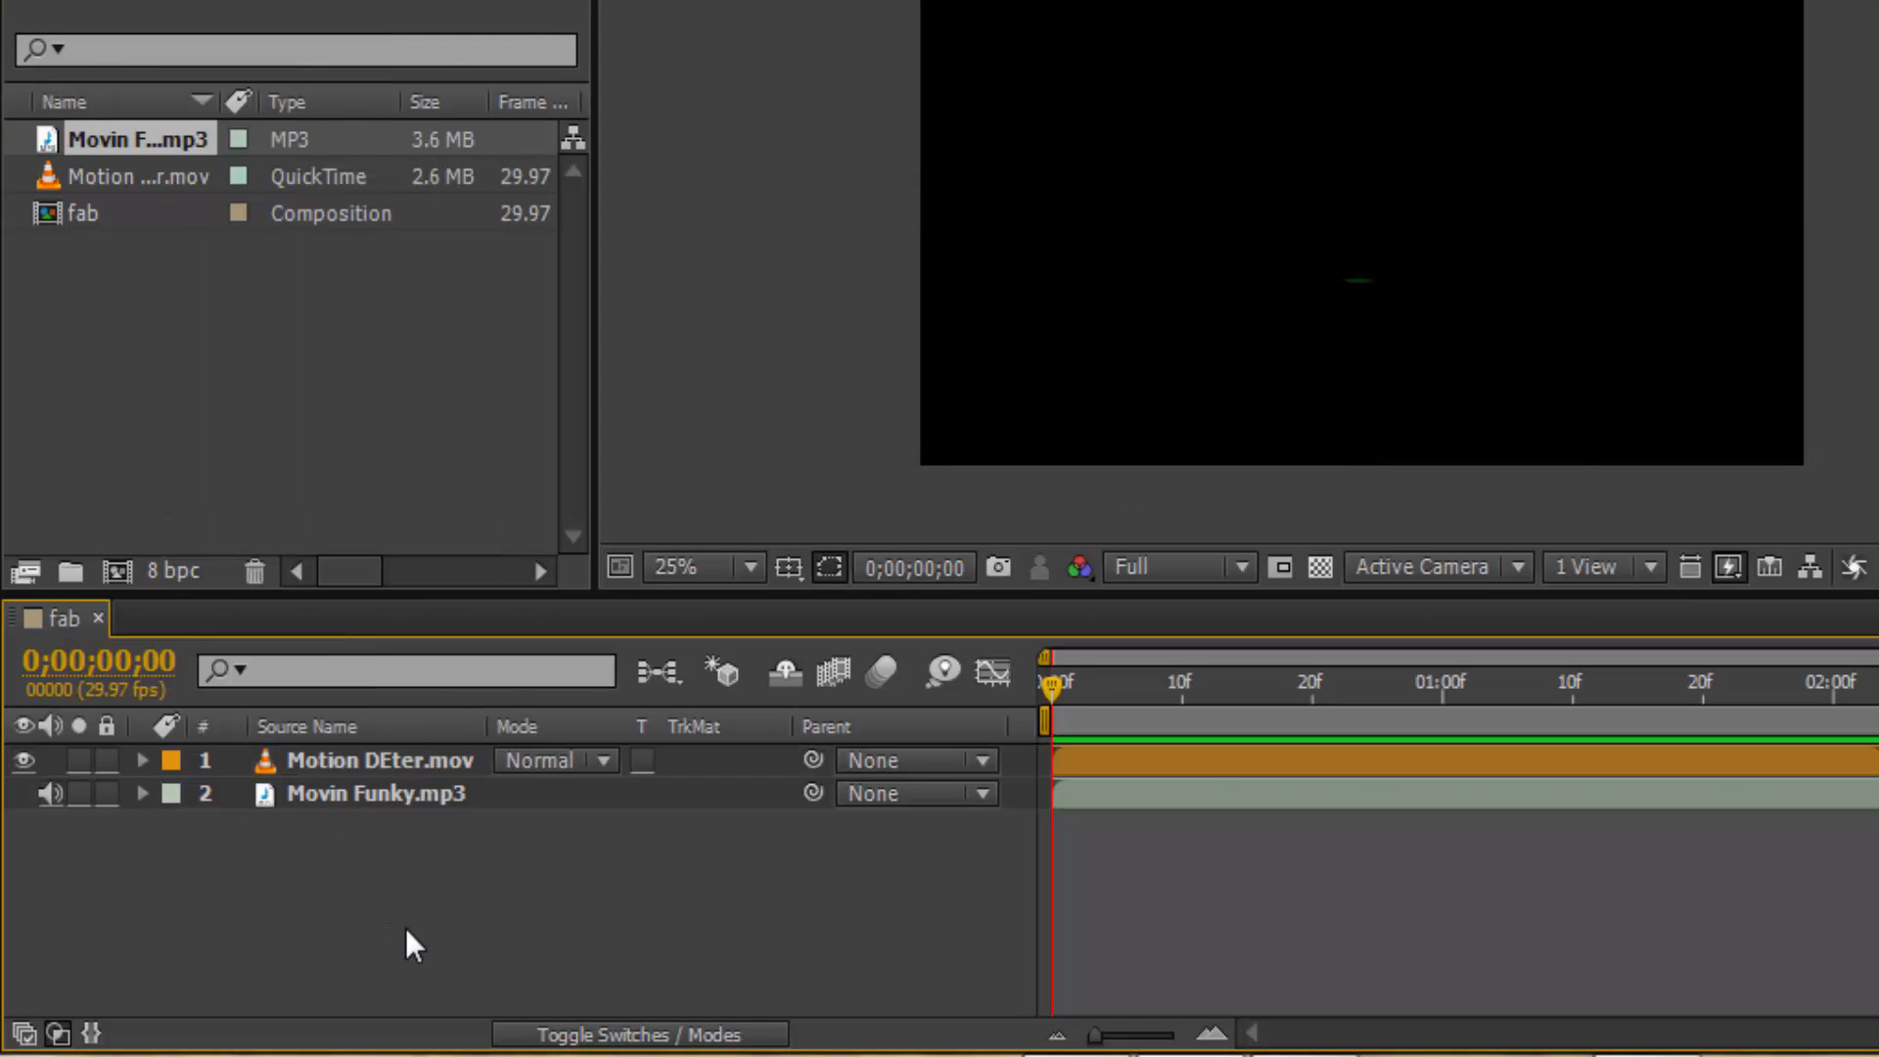
{"action": "left_click", "coordinate": [1250, 797]}
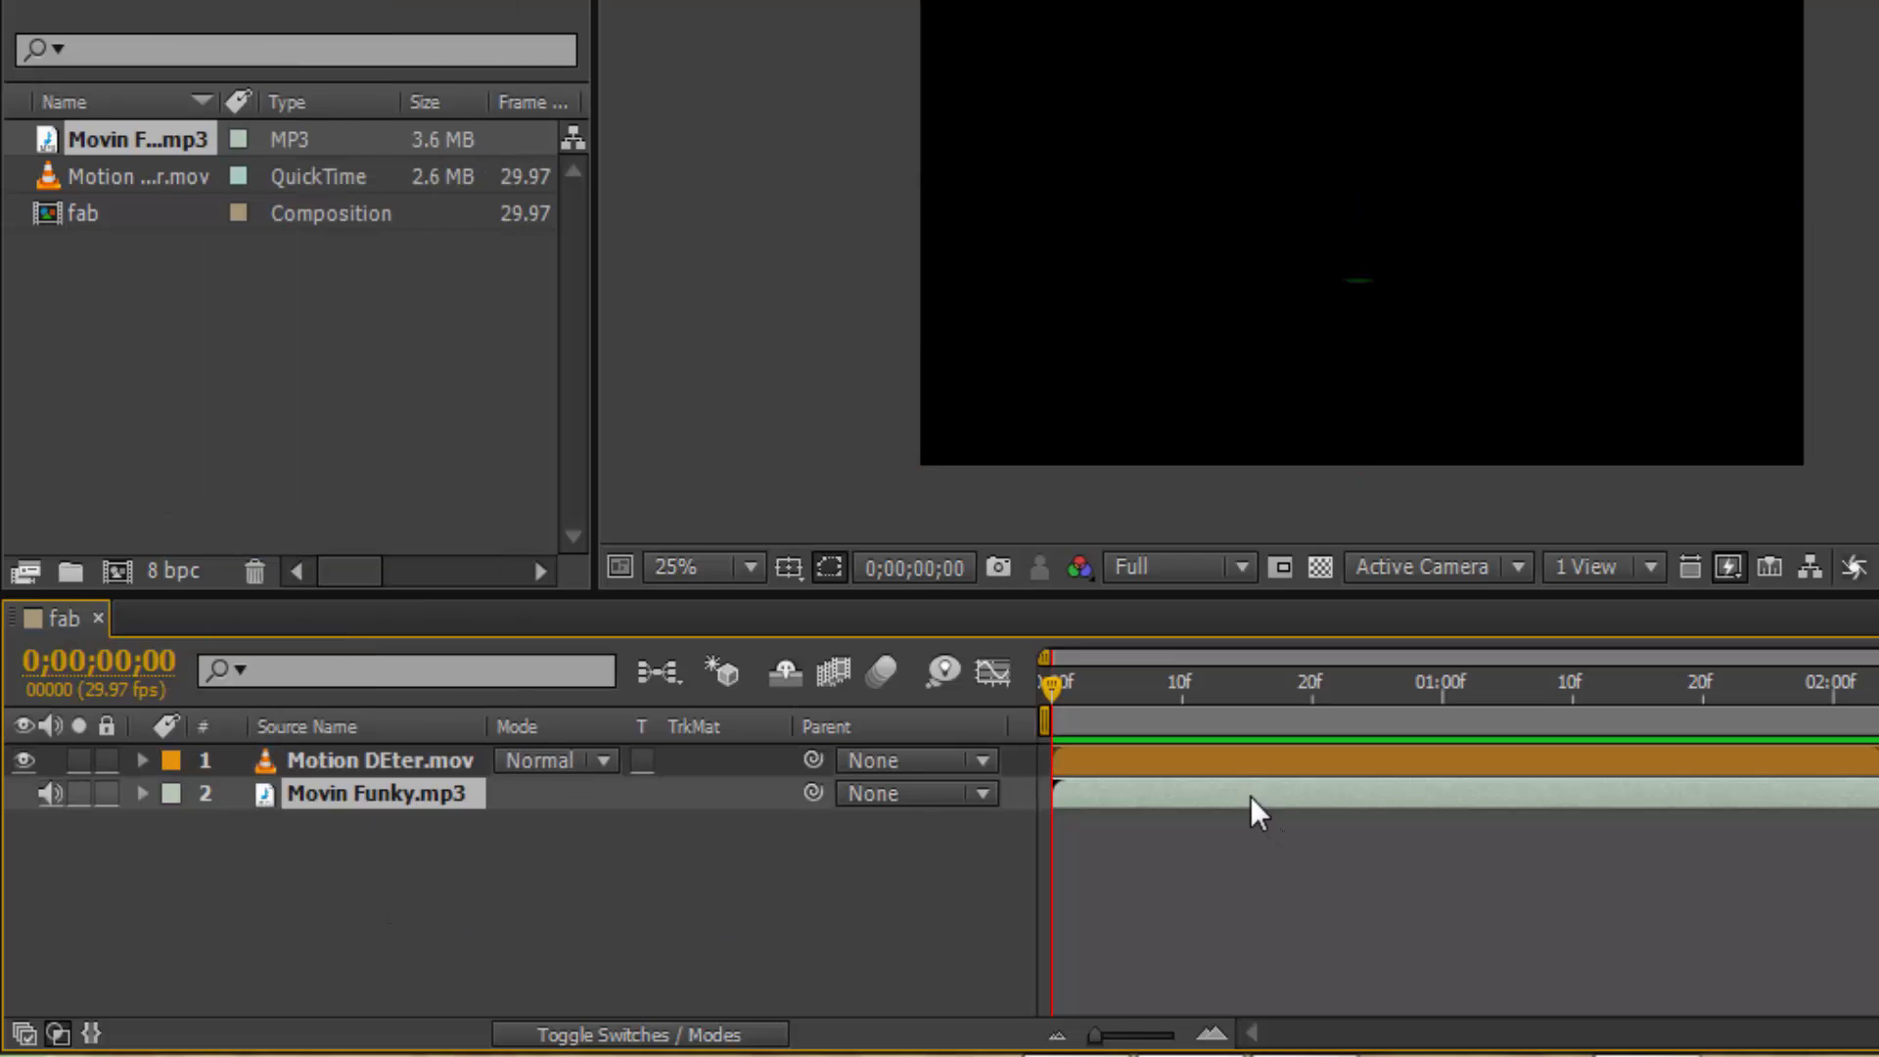
{"action": "left_click", "coordinate": [168, 789]}
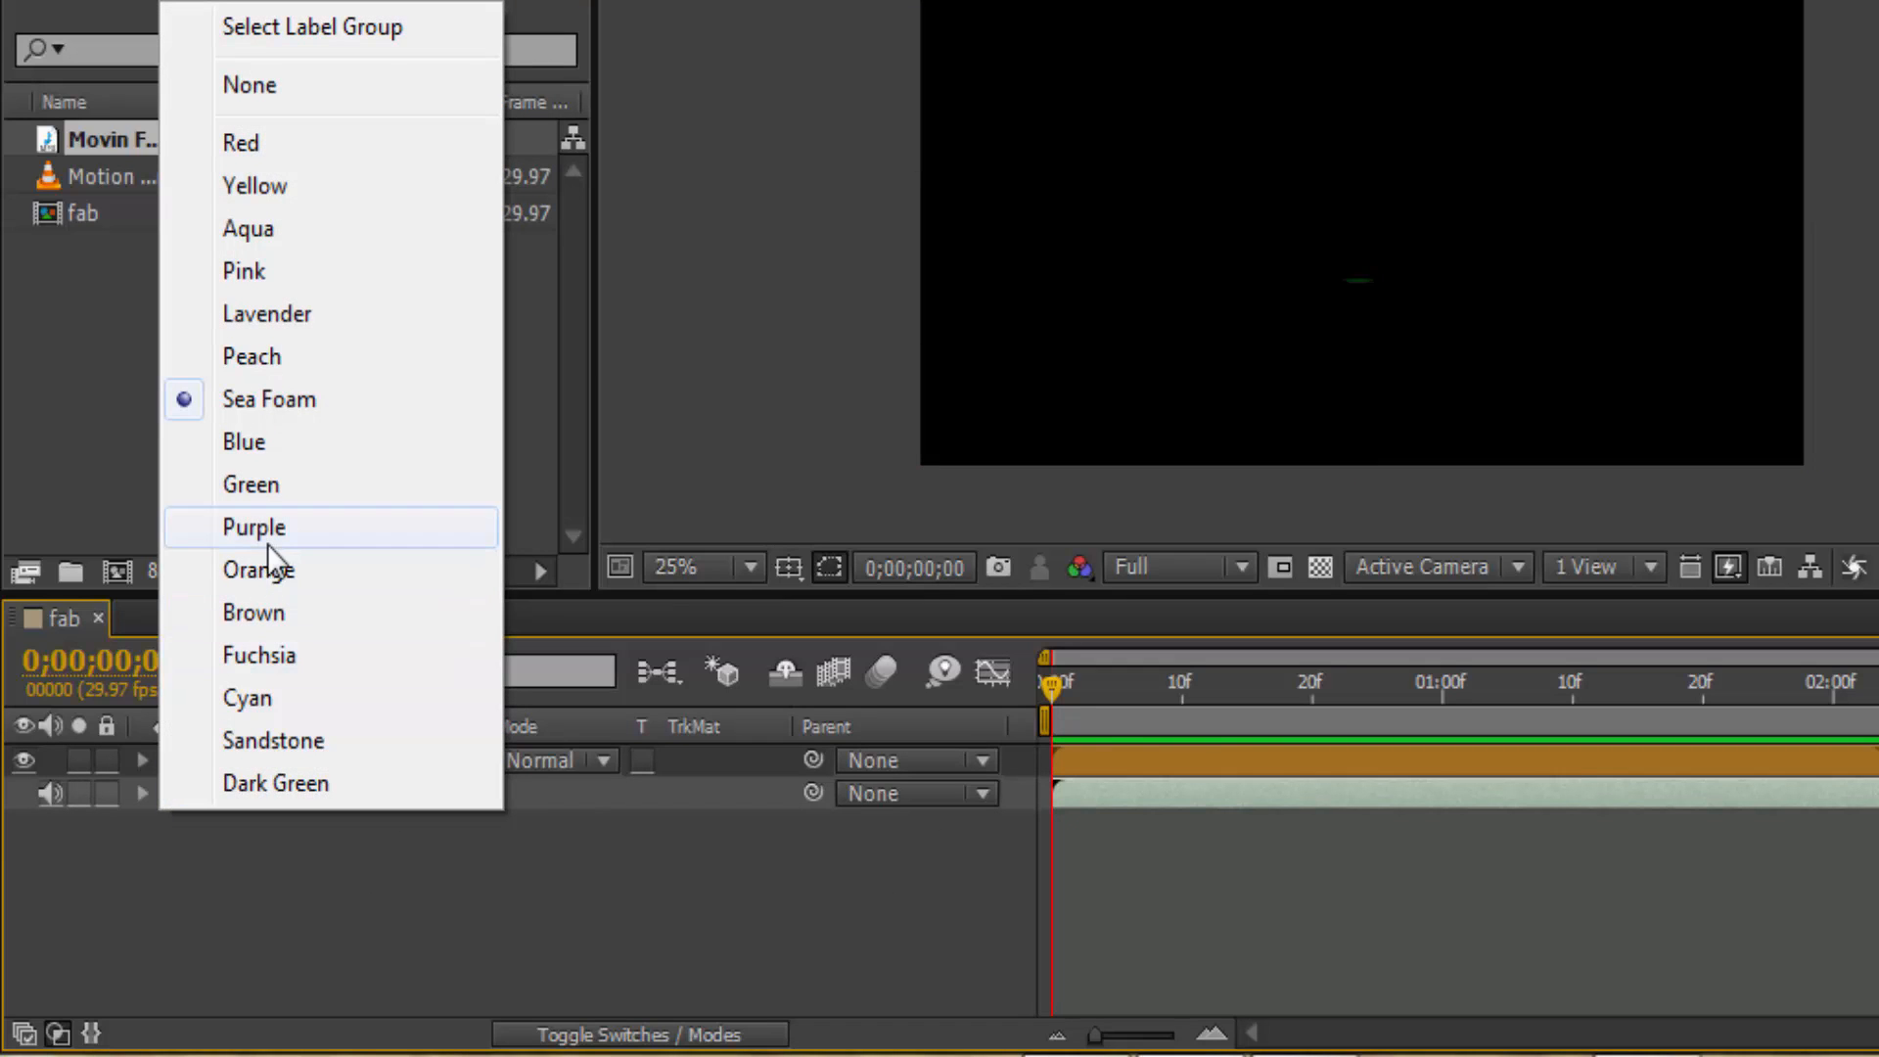
{"action": "left_click", "coordinate": [259, 449]}
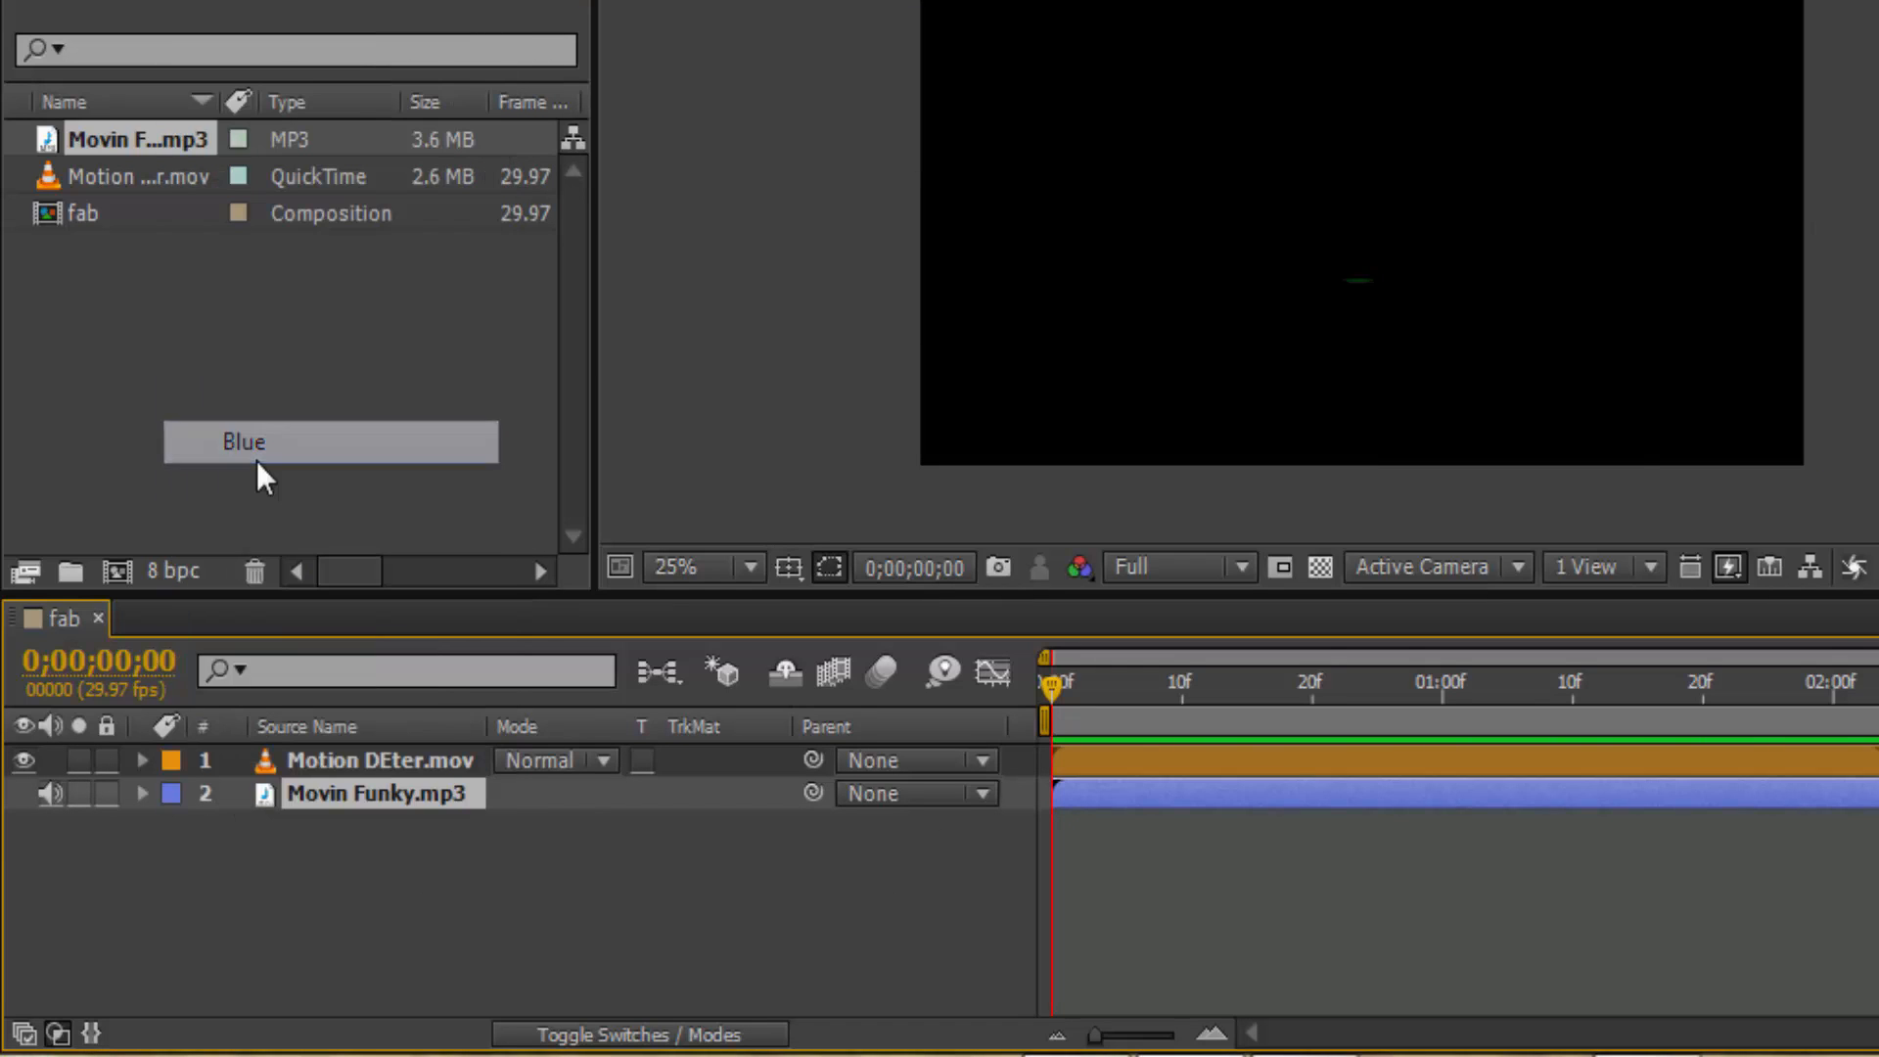
{"action": "left_click", "coordinate": [169, 787]}
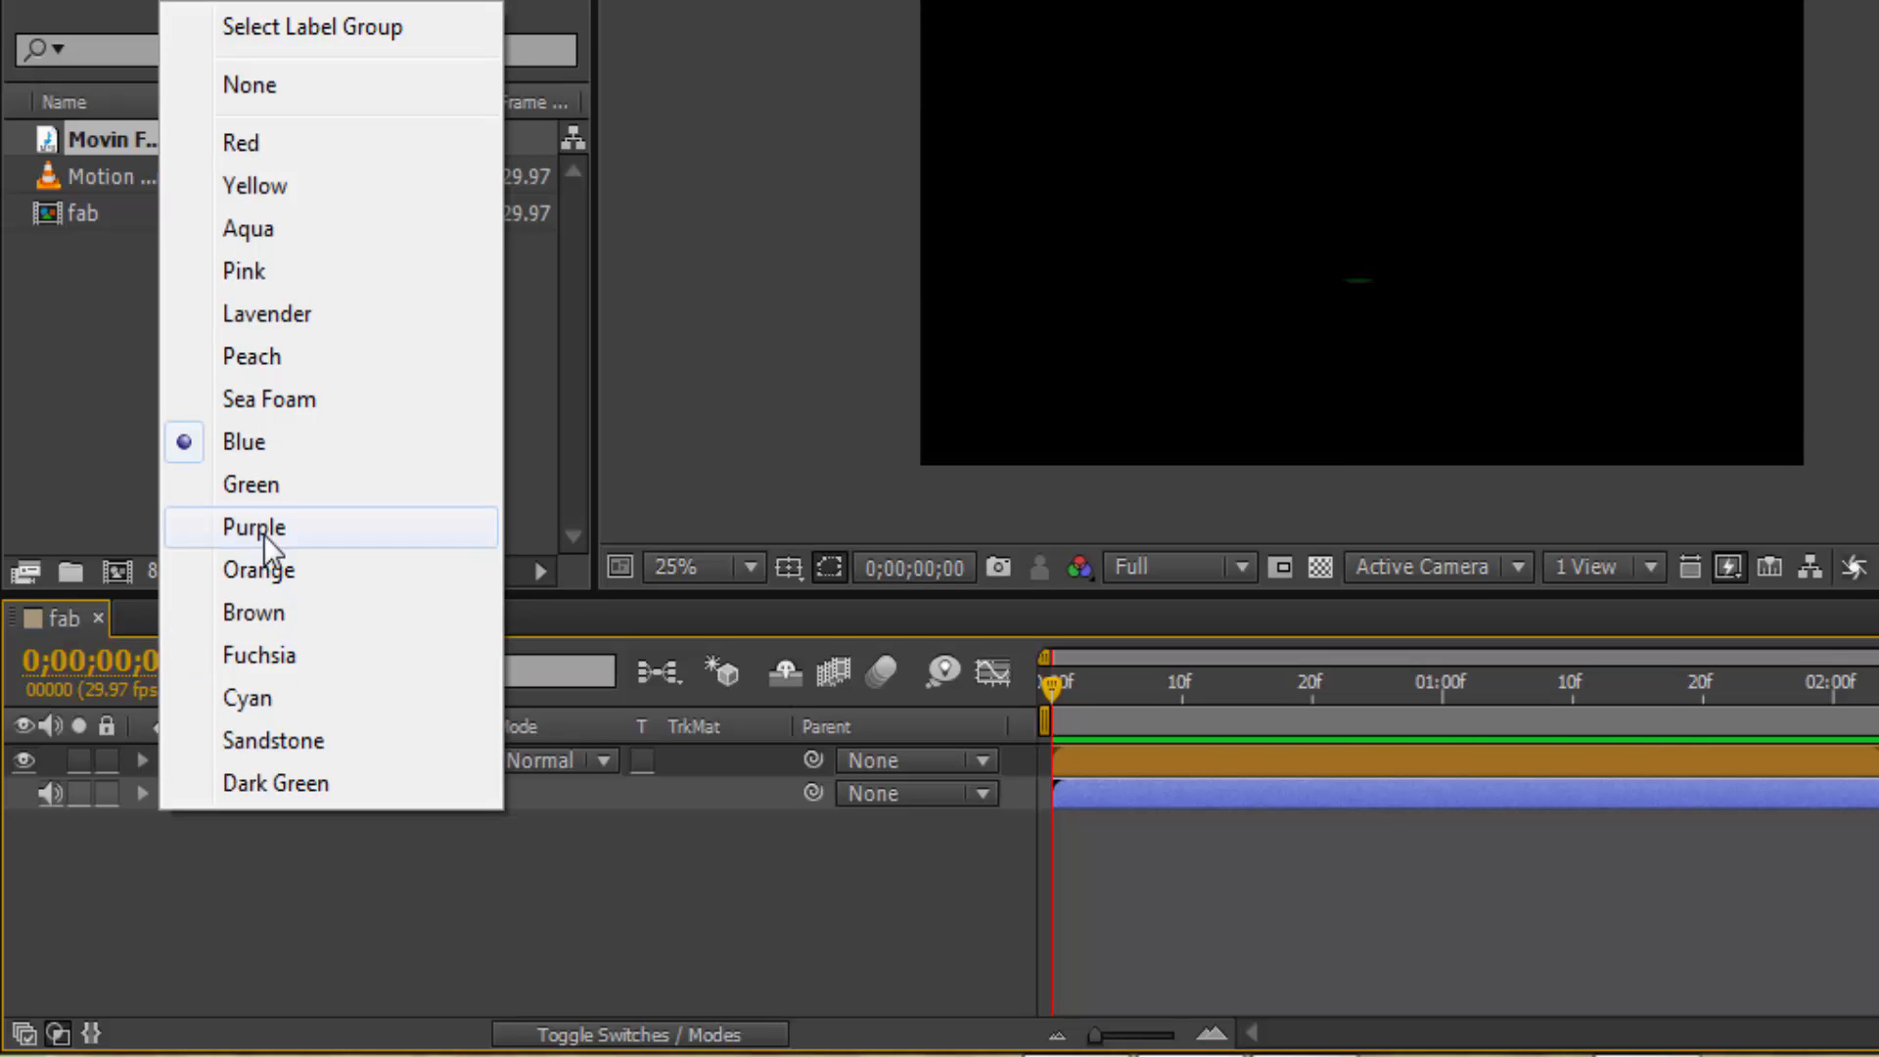
{"action": "left_click", "coordinate": [662, 871]}
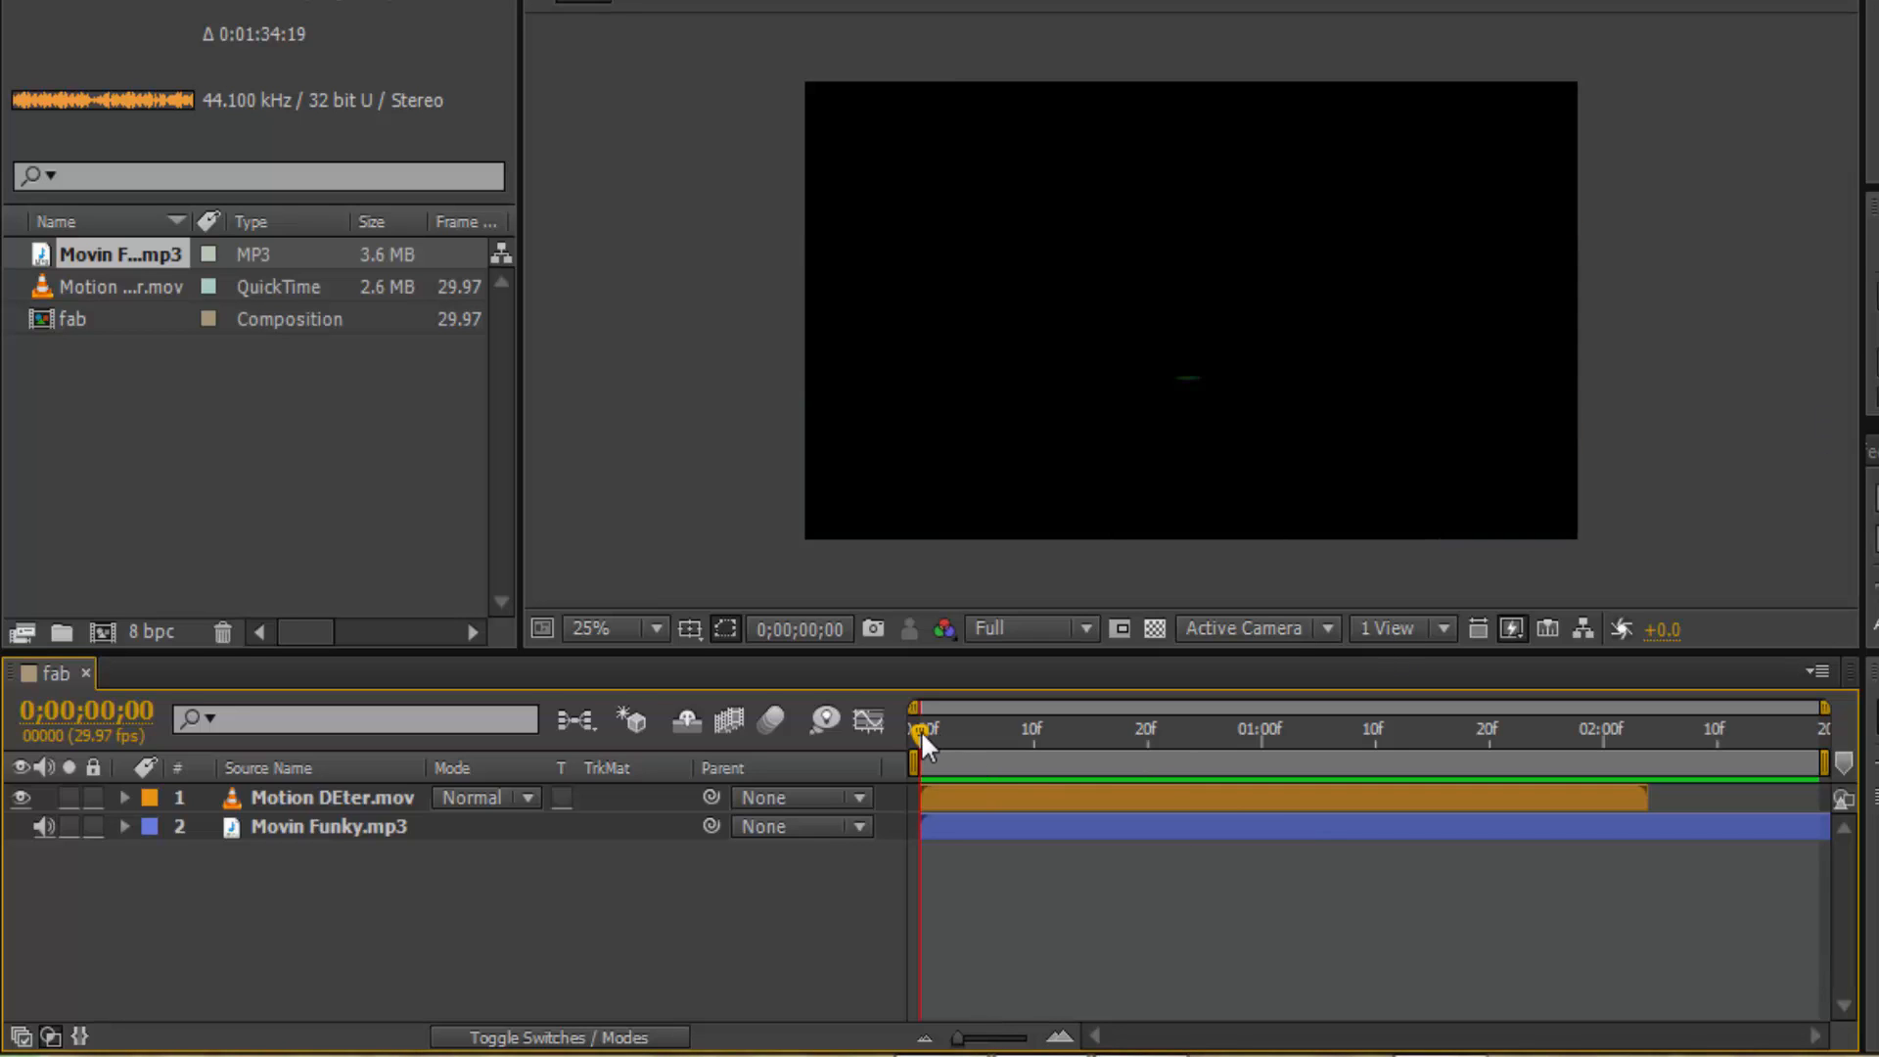
- Shift the Motion DEter.mov clip in the timeline so that it starts at about frame 3
{"action": "left_click_drag", "start_coordinate": [915, 732], "coordinate": [1747, 760]}
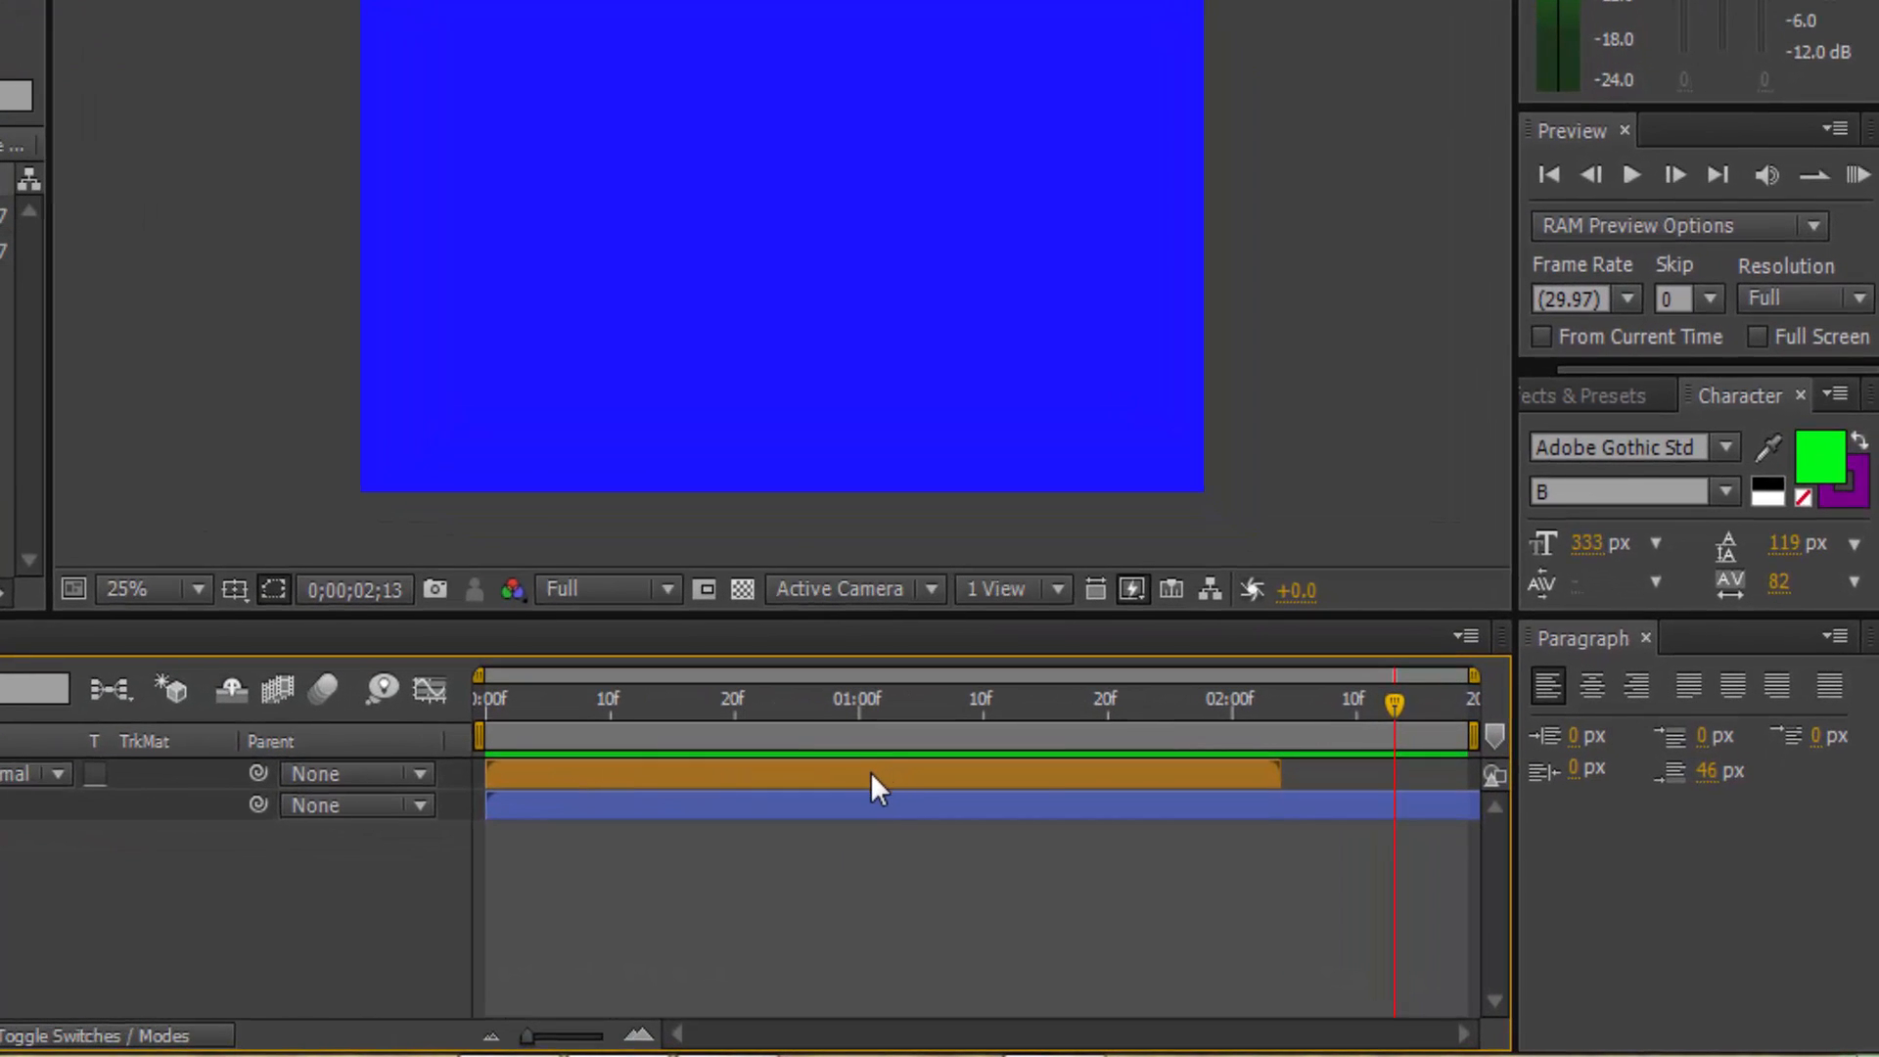
{"action": "double_click", "coordinate": [781, 774]}
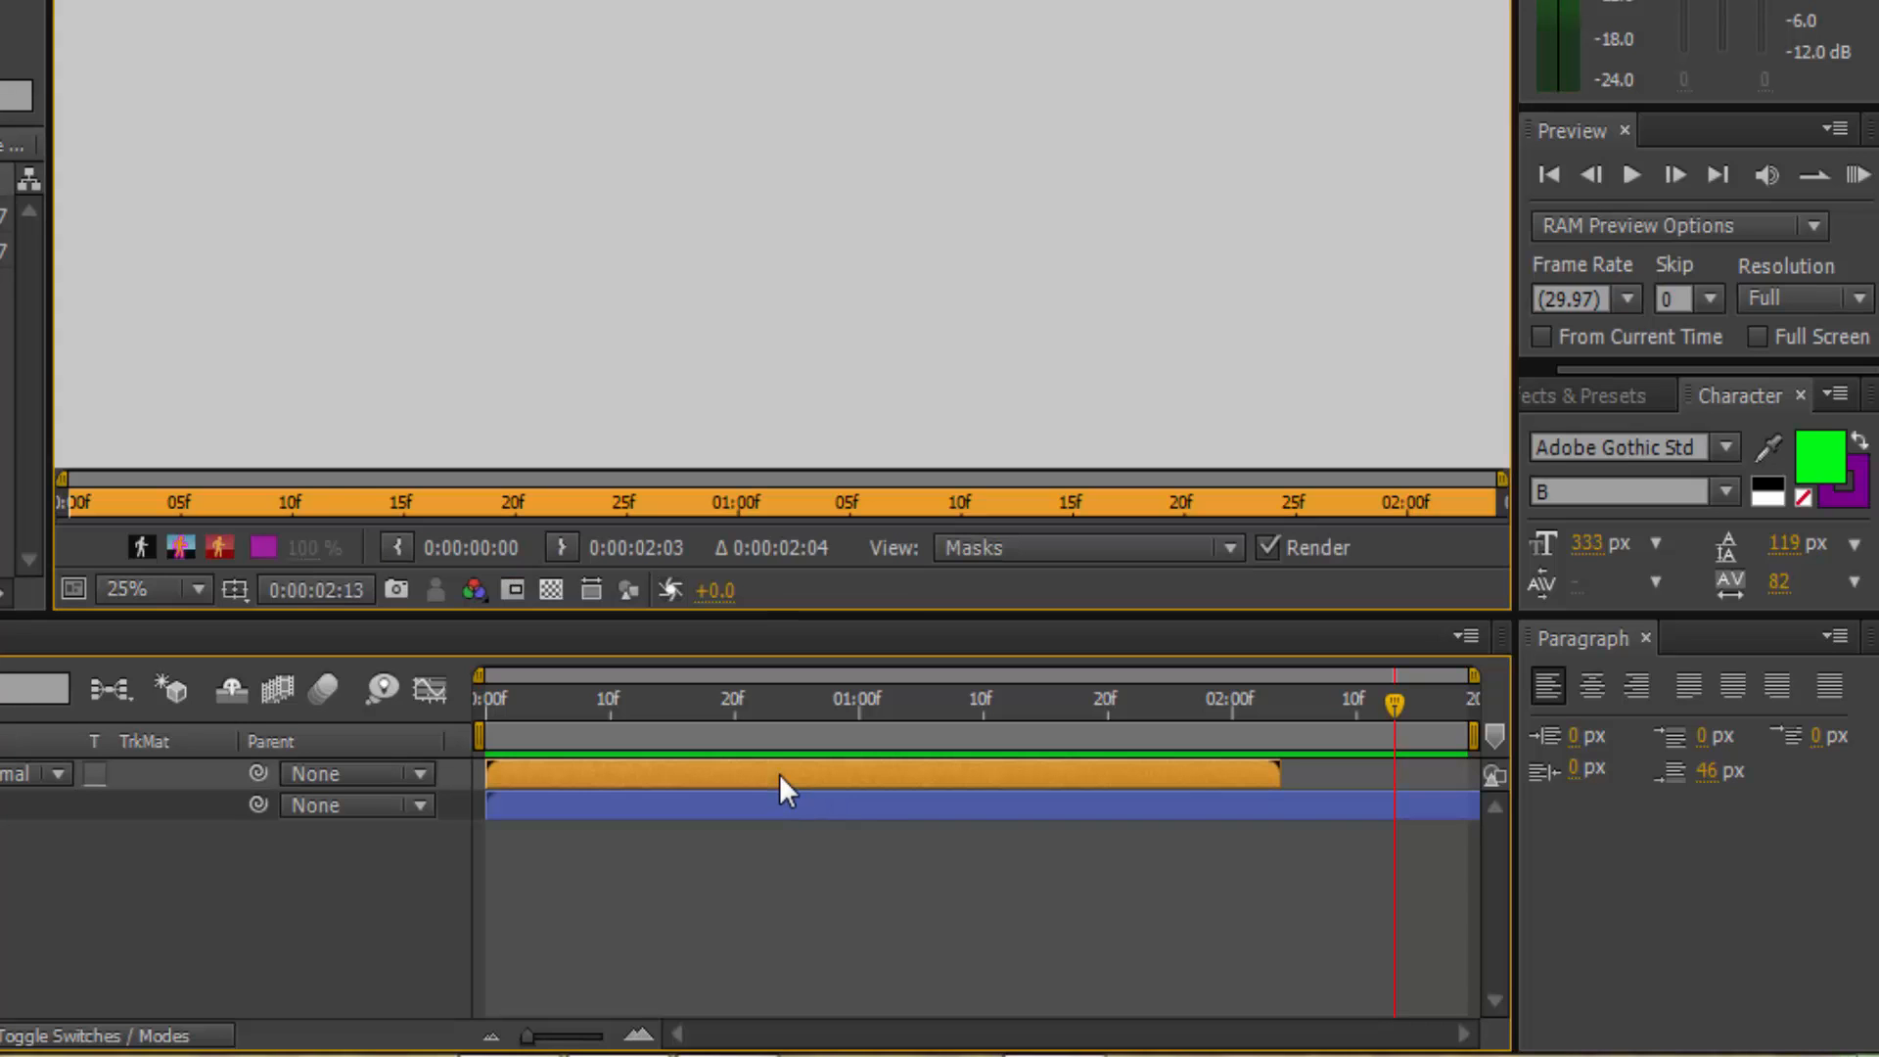
{"action": "left_click_drag", "start_coordinate": [828, 774], "coordinate": [867, 777]}
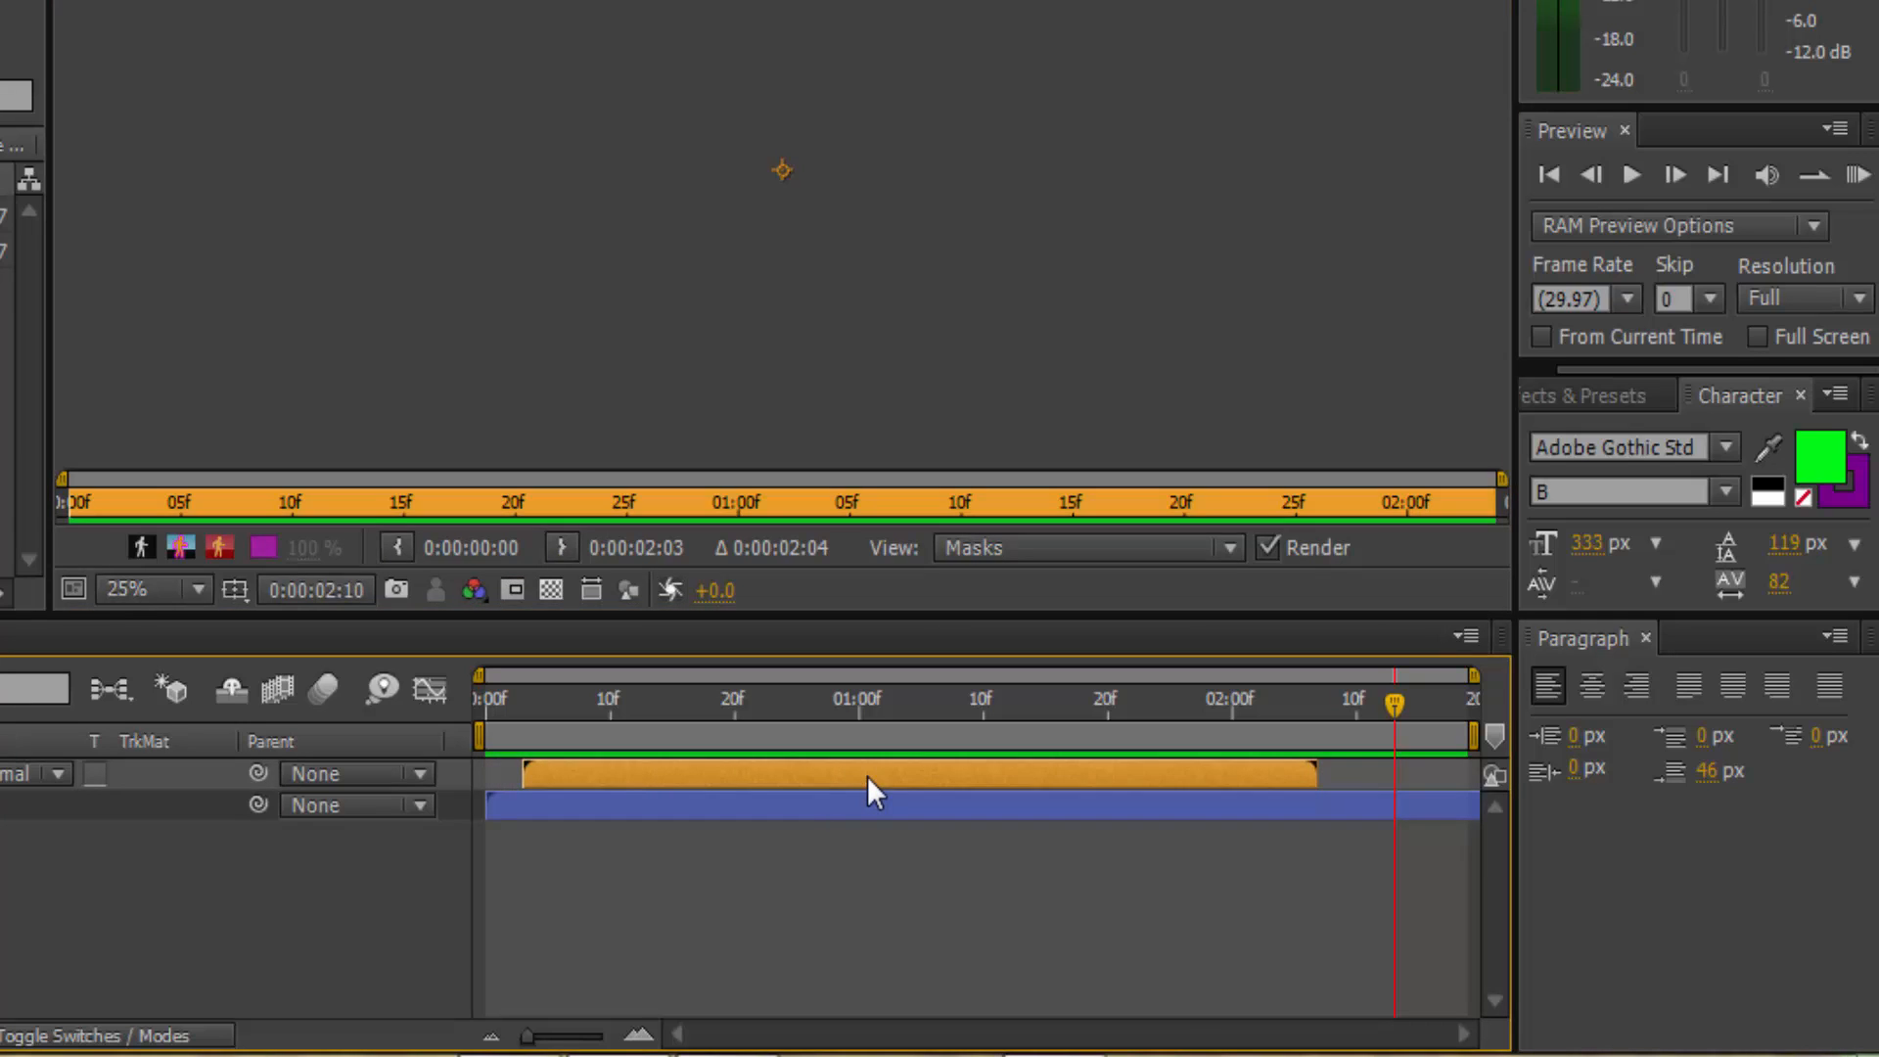
{"action": "left_click_drag", "start_coordinate": [867, 776], "coordinate": [872, 772]}
- Play a preview of the composition from its first frame
{"action": "left_click_drag", "start_coordinate": [1397, 702], "coordinate": [532, 759]}
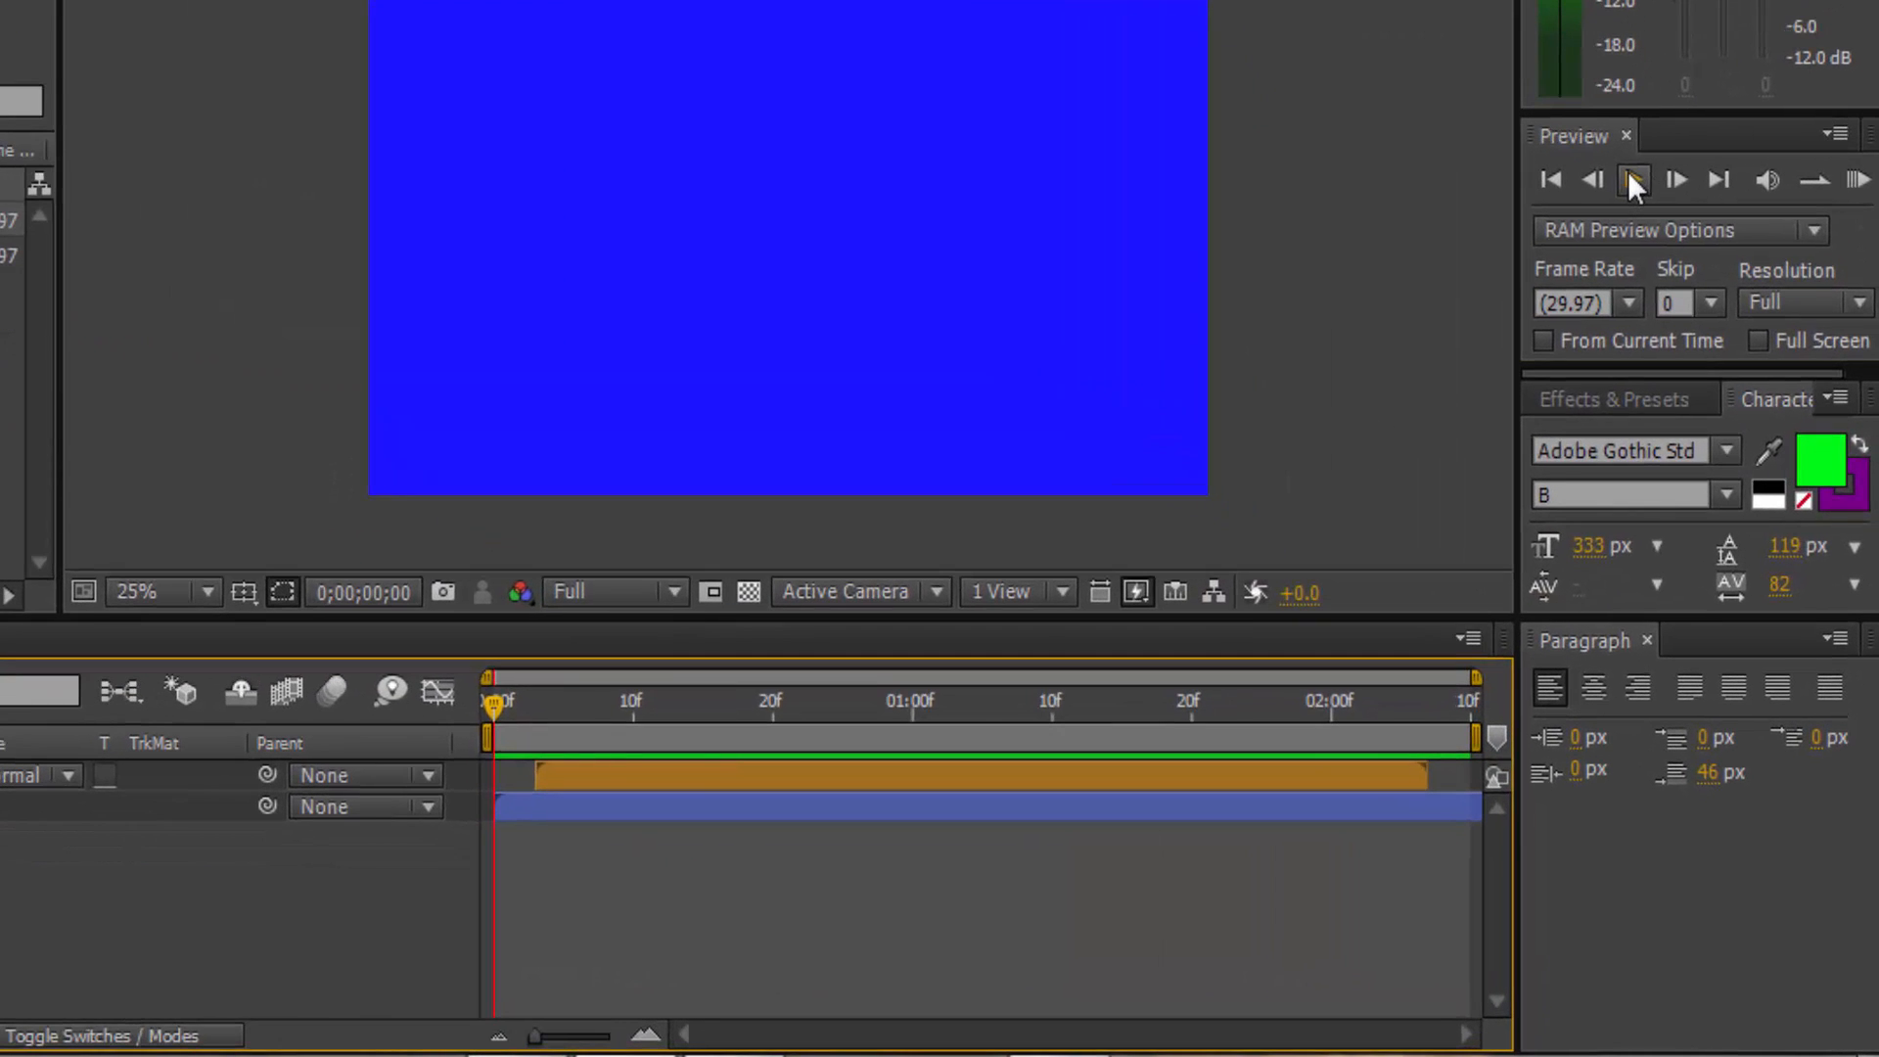
{"action": "left_click", "coordinate": [1630, 176]}
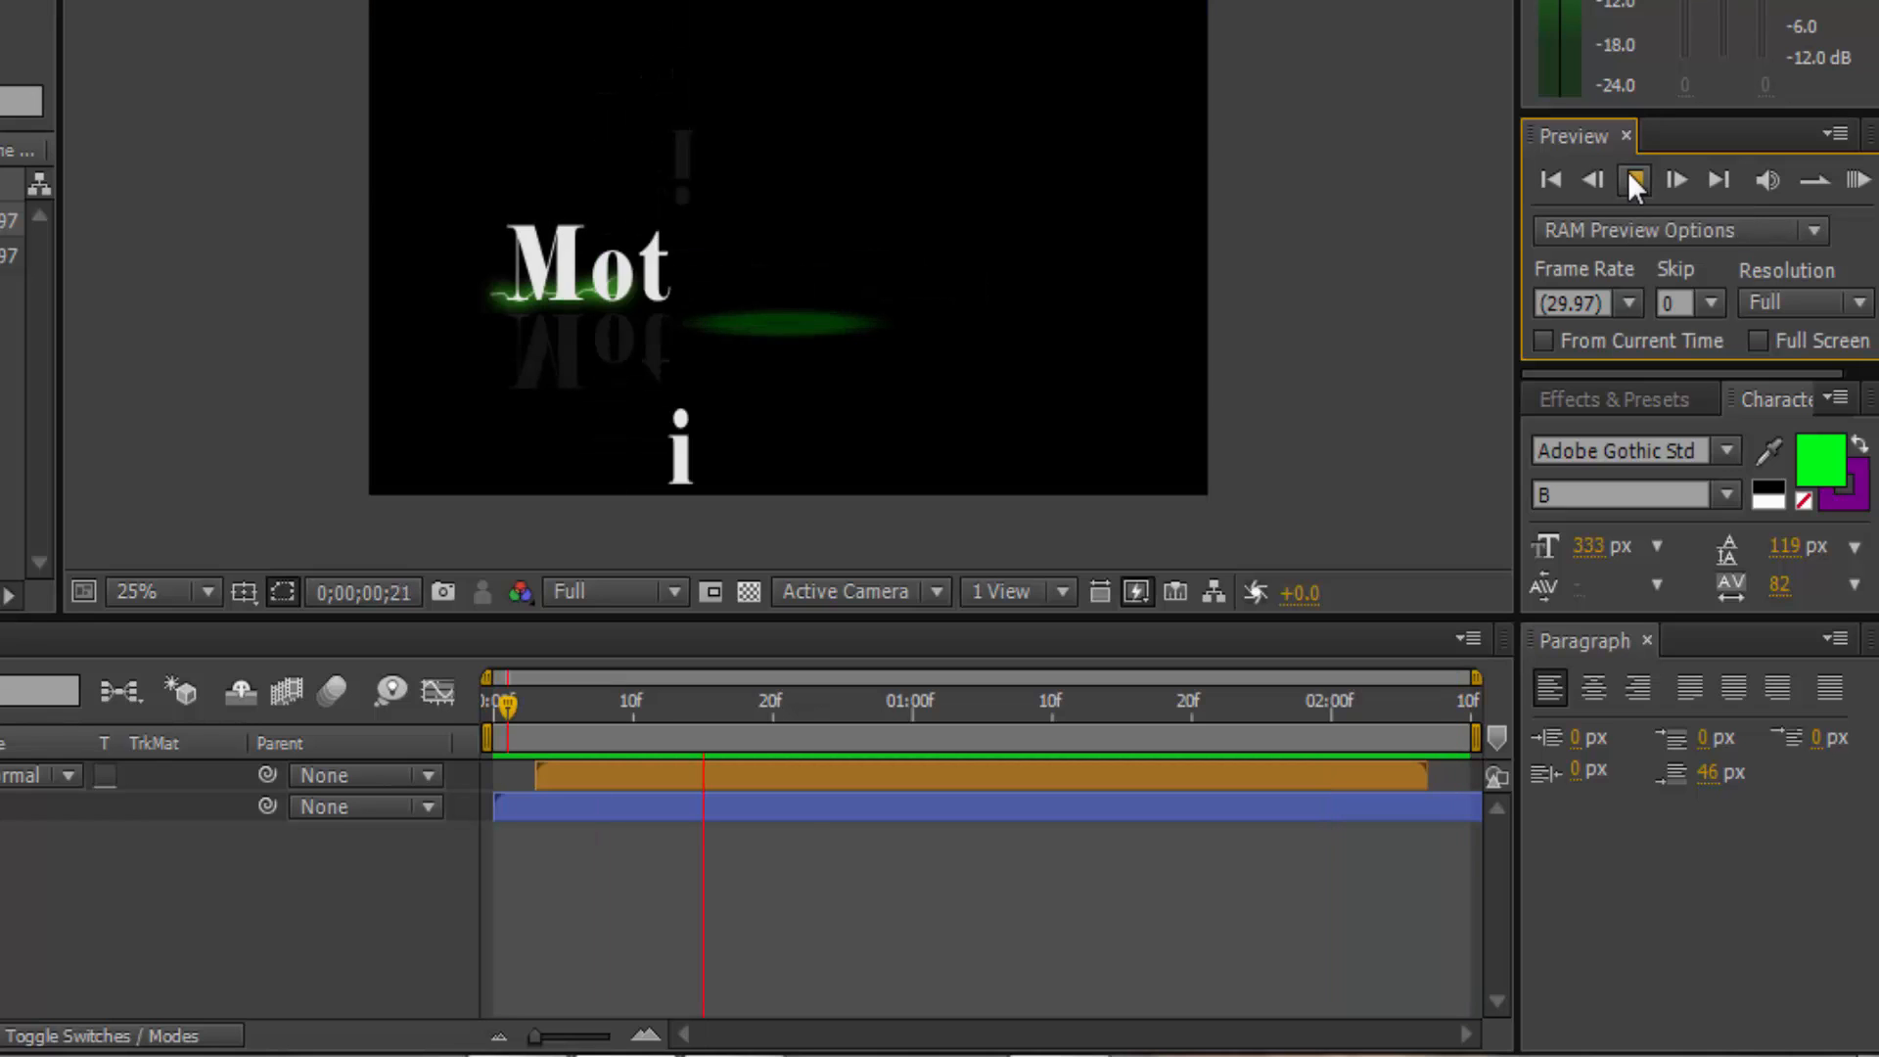
{"action": "left_click", "coordinate": [1630, 177]}
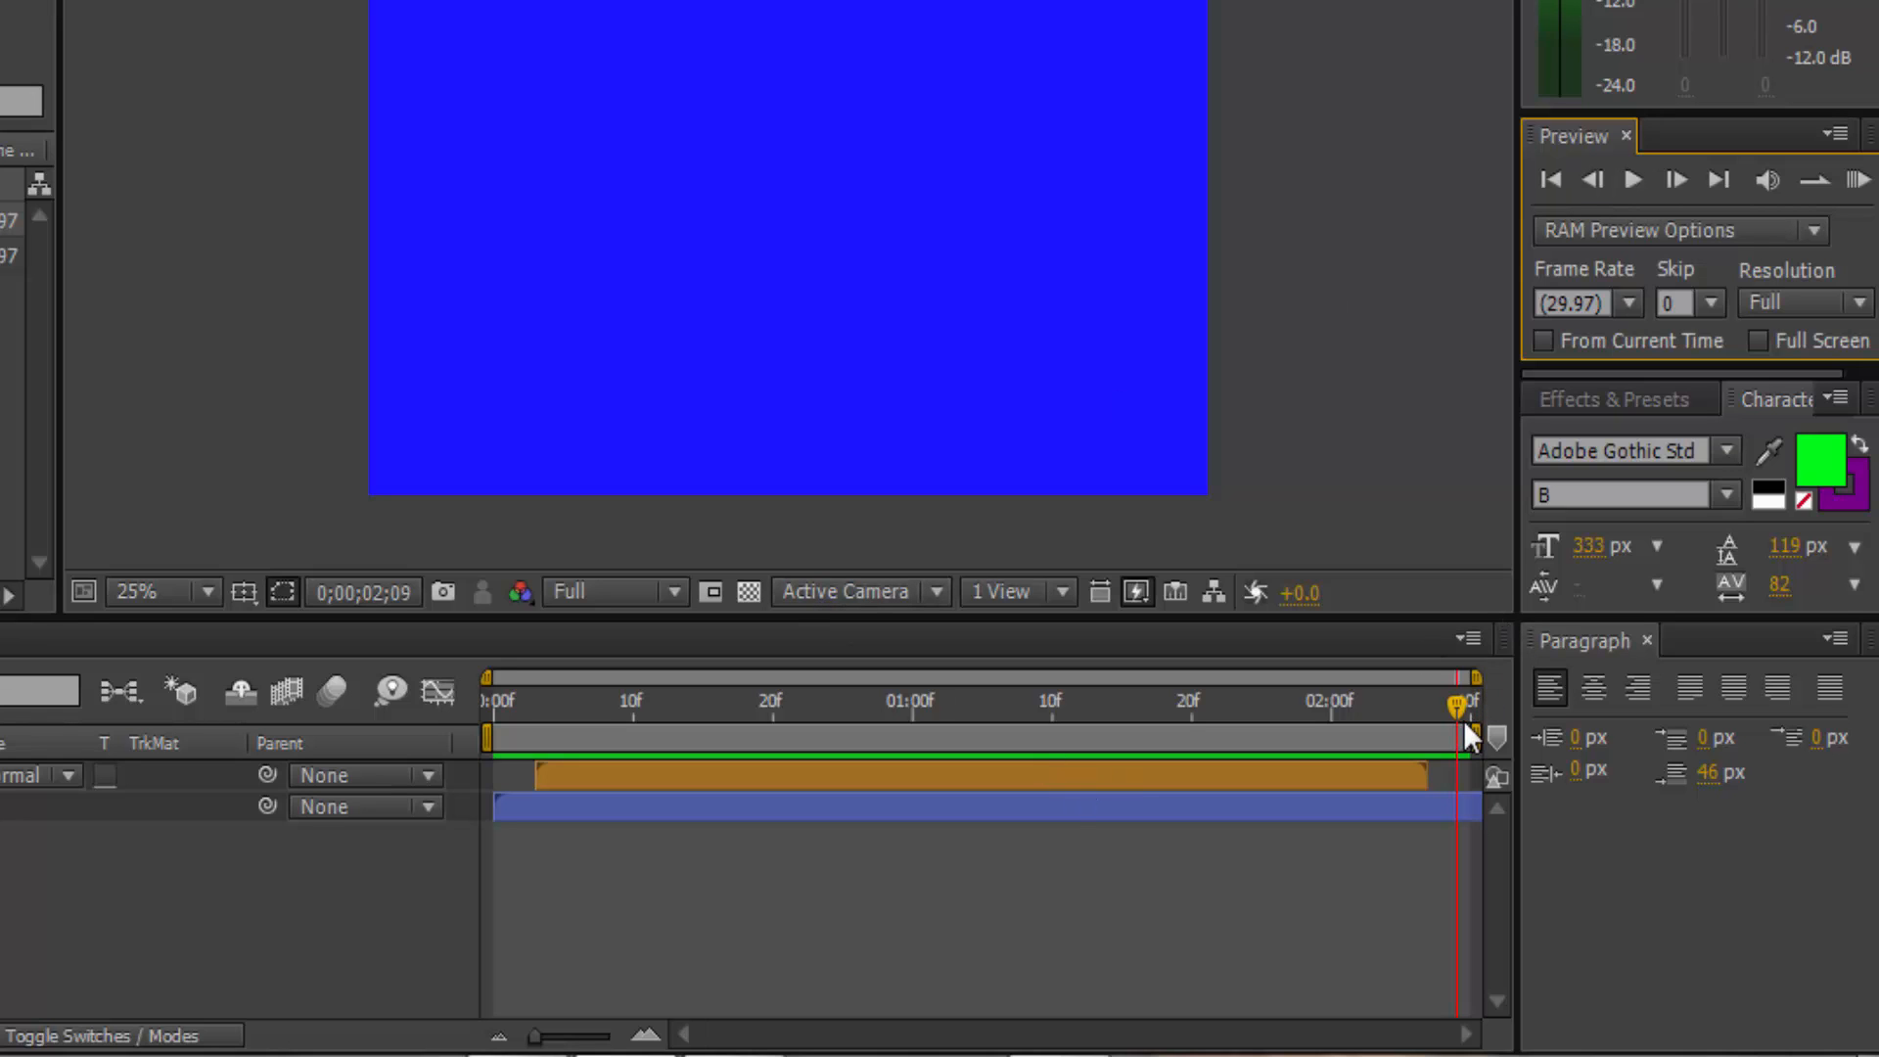
- Scrub through the title animation and set the current time to 0;00;00;13
{"action": "left_click_drag", "start_coordinate": [1464, 720], "coordinate": [734, 779]}
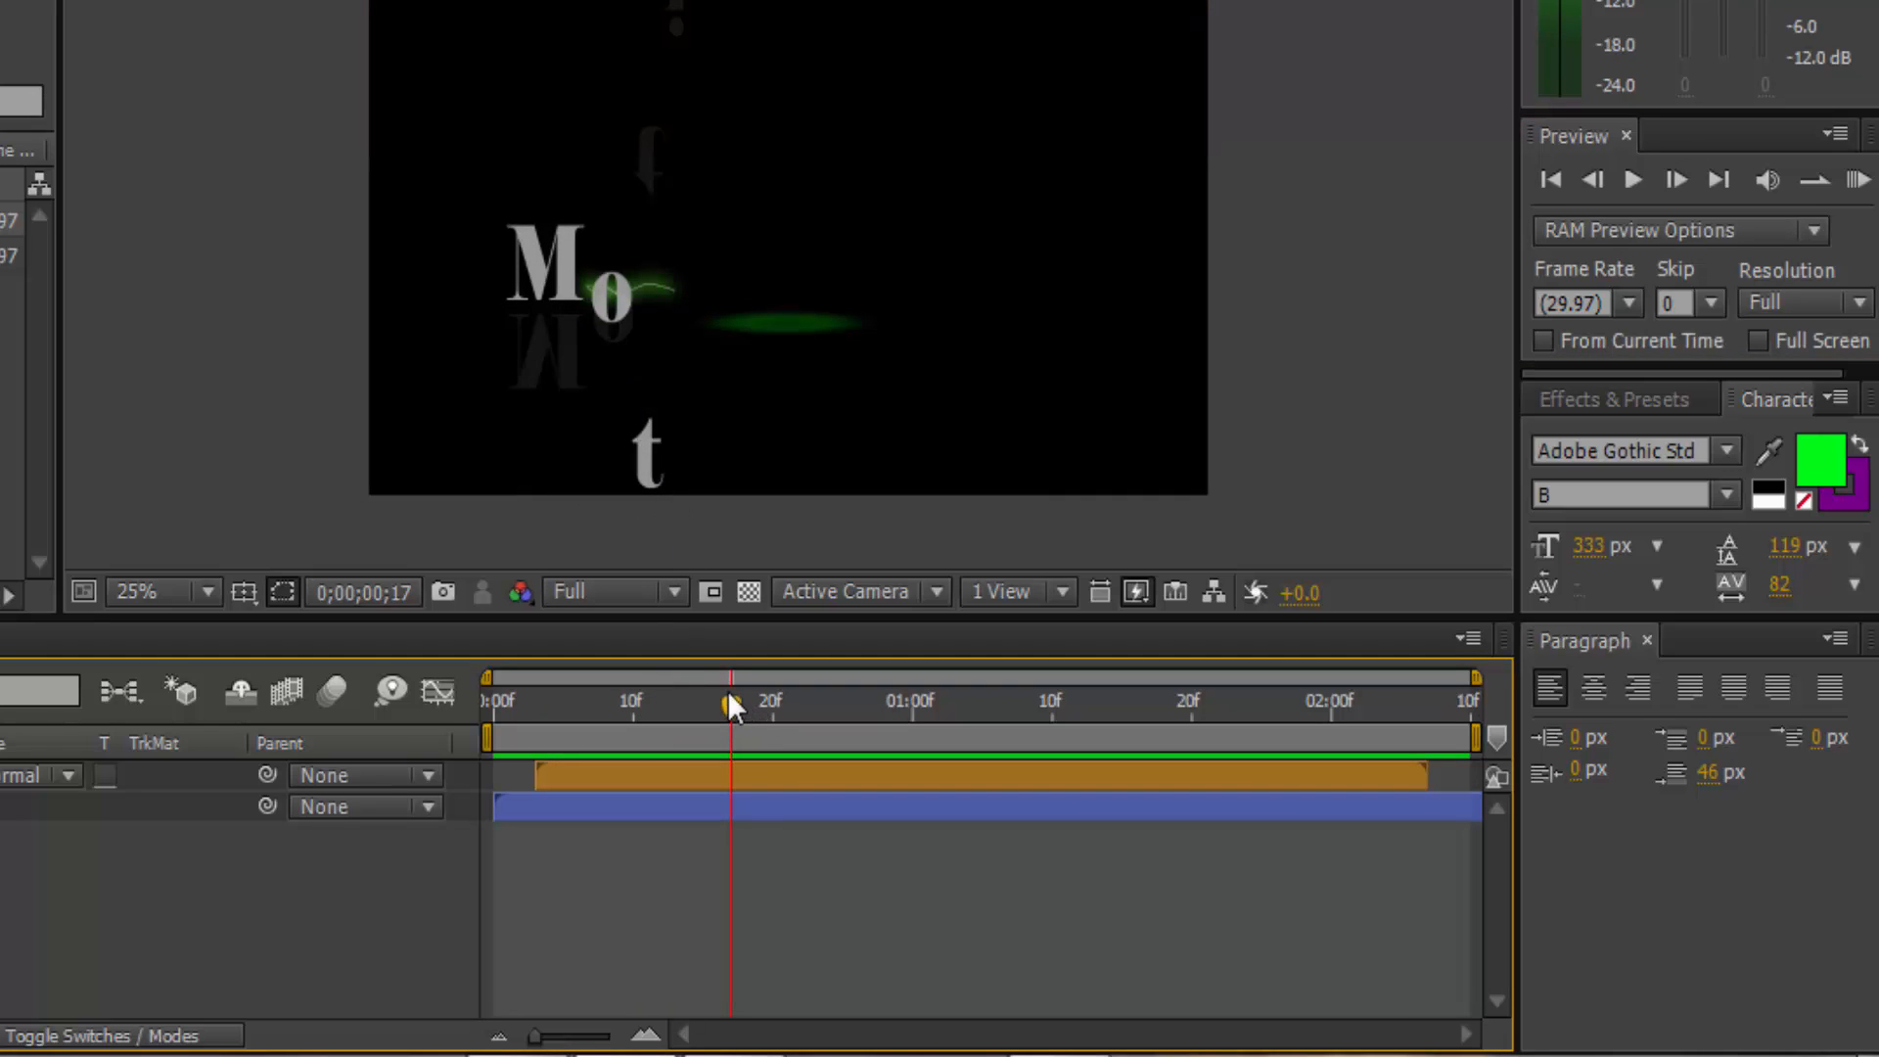
{"action": "left_click_drag", "start_coordinate": [728, 697], "coordinate": [1023, 706]}
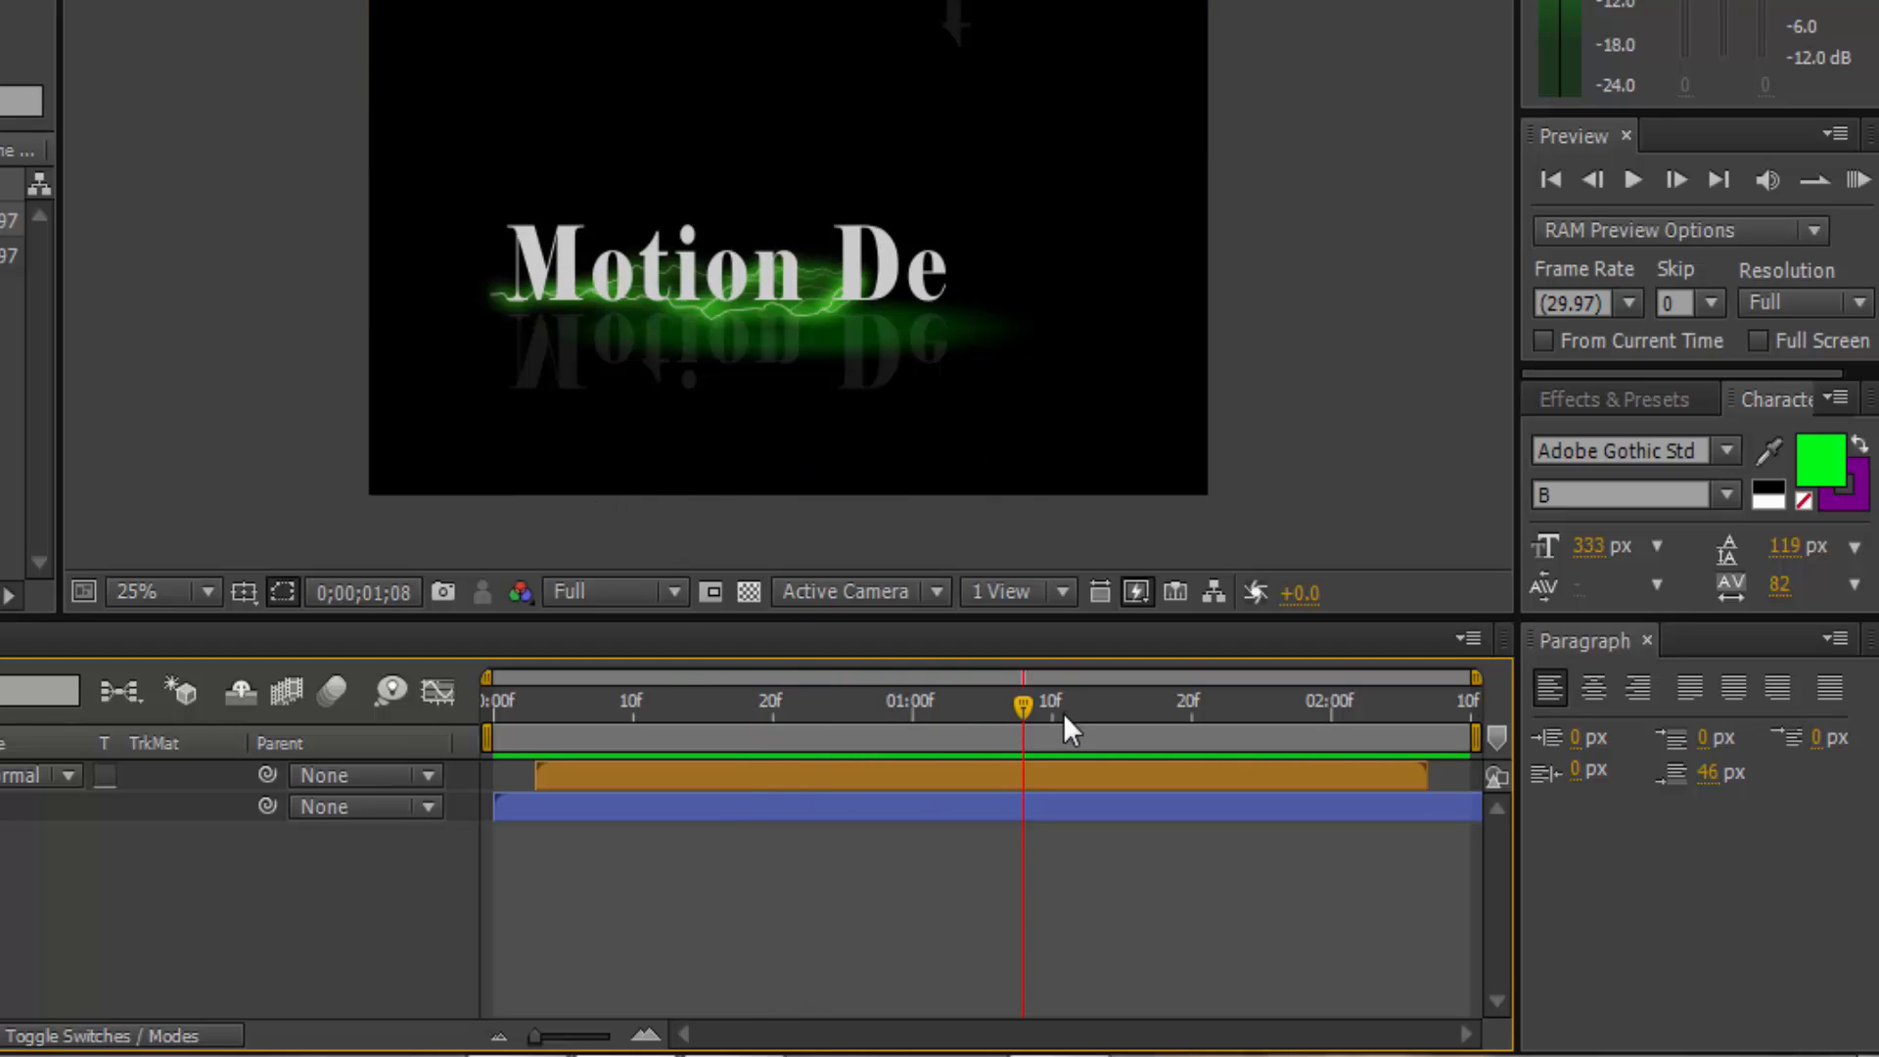
{"action": "left_click_drag", "start_coordinate": [1023, 705], "coordinate": [1380, 737]}
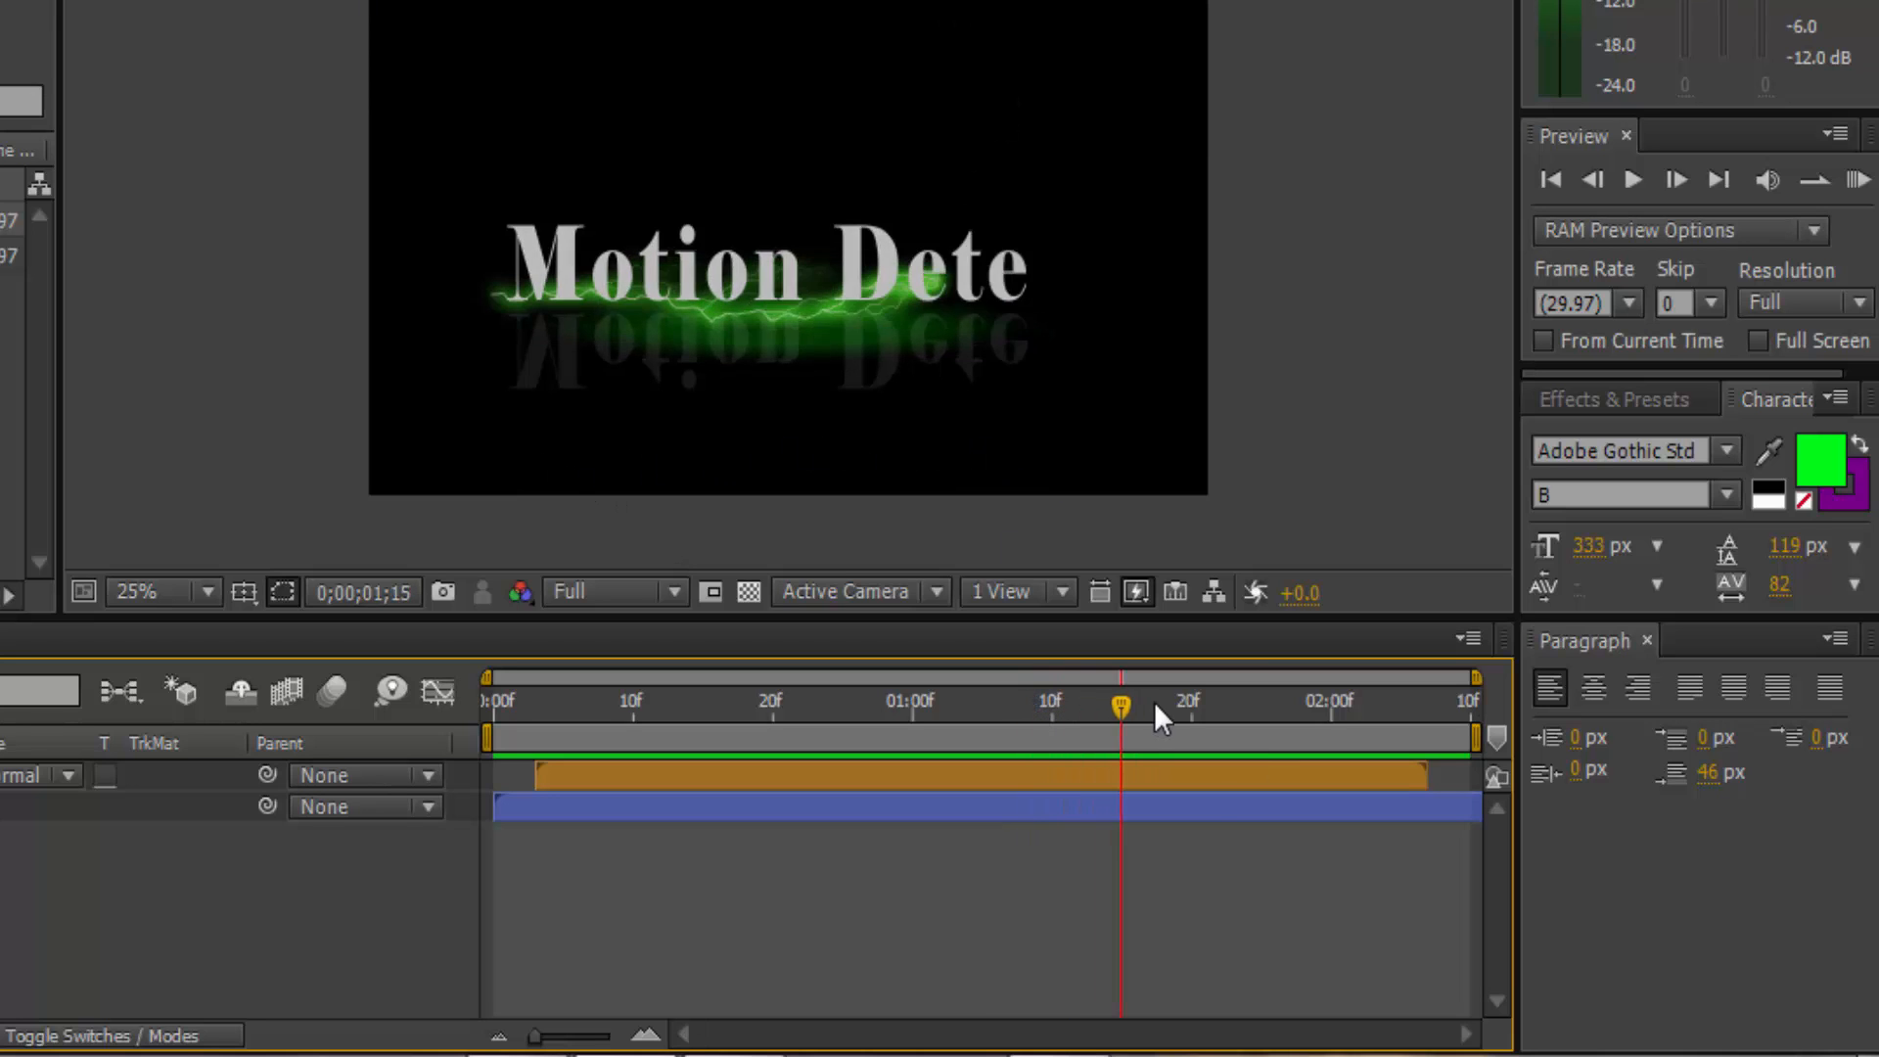
{"action": "left_click_drag", "start_coordinate": [1642, 742], "coordinate": [899, 747]}
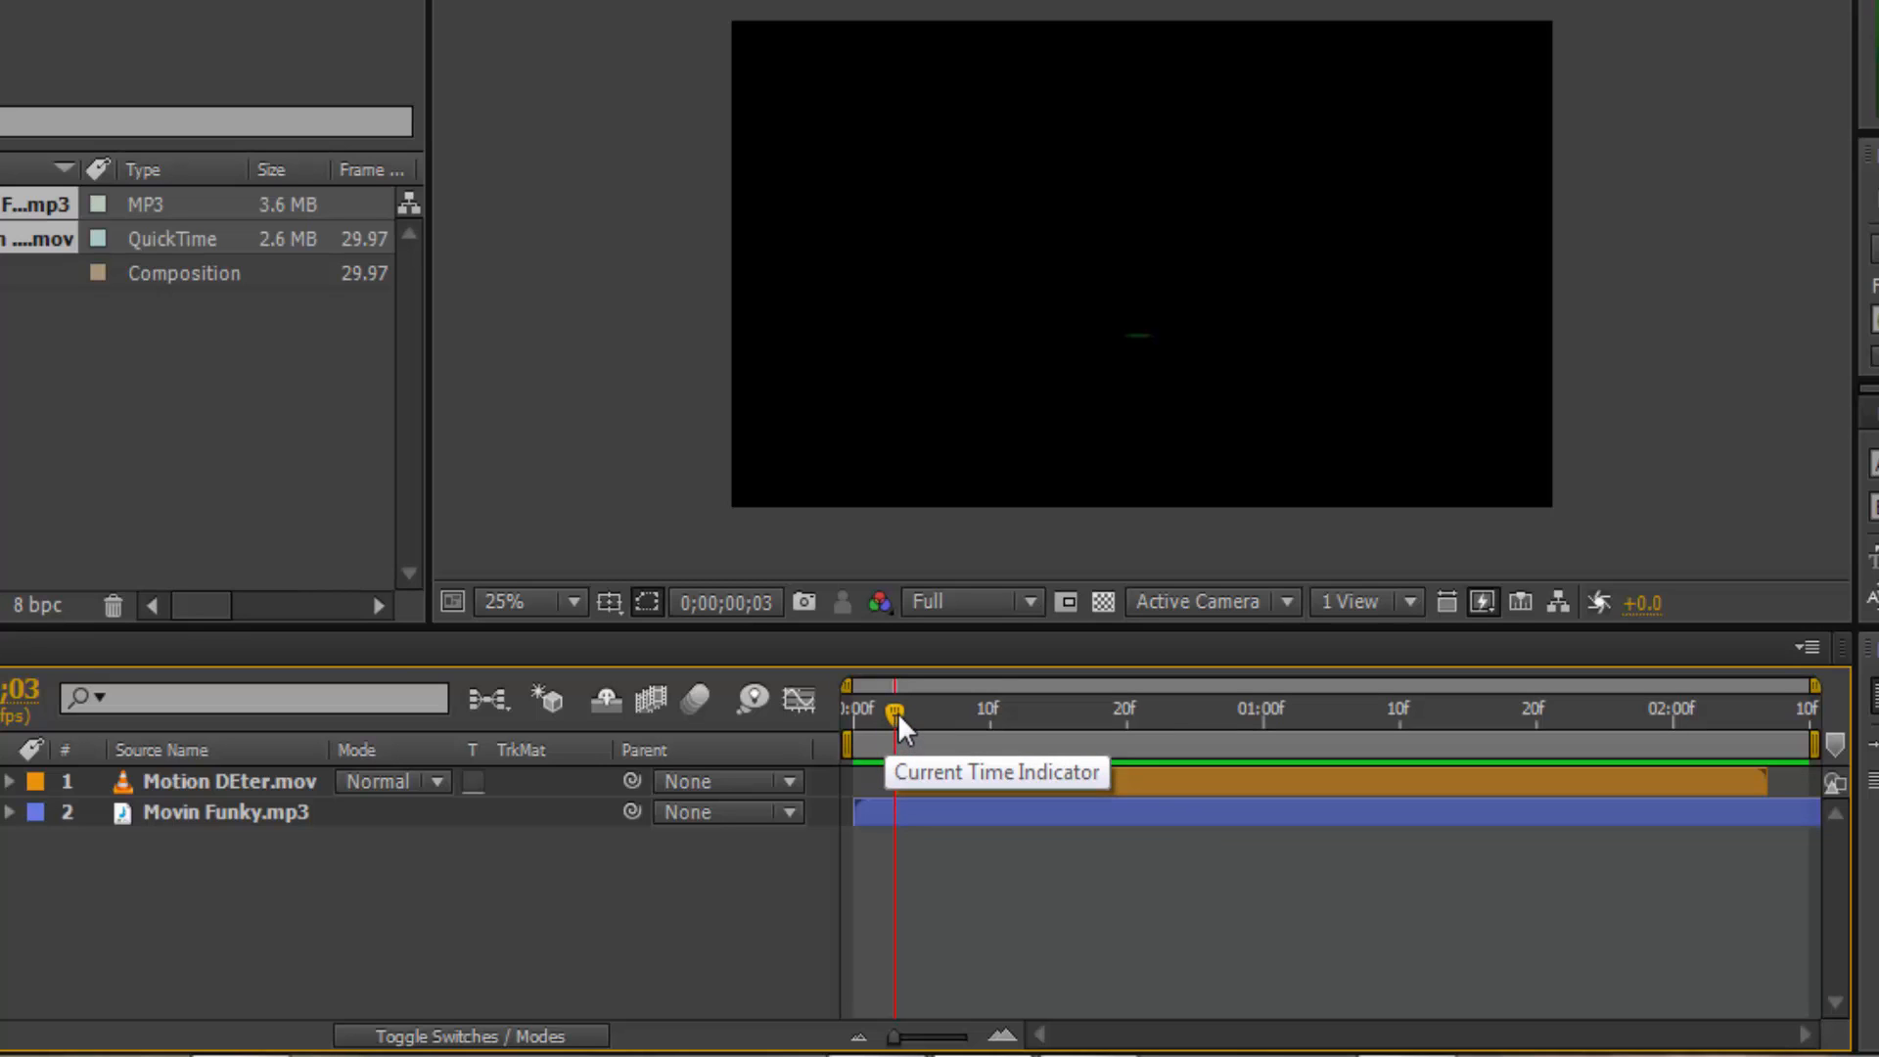
{"action": "left_click_drag", "start_coordinate": [896, 712], "coordinate": [1030, 740]}
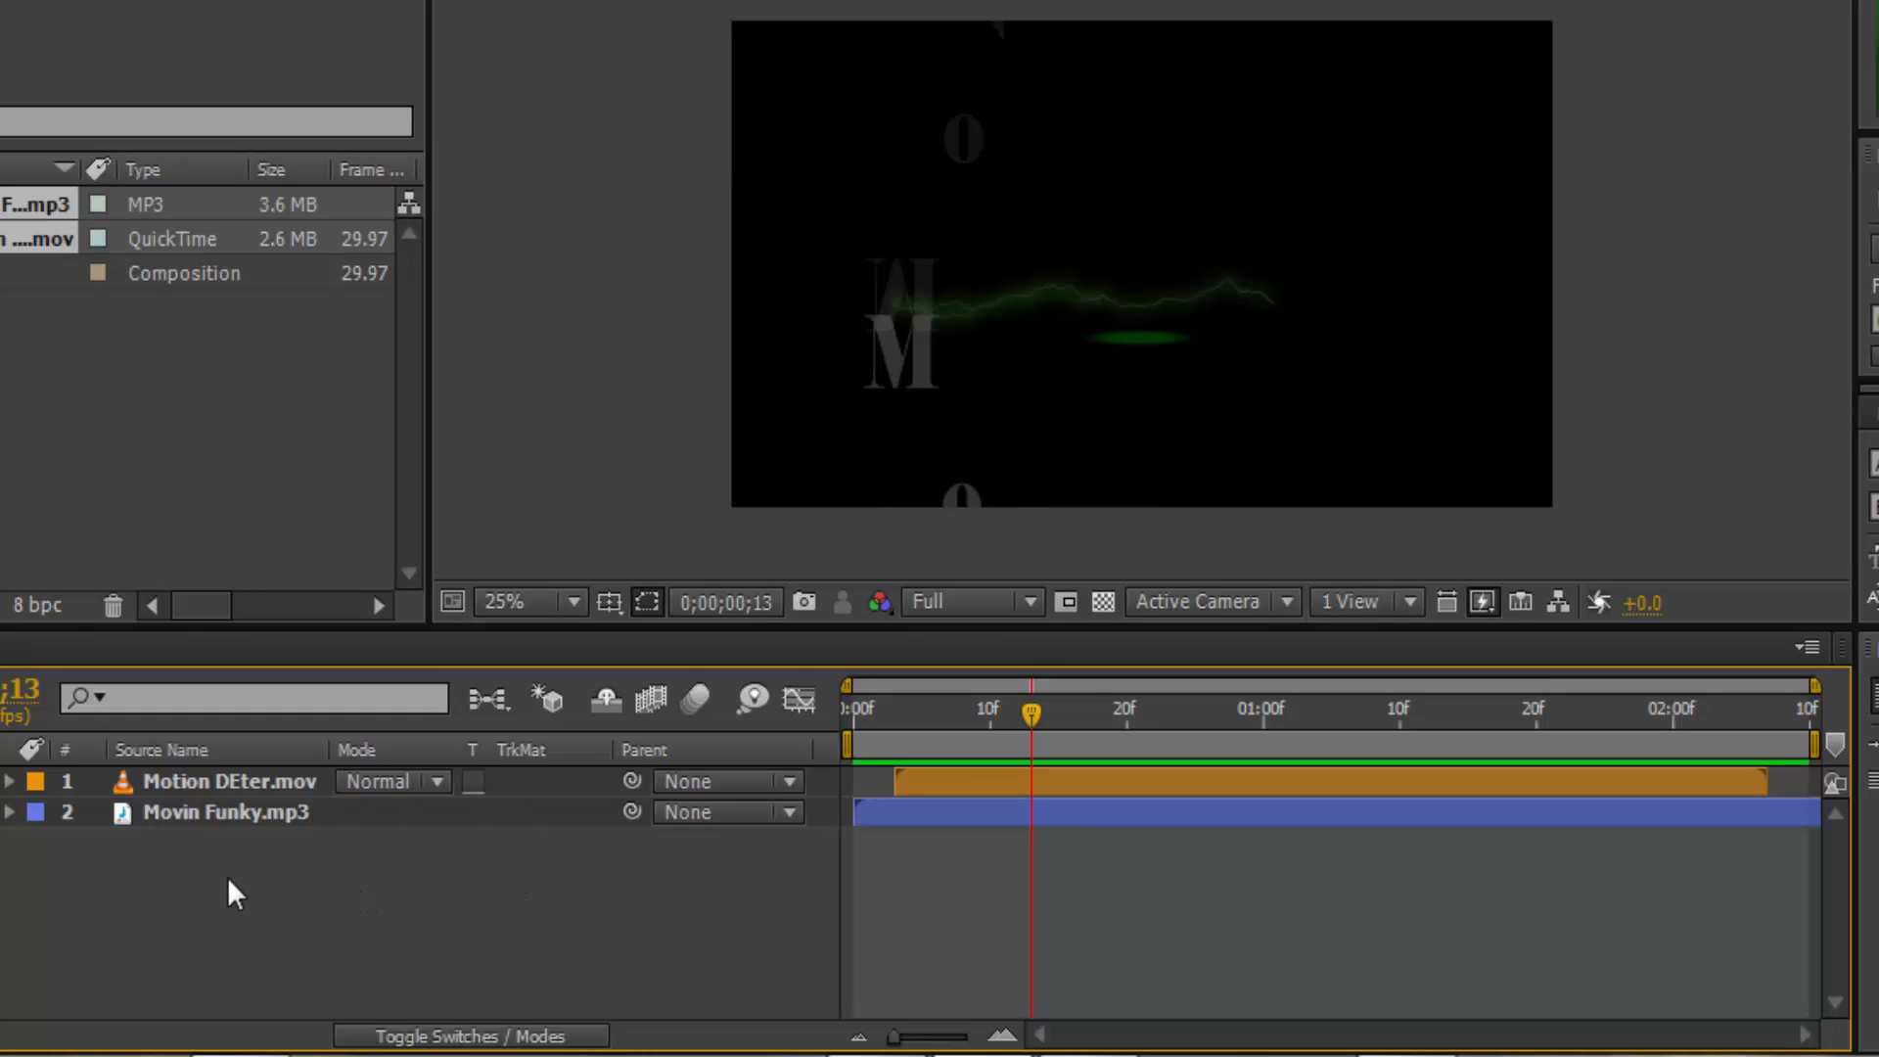
- Create a 1920 × 1080 px solid layer coloured 0A6827 and set its label colour to Dark Green
{"action": "right_click", "coordinate": [265, 879]}
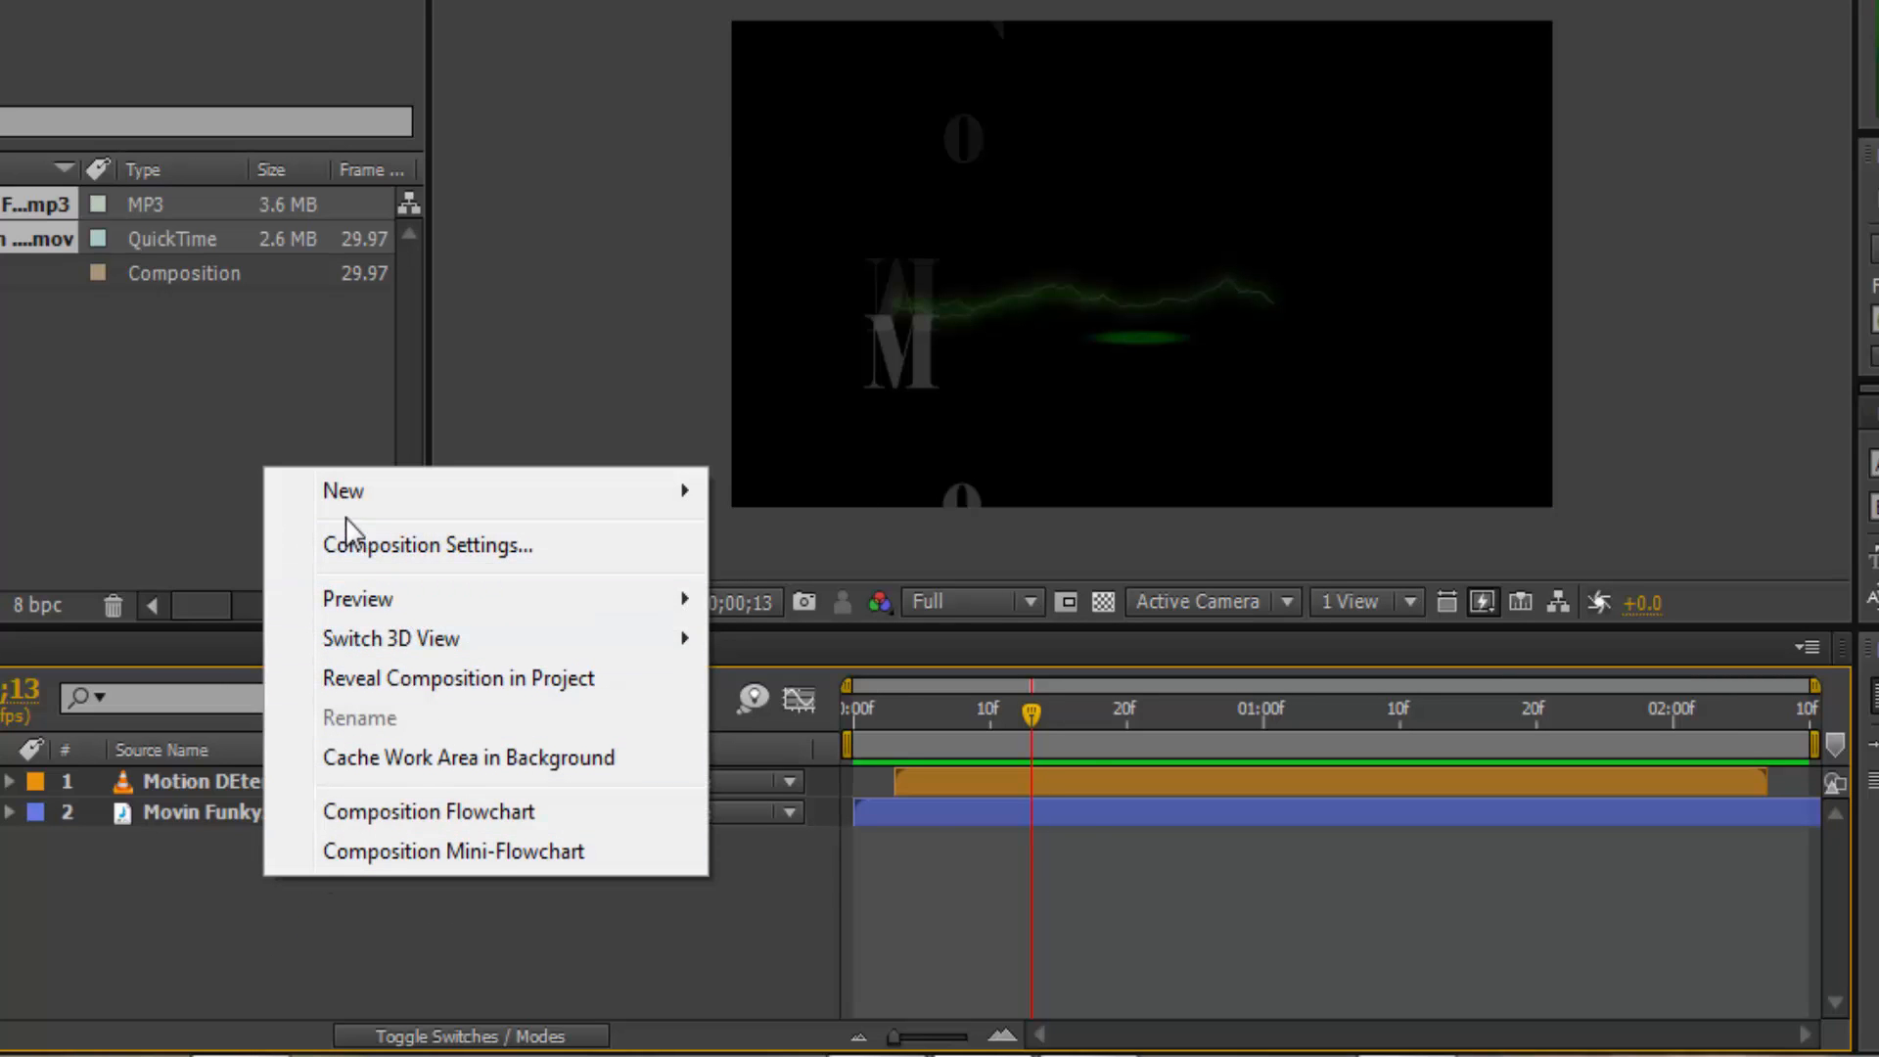
{"action": "mouse_move", "coordinate": [334, 497]}
{"action": "left_click", "coordinate": [782, 585]}
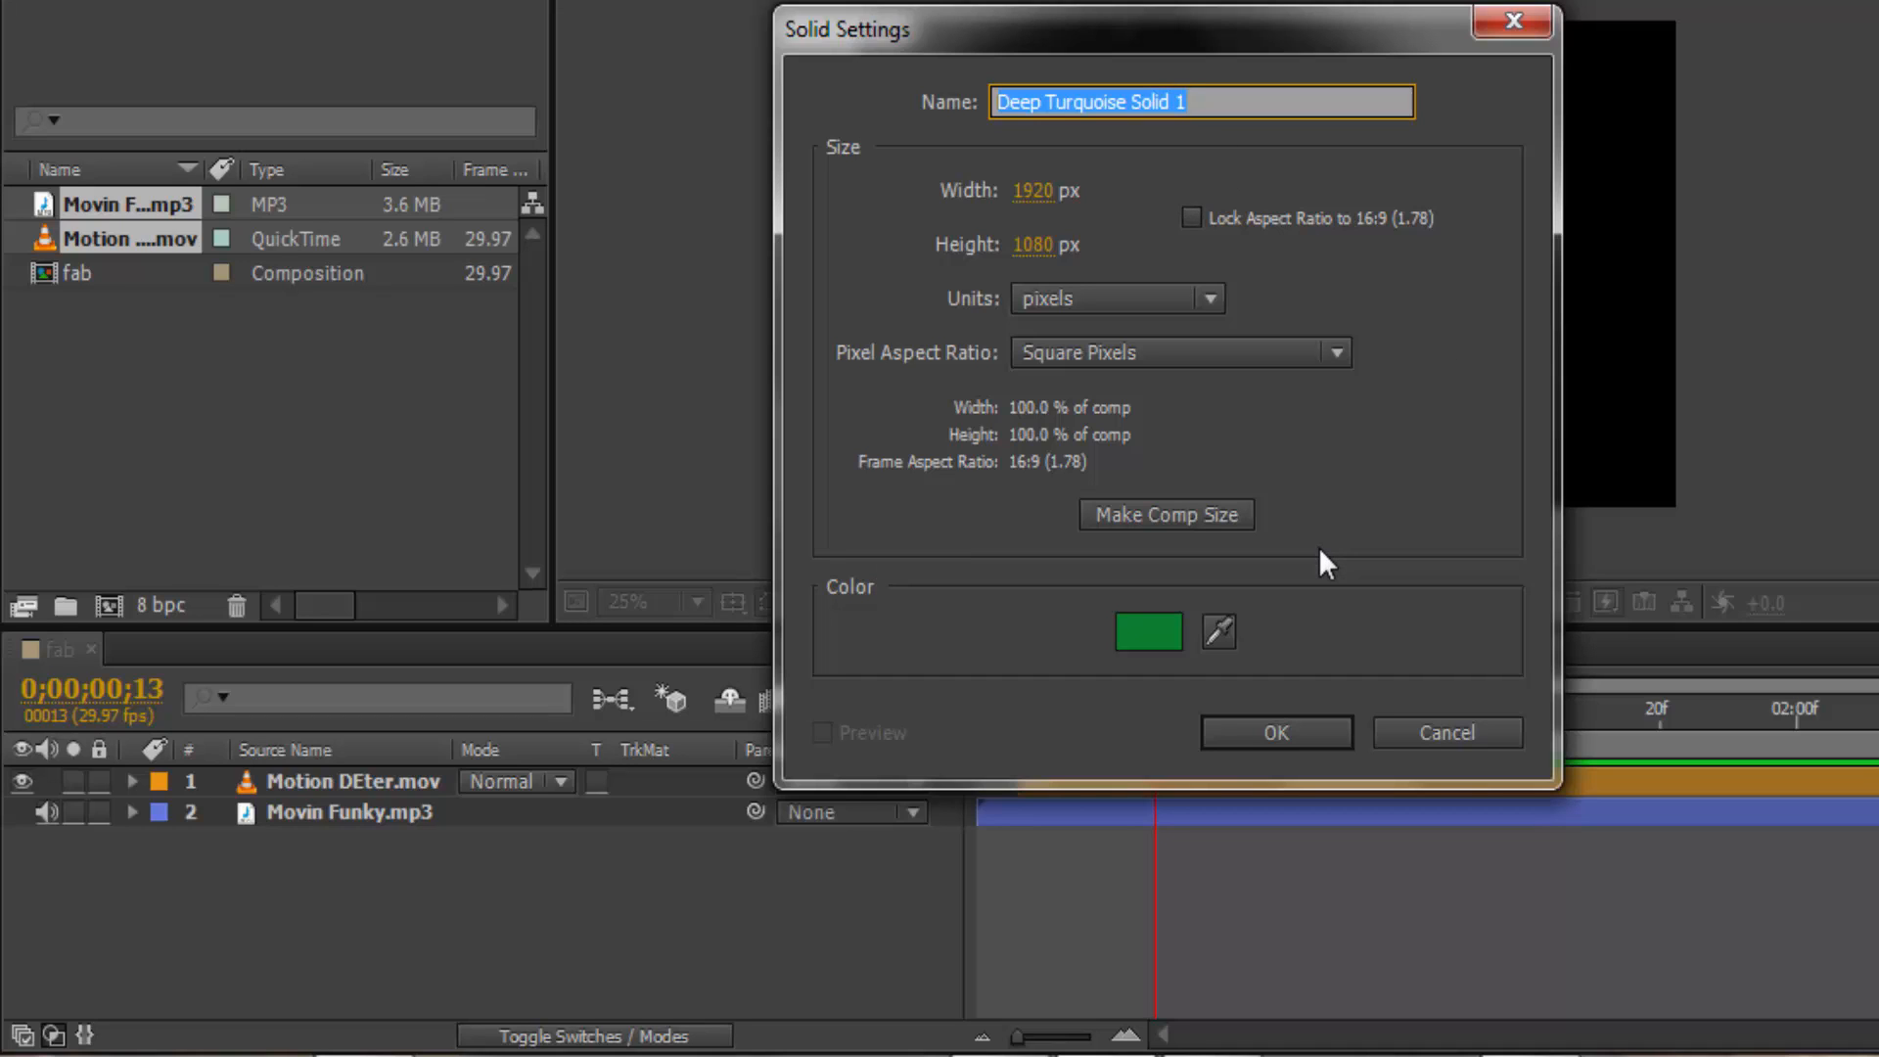
{"action": "left_click", "coordinate": [1135, 628]}
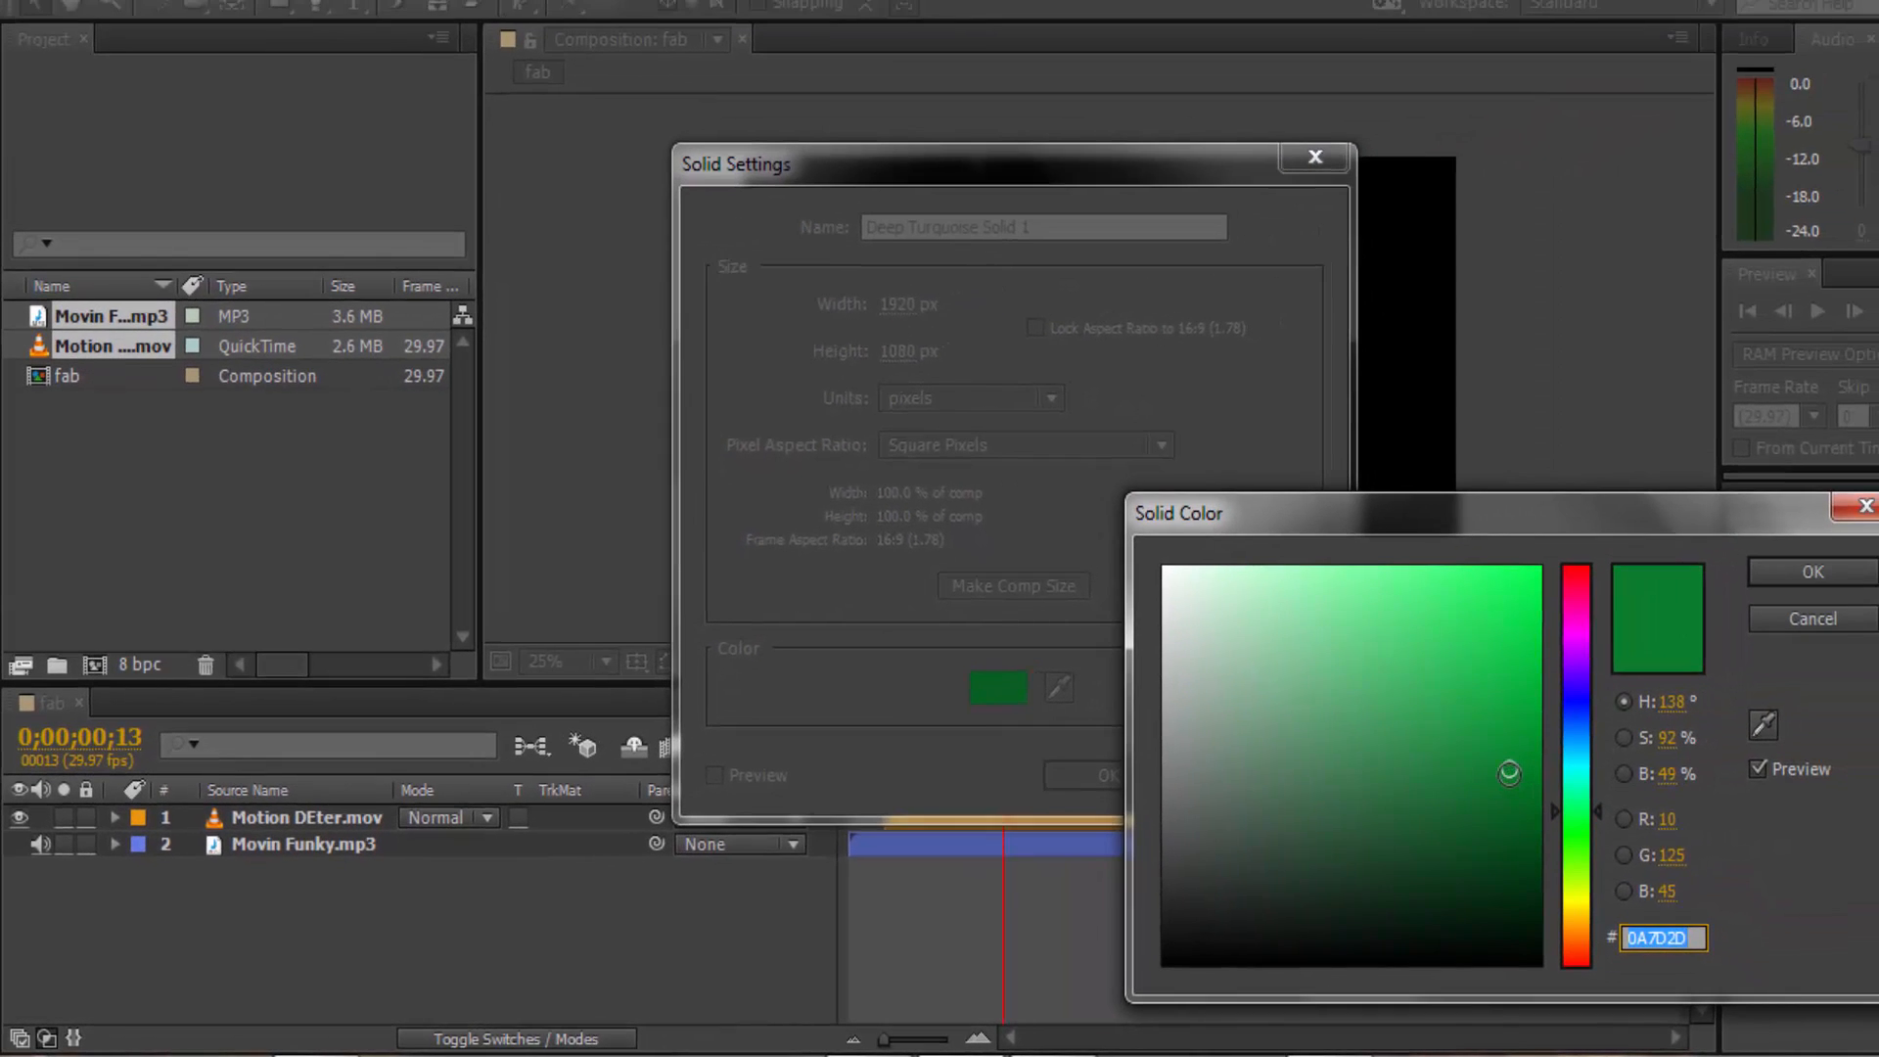
{"action": "left_click_drag", "start_coordinate": [1521, 773], "coordinate": [1505, 798]}
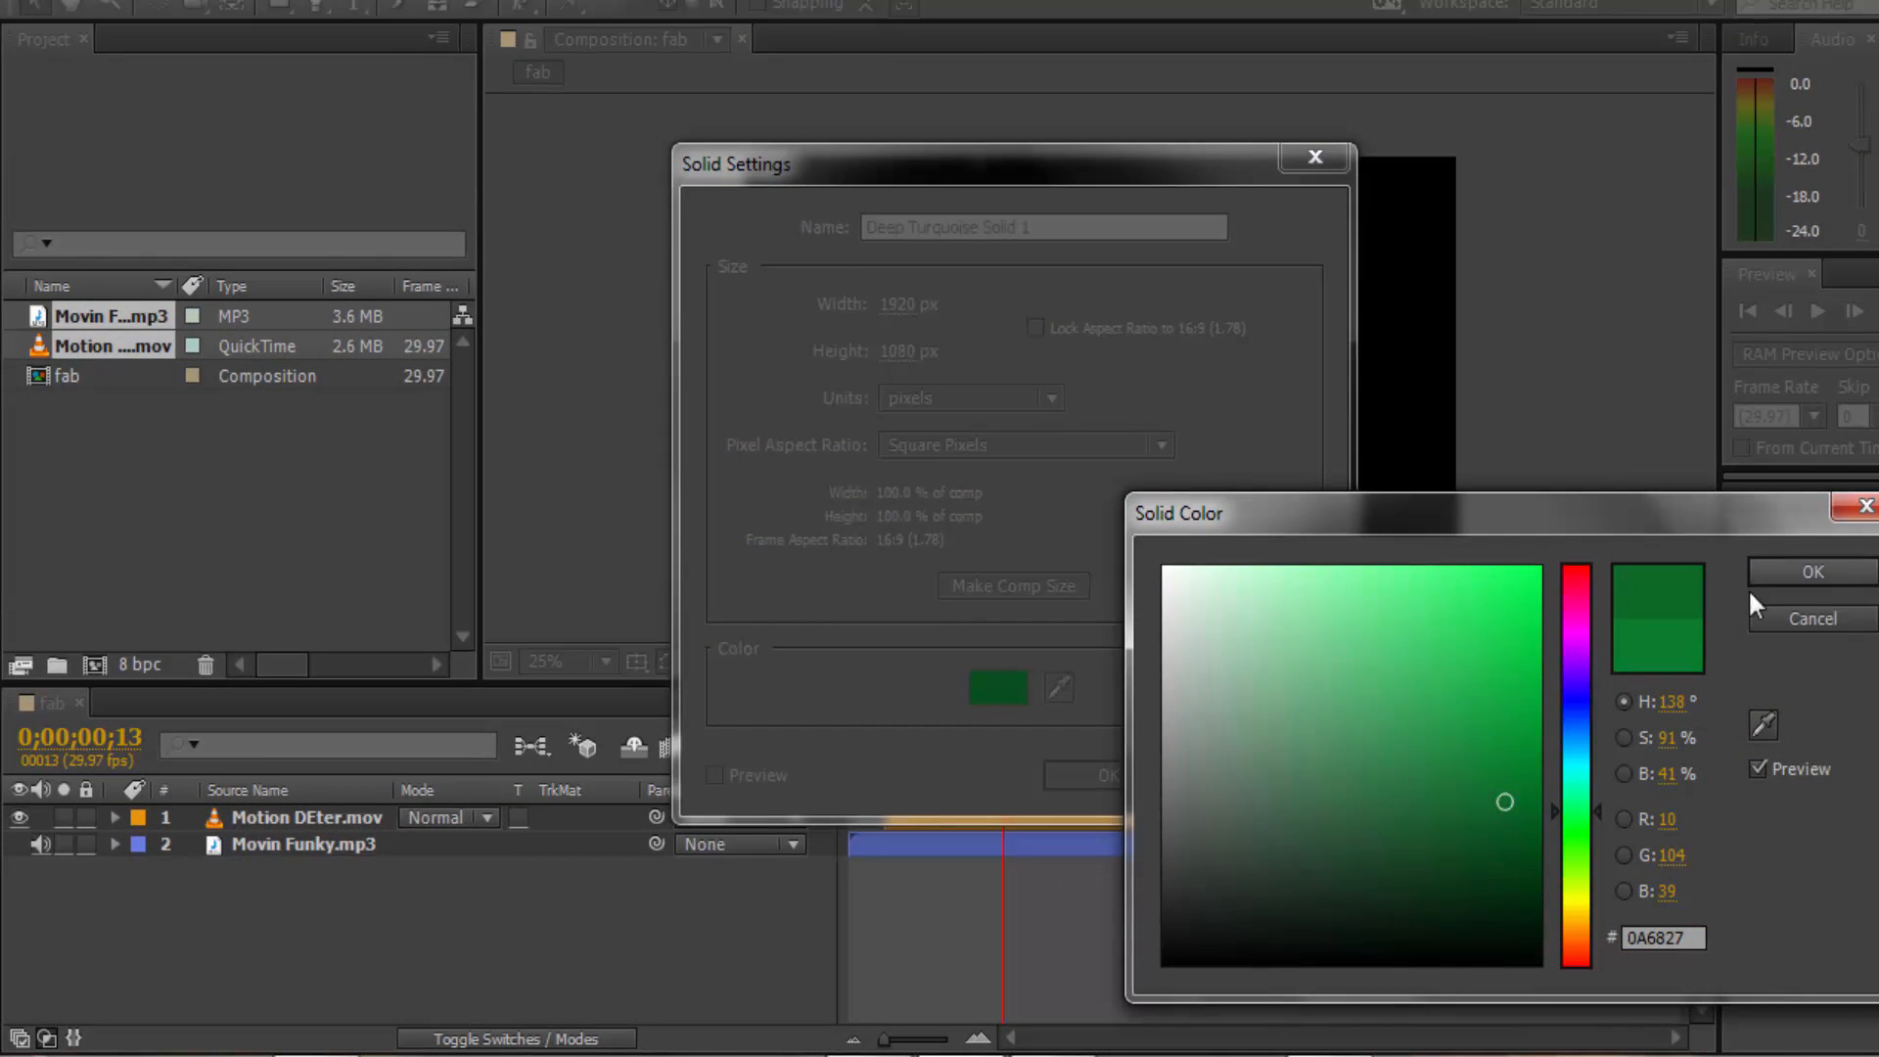
{"action": "left_click", "coordinate": [1815, 569]}
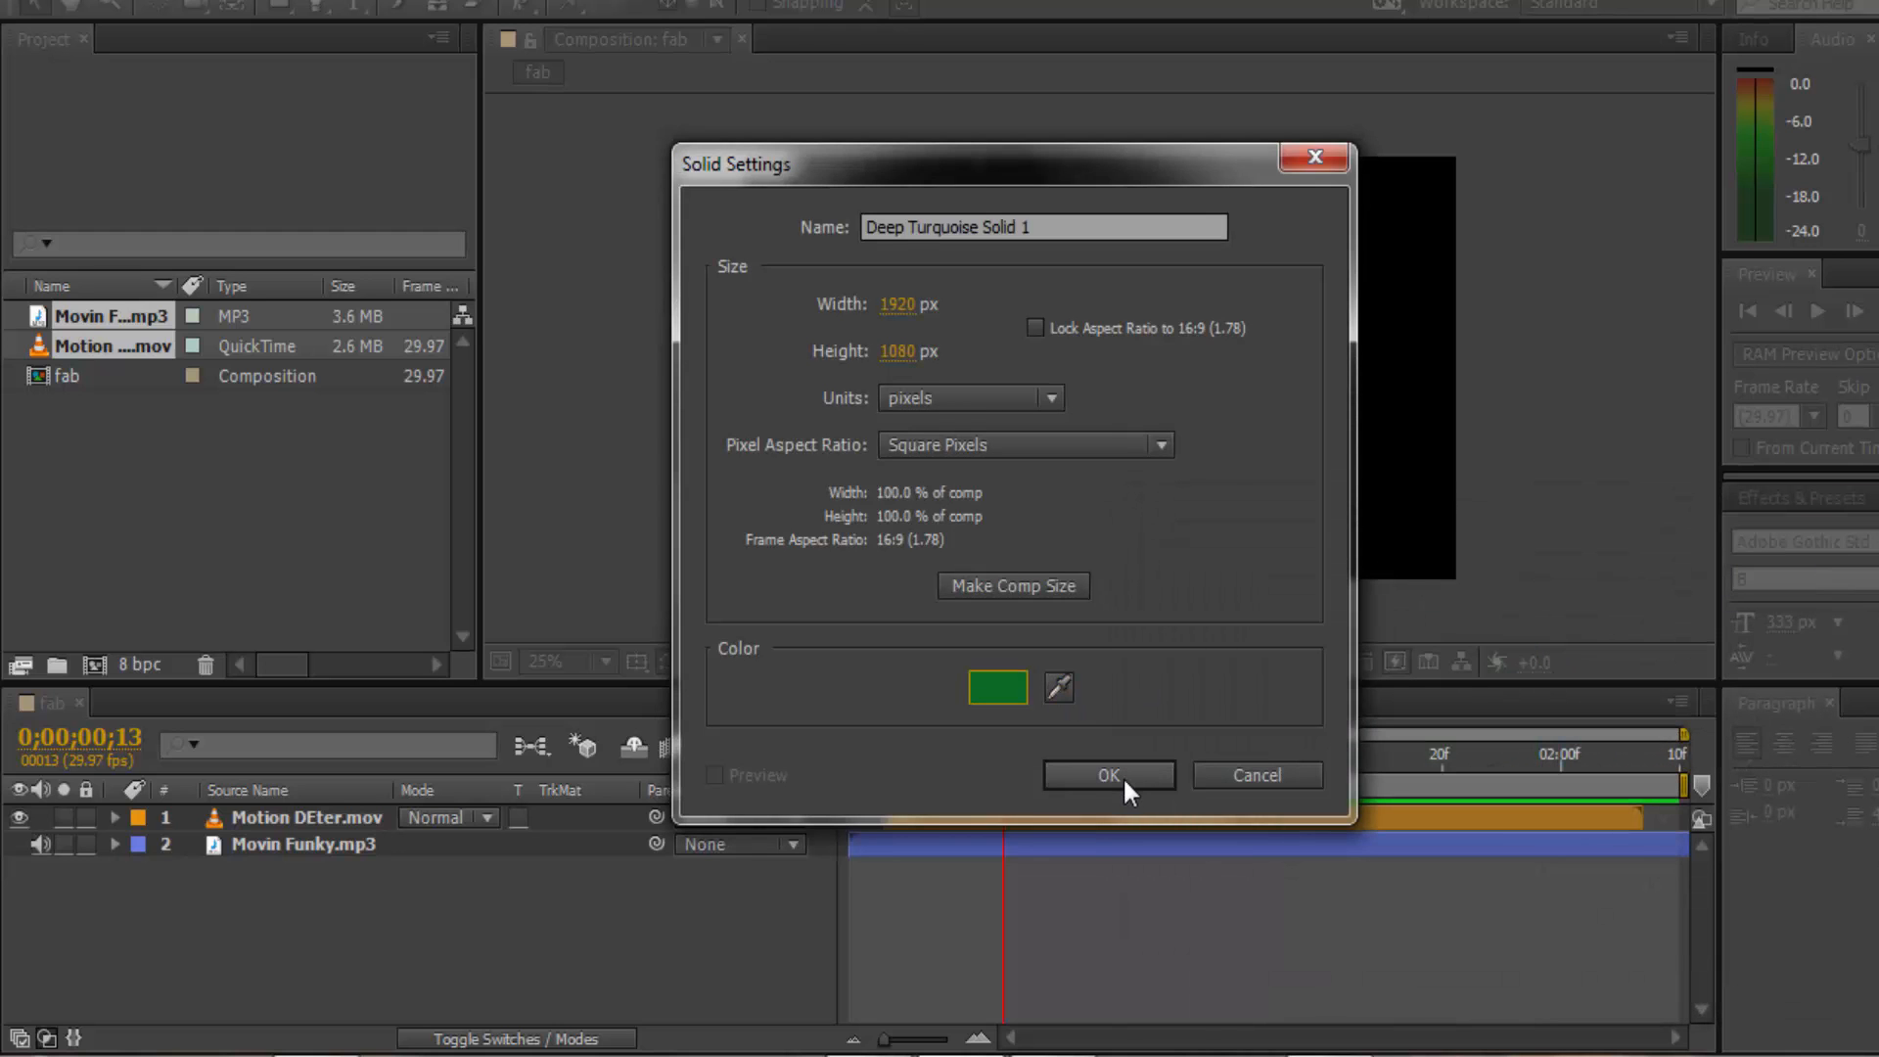
{"action": "left_click", "coordinate": [1117, 777]}
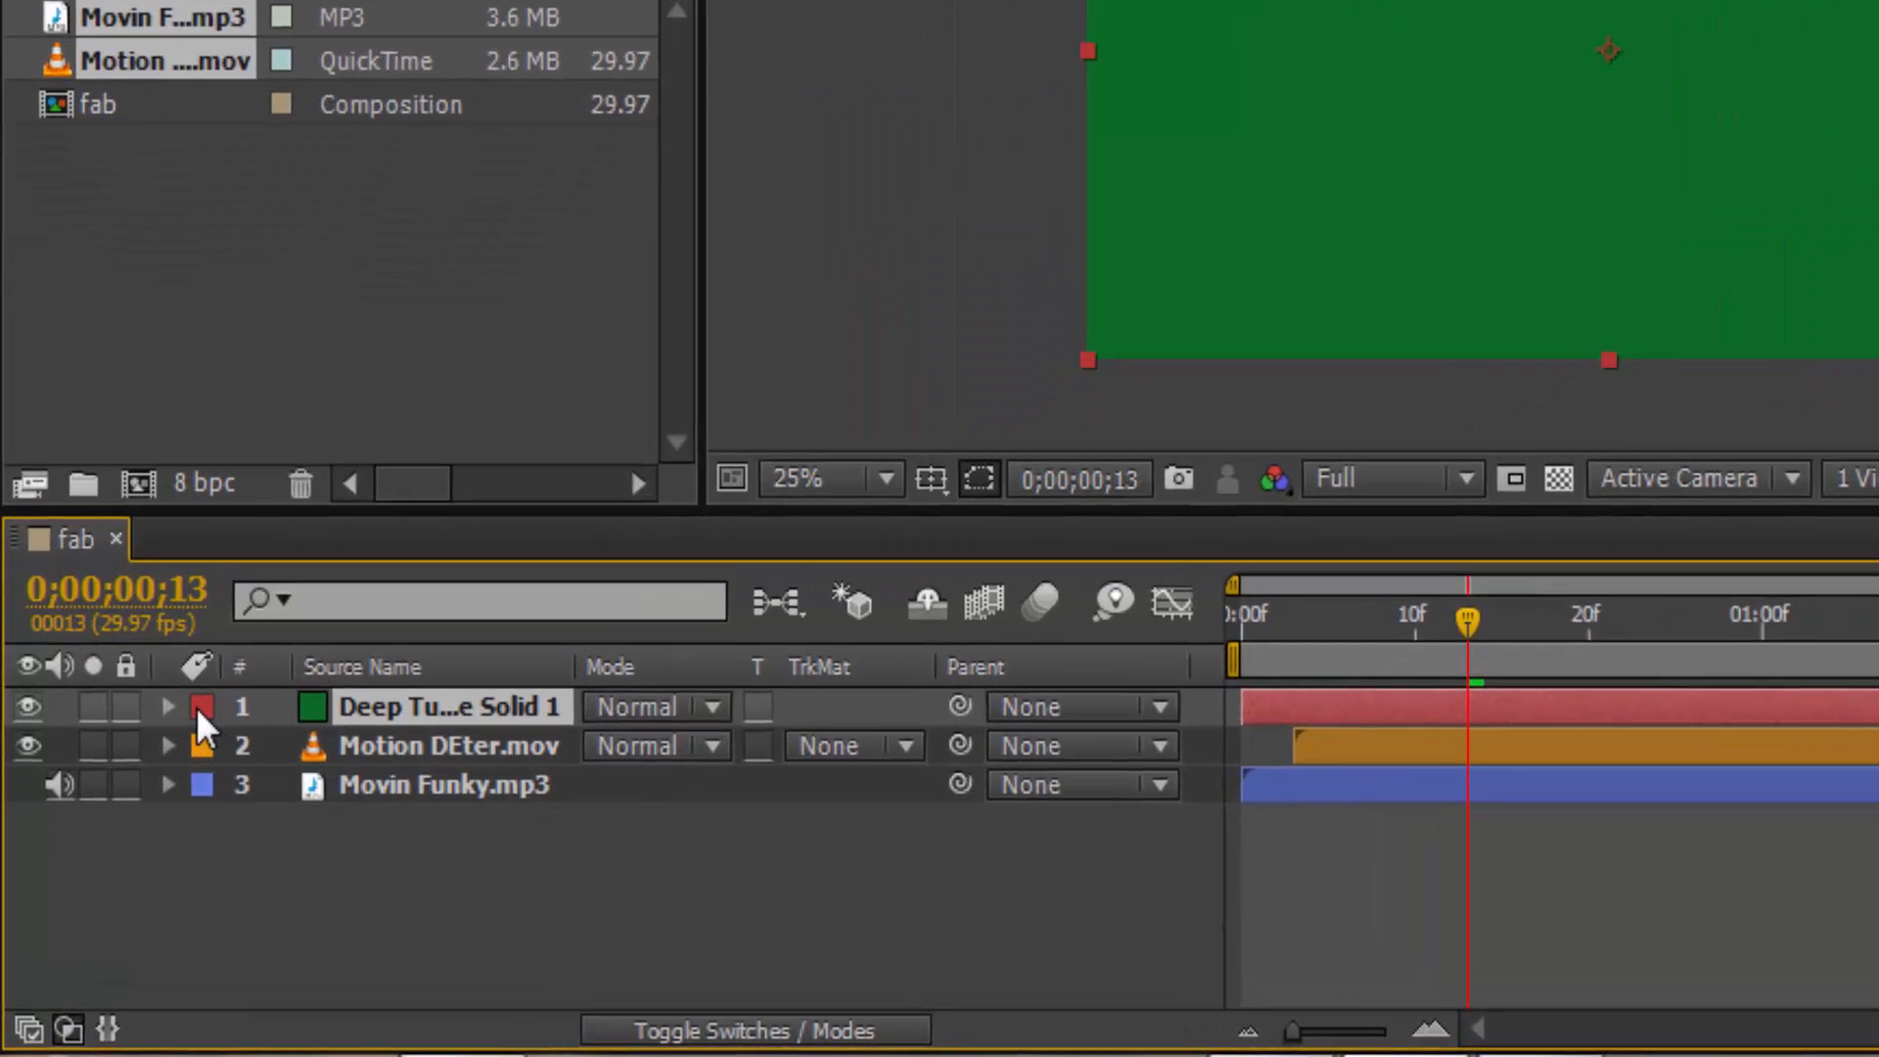
{"action": "left_click", "coordinate": [201, 707]}
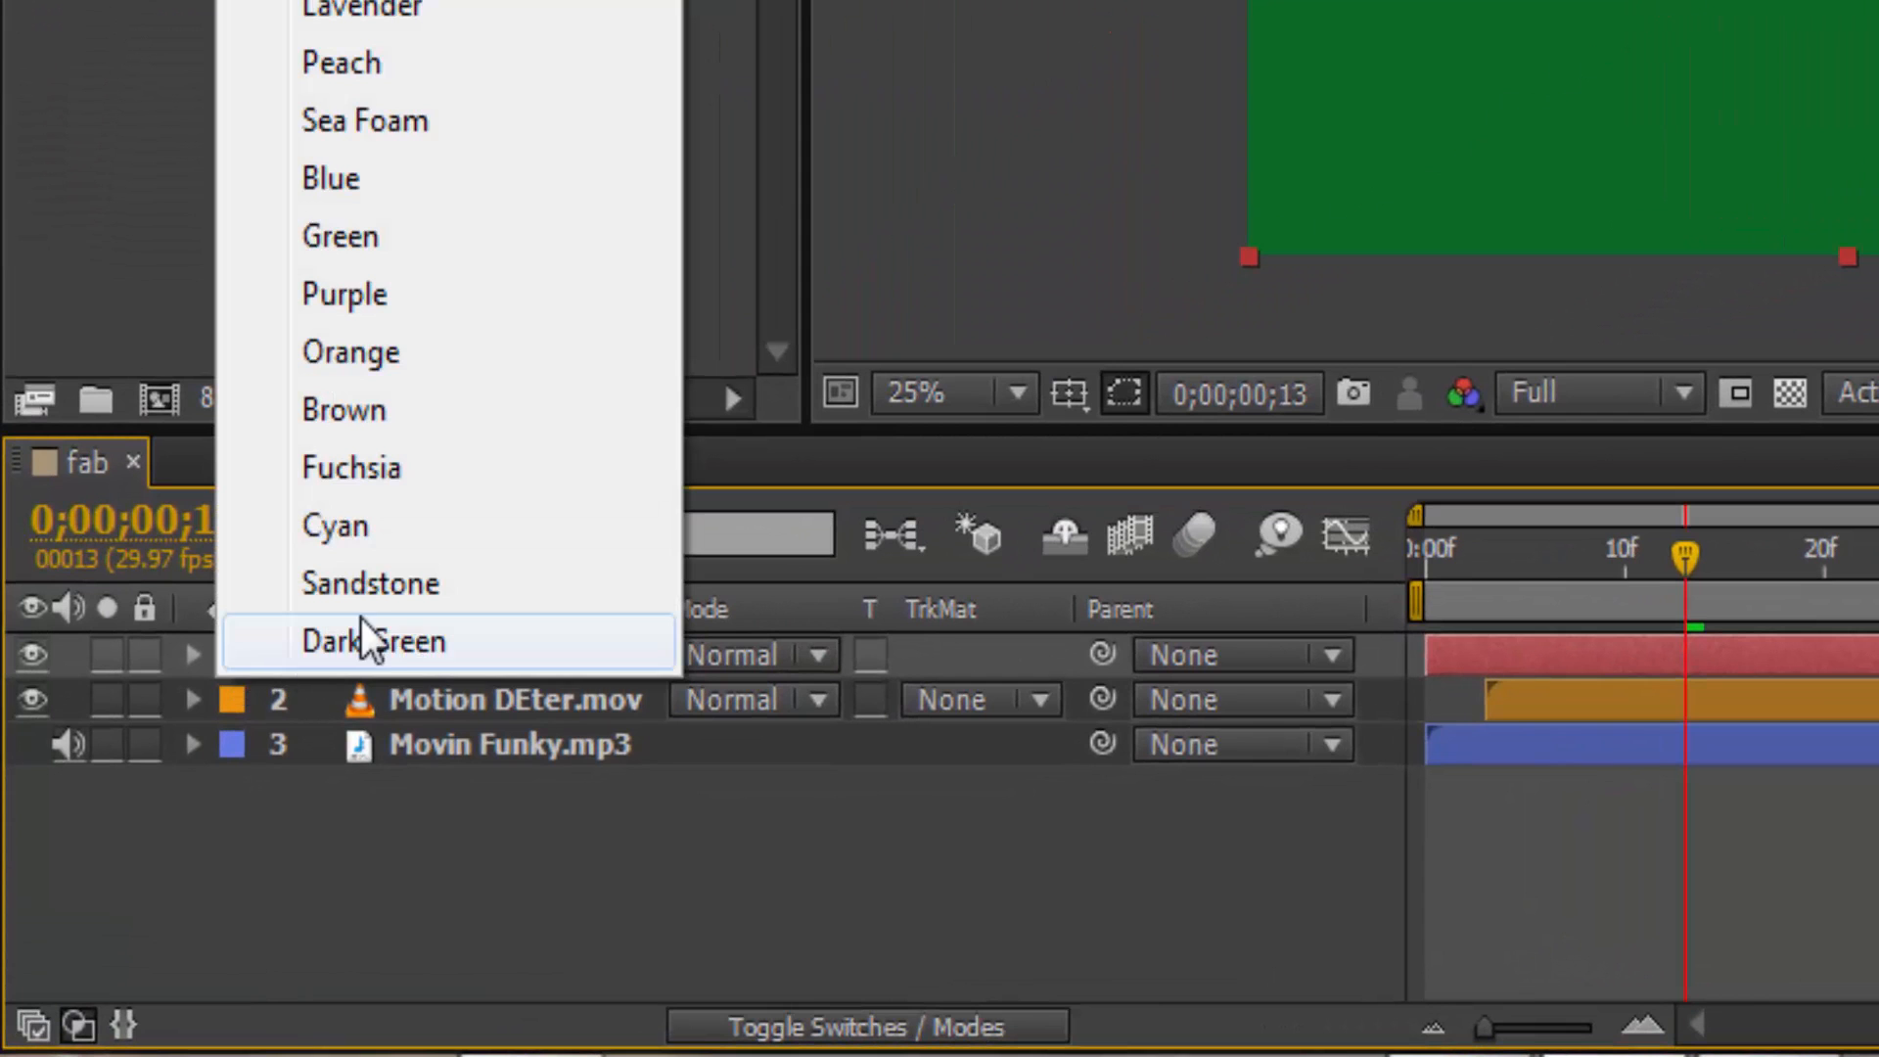
{"action": "left_click", "coordinate": [424, 646]}
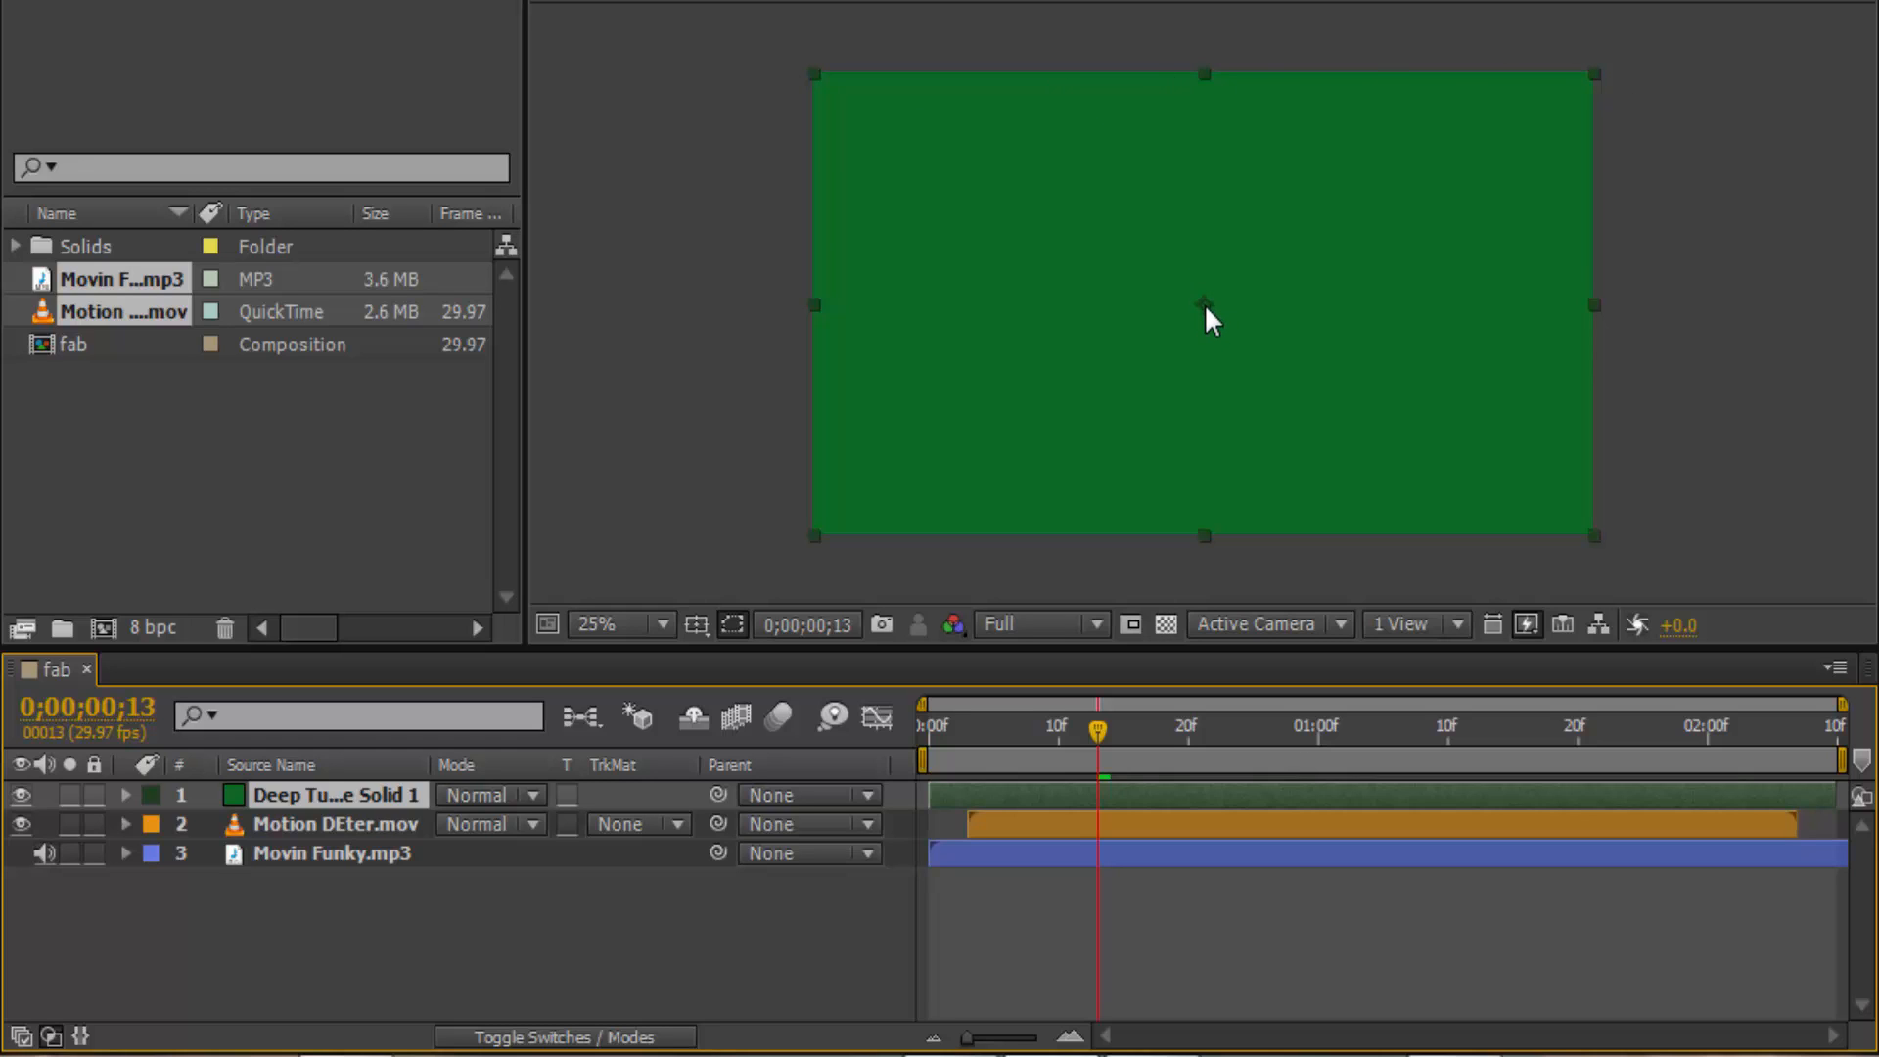
- Scale the green solid down to a small square and place it near the frame's lower edge, below the letter M
{"action": "mouse_move", "coordinate": [1206, 305]}
{"action": "left_mouse_down"}
{"action": "mouse_move", "coordinate": [1244, 223]}
{"action": "mouse_move", "coordinate": [1172, 319]}
{"action": "mouse_move", "coordinate": [1219, 307]}
{"action": "mouse_move", "coordinate": [1202, 304]}
{"action": "left_mouse_up"}
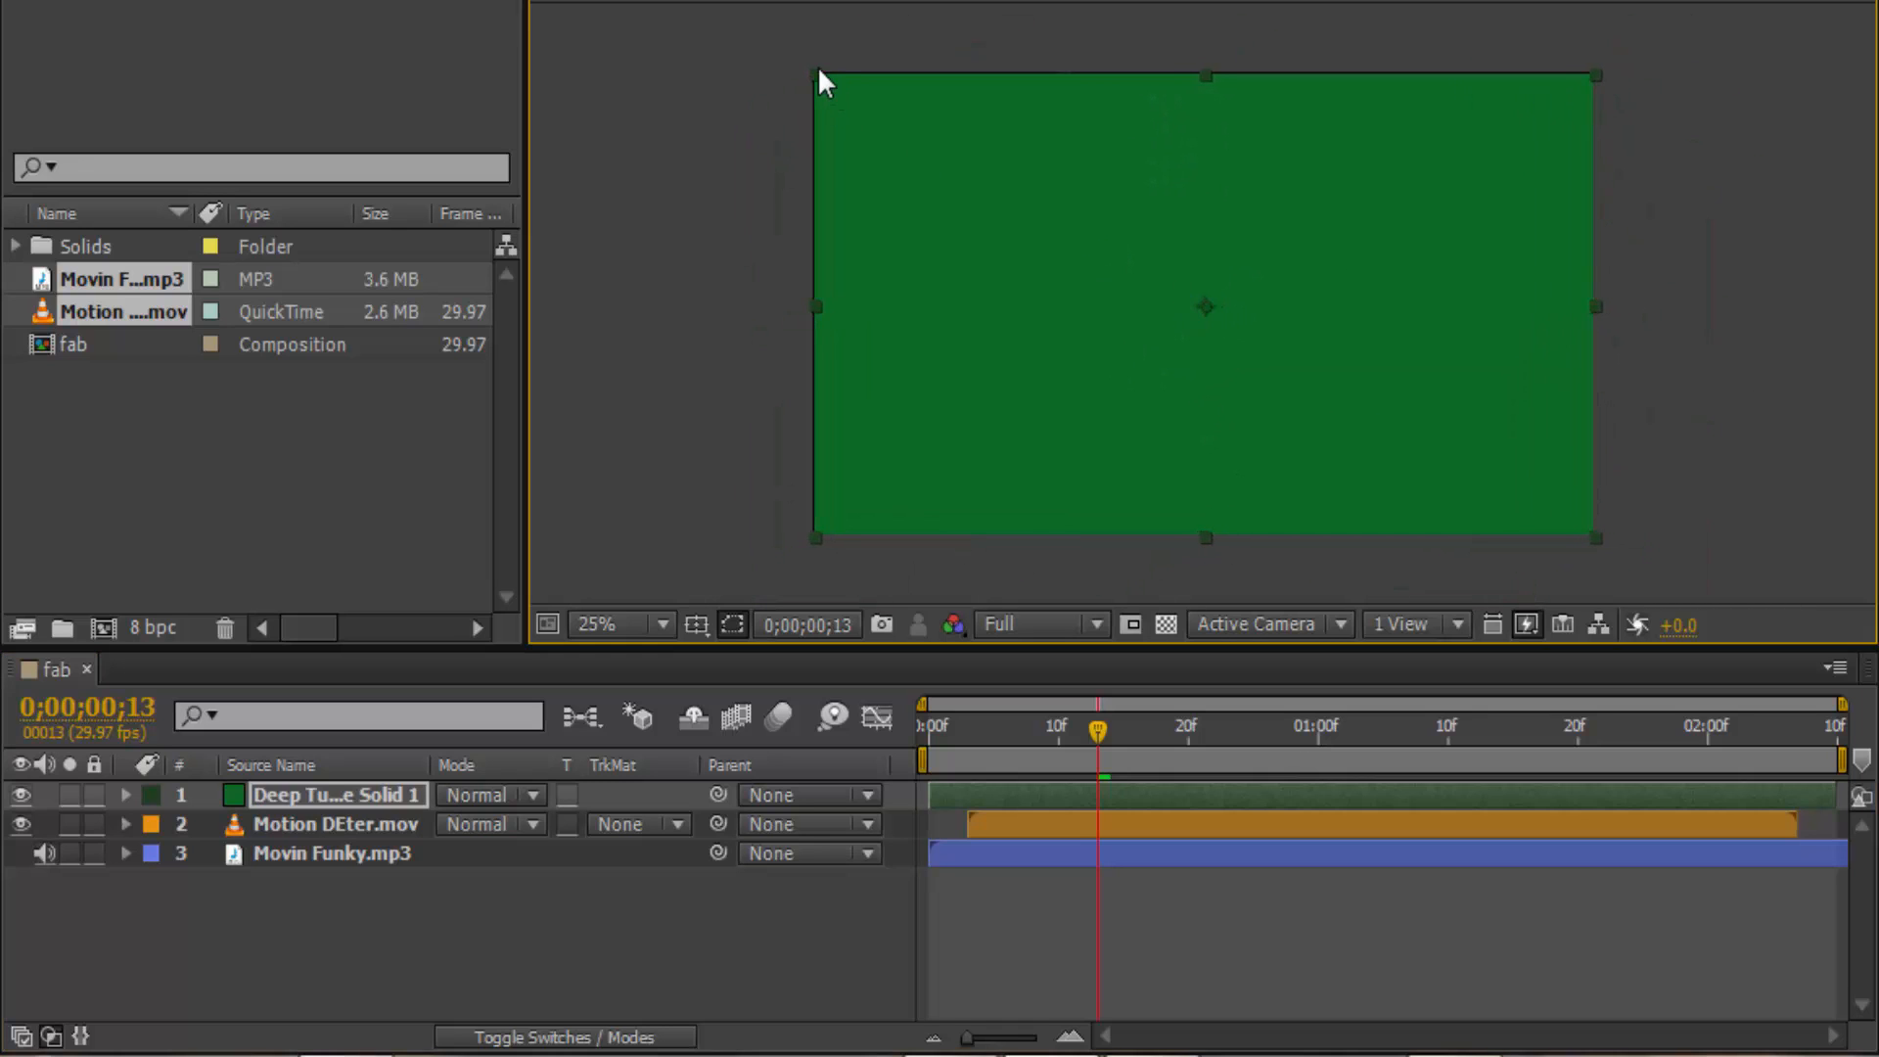
{"action": "left_click_drag", "start_coordinate": [818, 75], "coordinate": [1176, 282]}
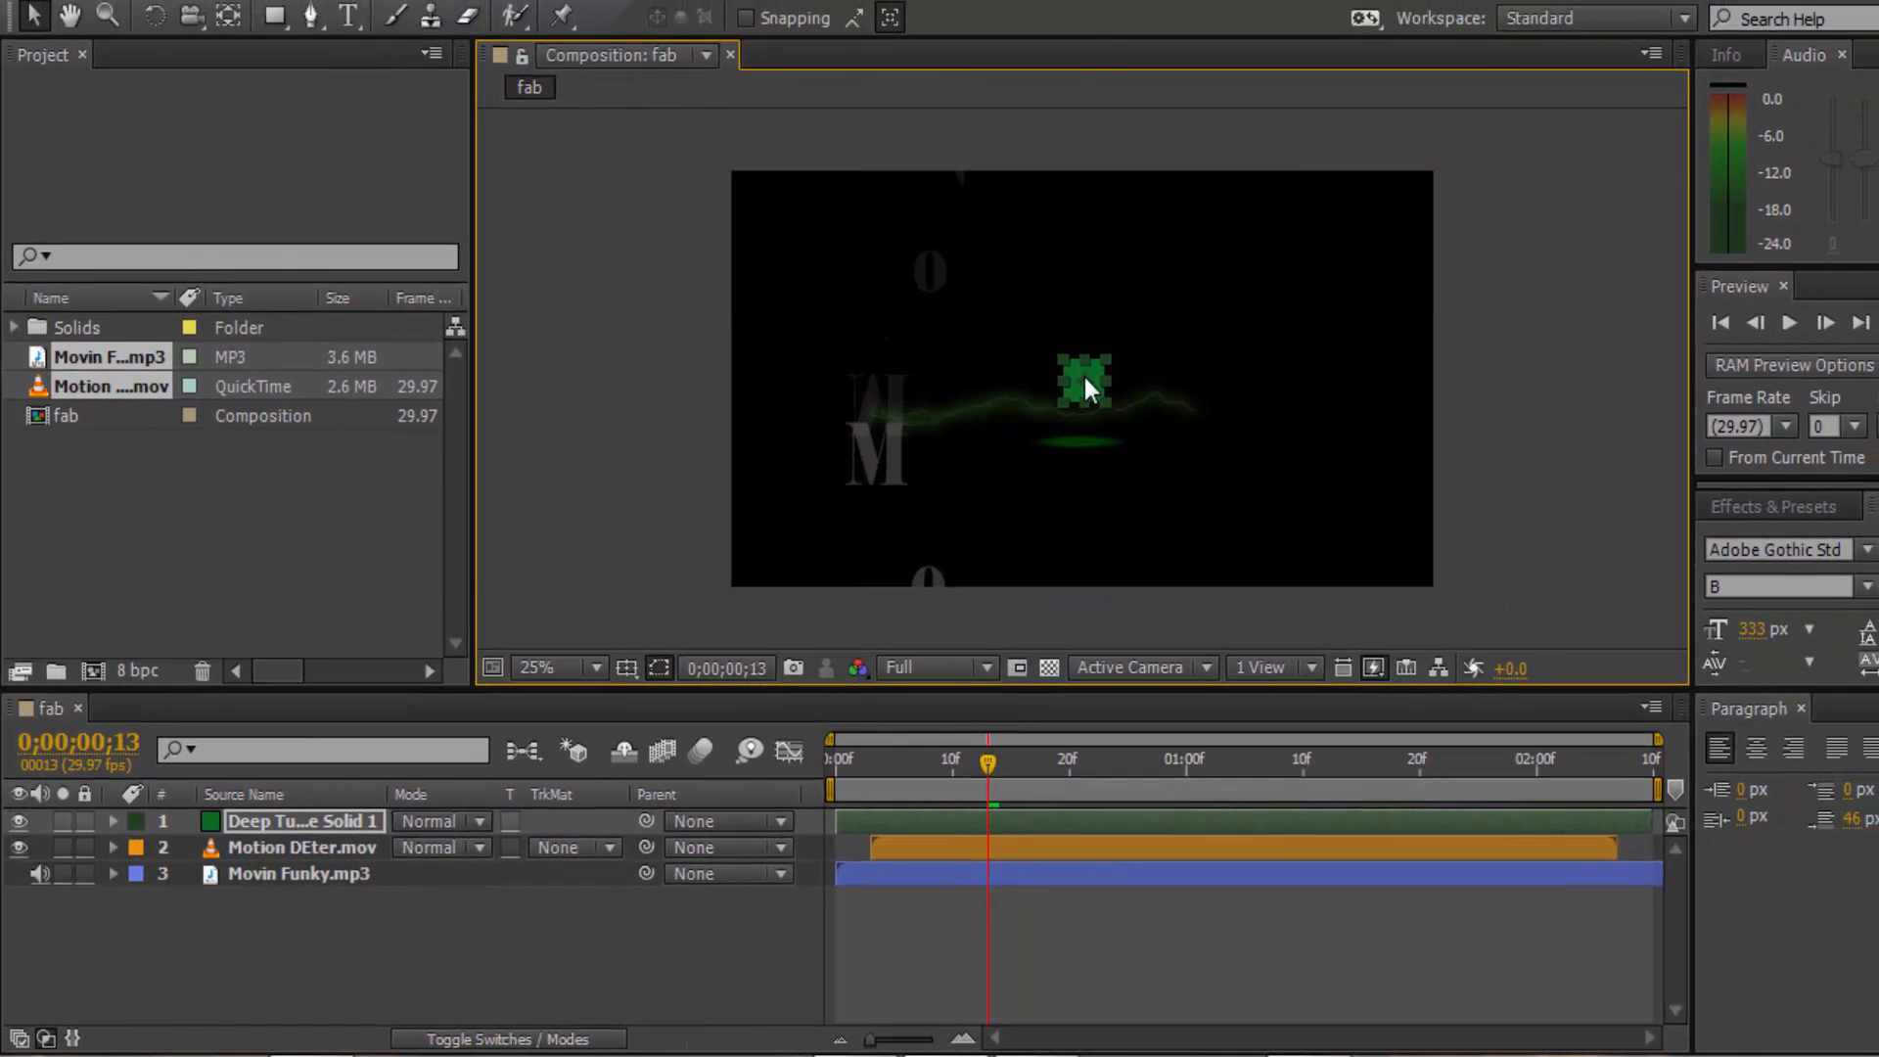
{"action": "double_click", "coordinate": [1138, 356]}
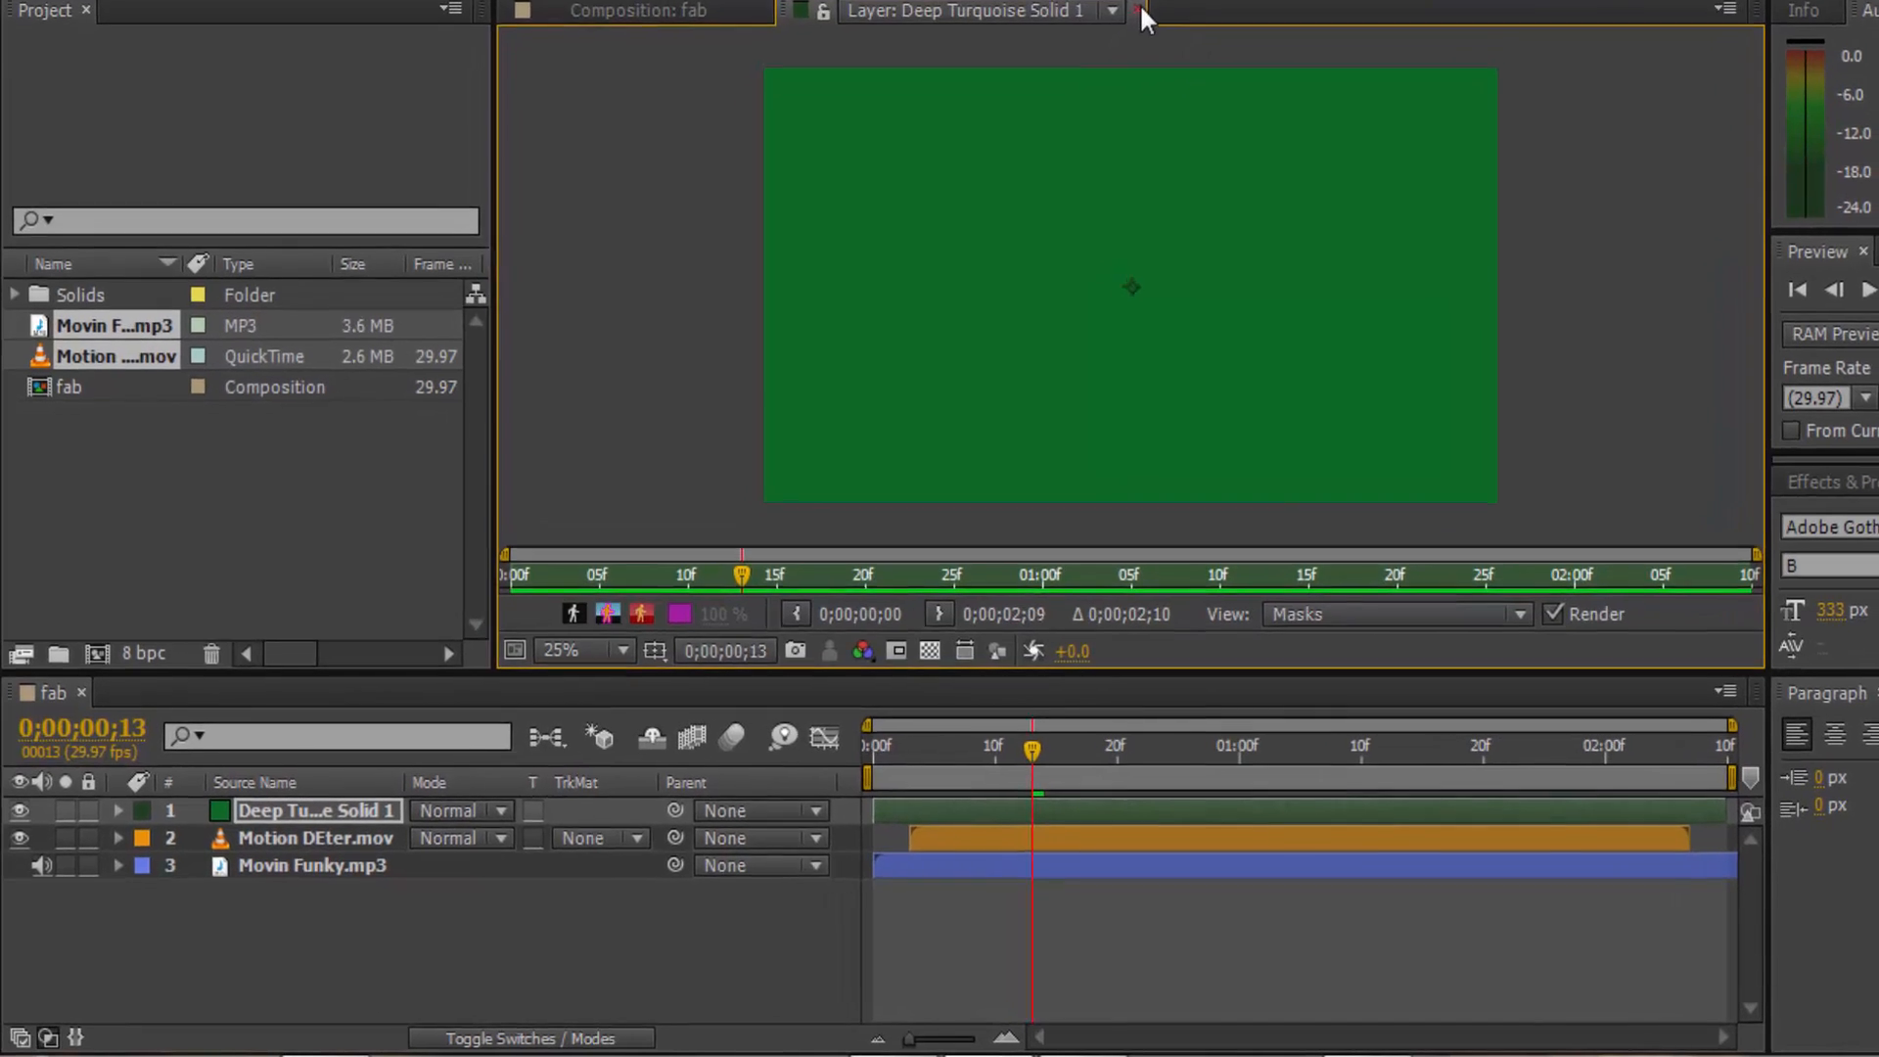
{"action": "left_click", "coordinate": [1091, 54]}
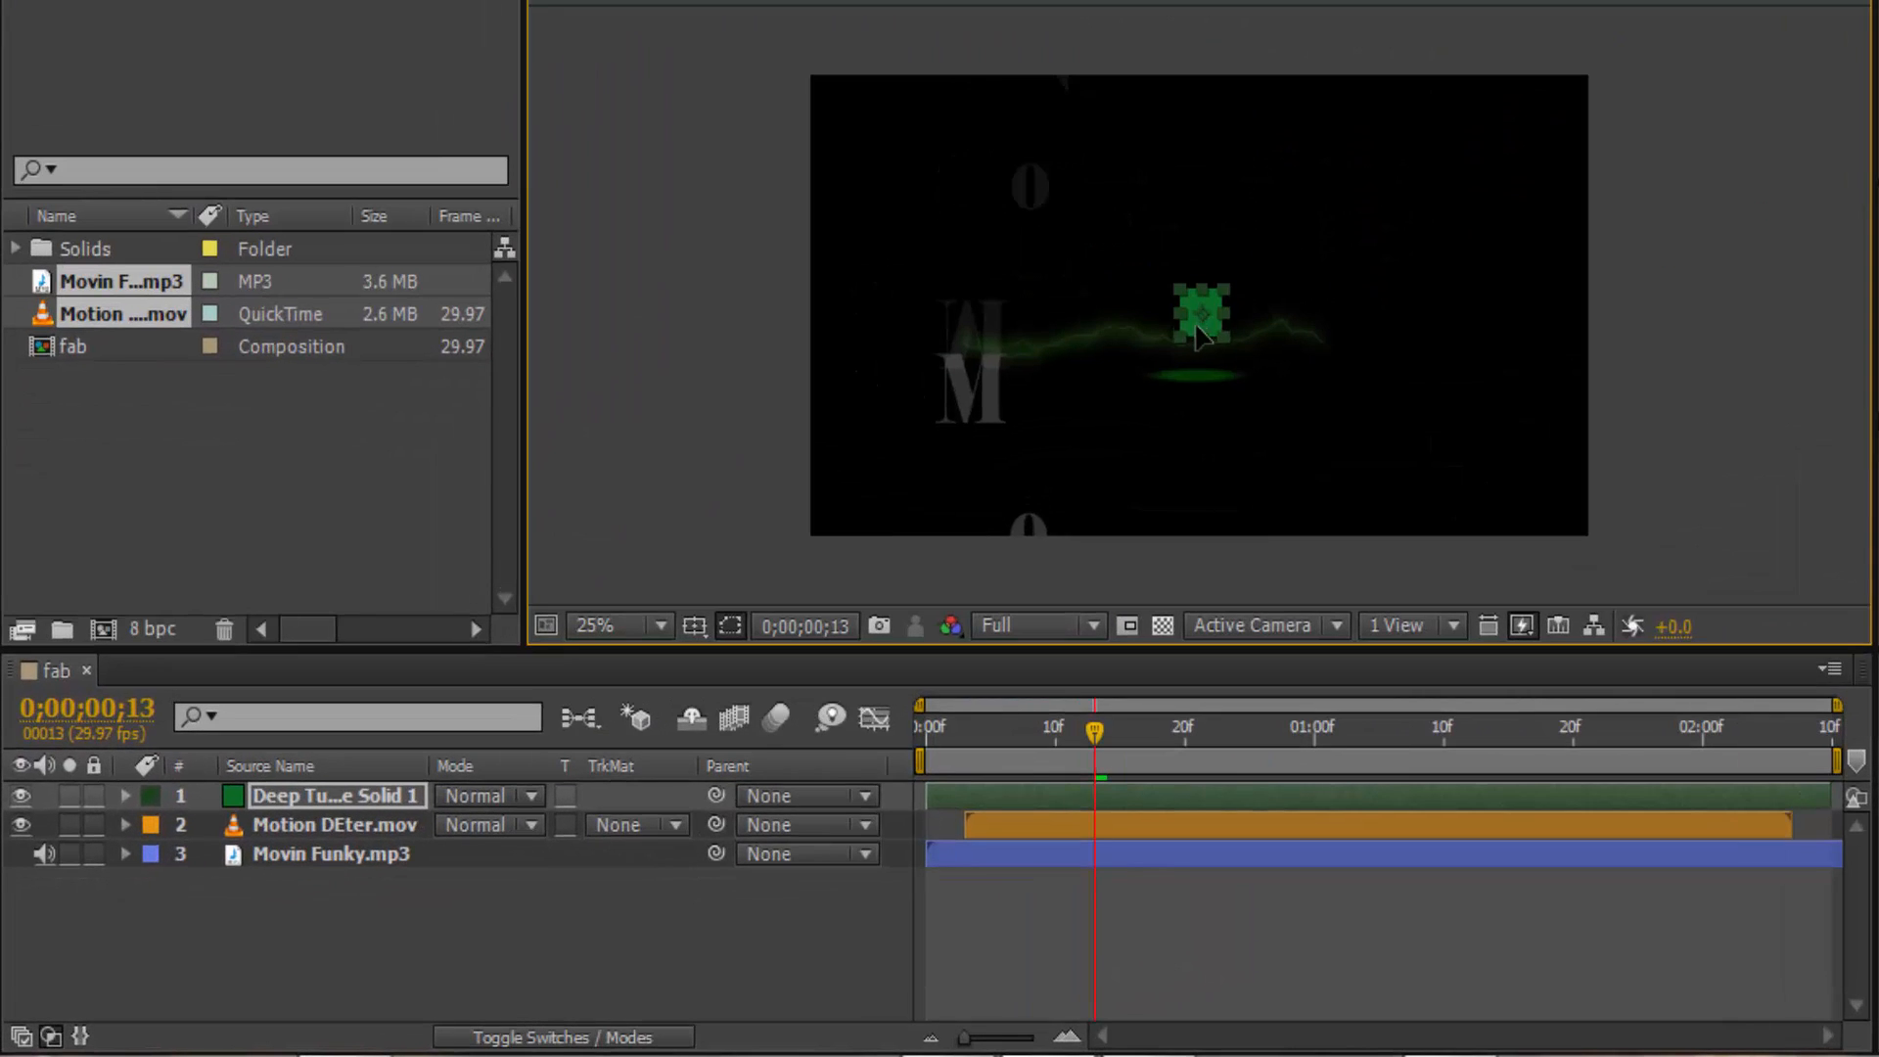
{"action": "left_click_drag", "start_coordinate": [1202, 304], "coordinate": [1031, 507]}
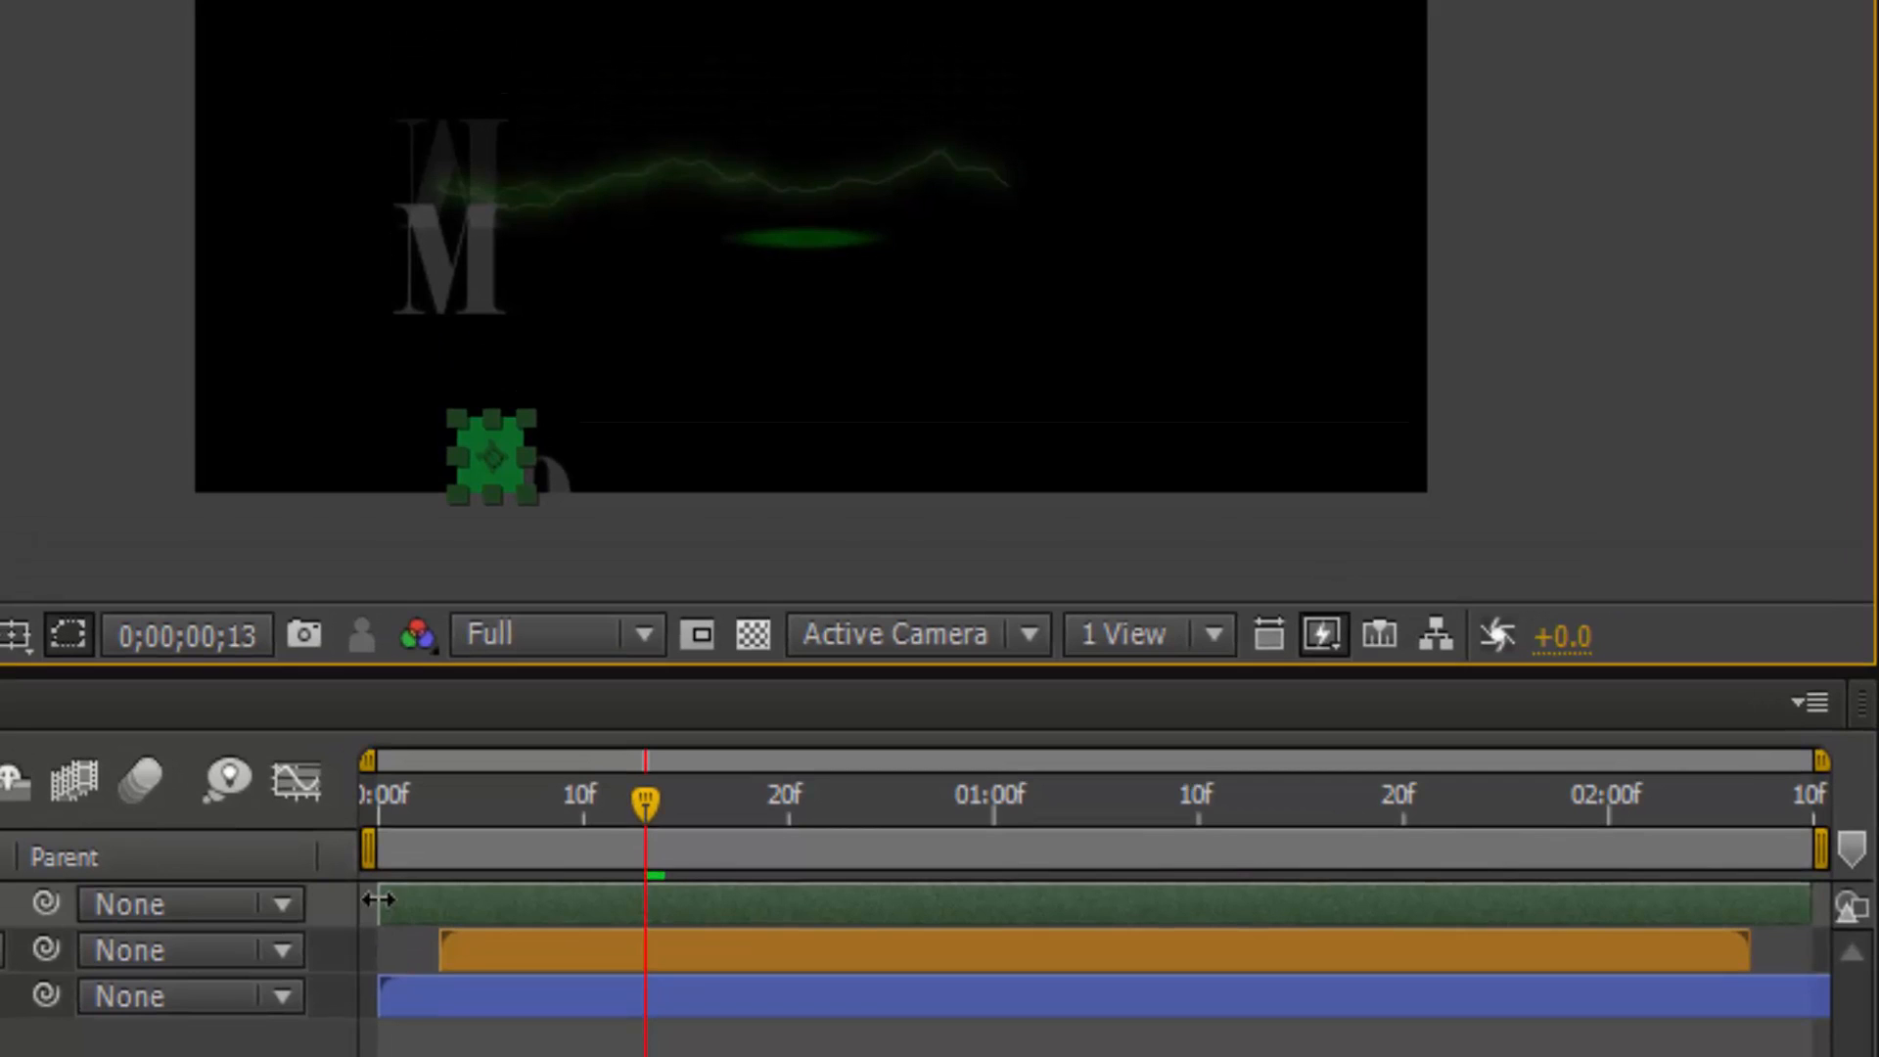
- Trim the green solid layer to run from 0;00;00;13 to 0;00;01;21 and return the current time to 0;00;00;13
{"action": "left_click_drag", "start_coordinate": [377, 898], "coordinate": [642, 899]}
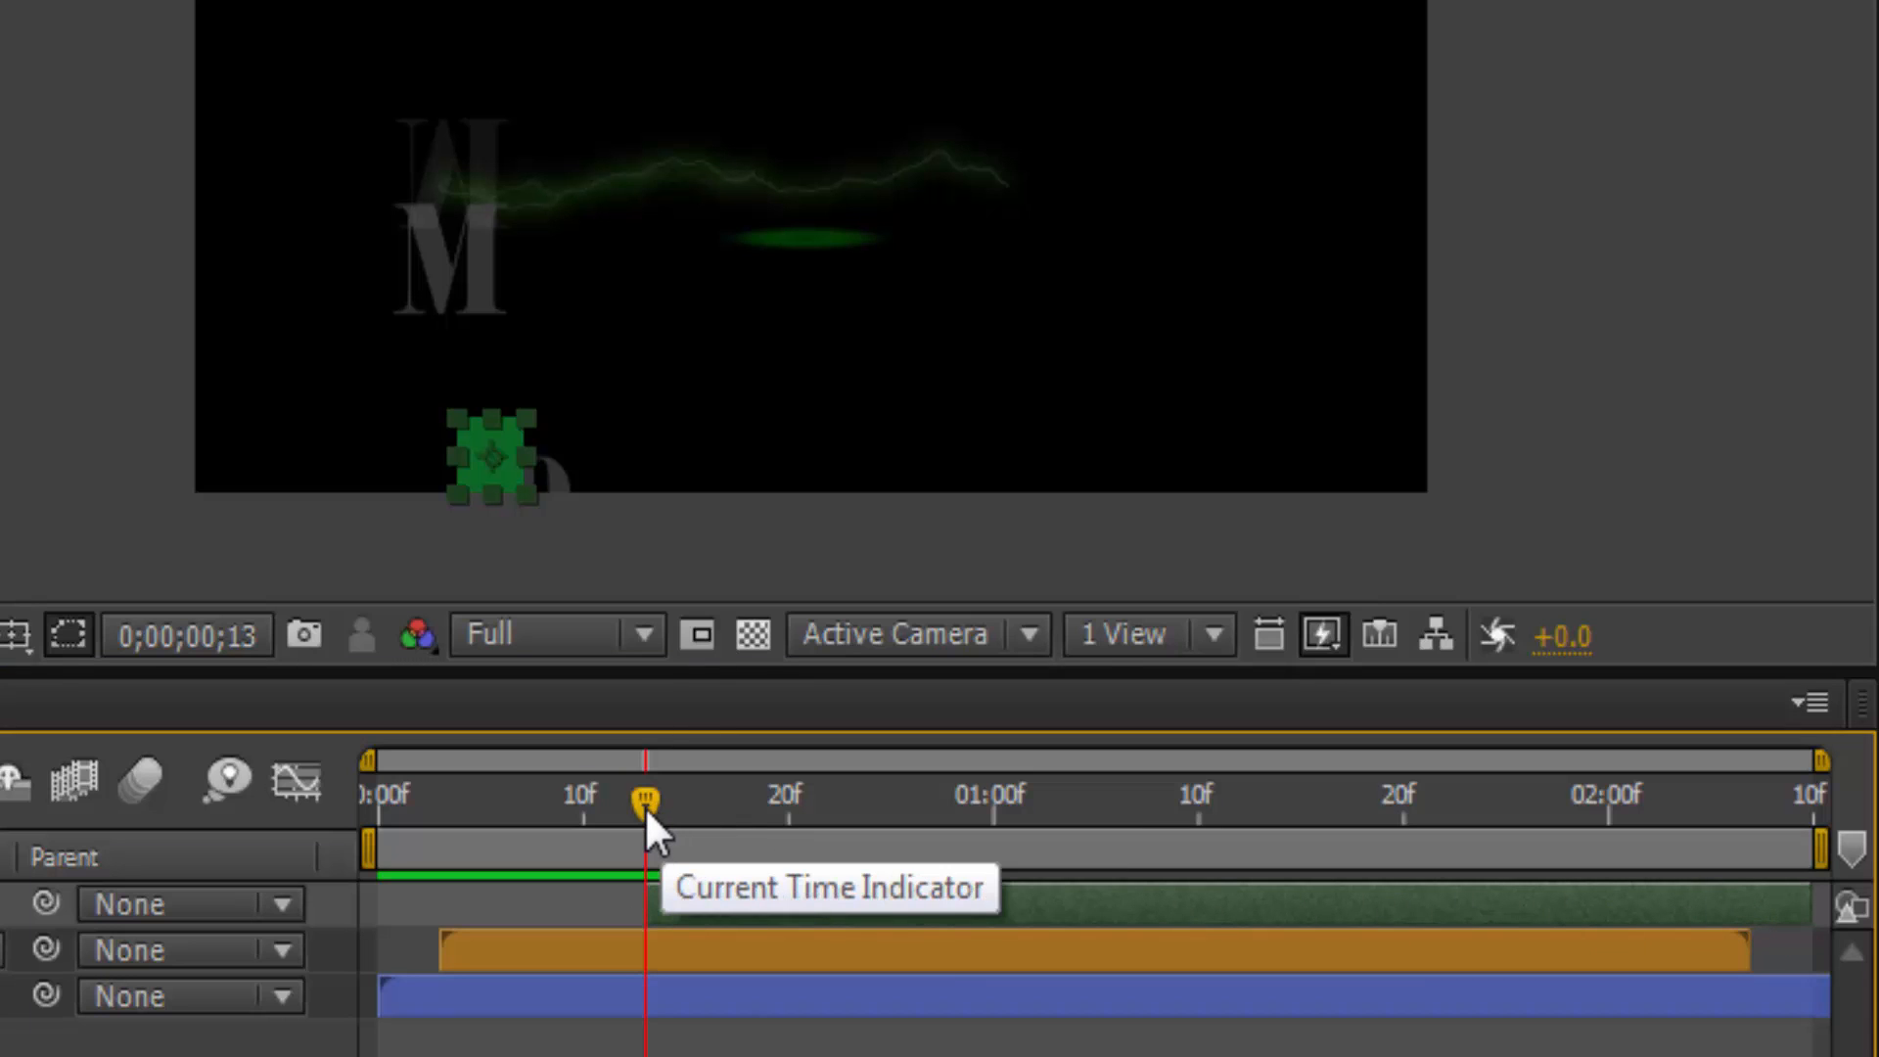
{"action": "left_click_drag", "start_coordinate": [644, 806], "coordinate": [1421, 814]}
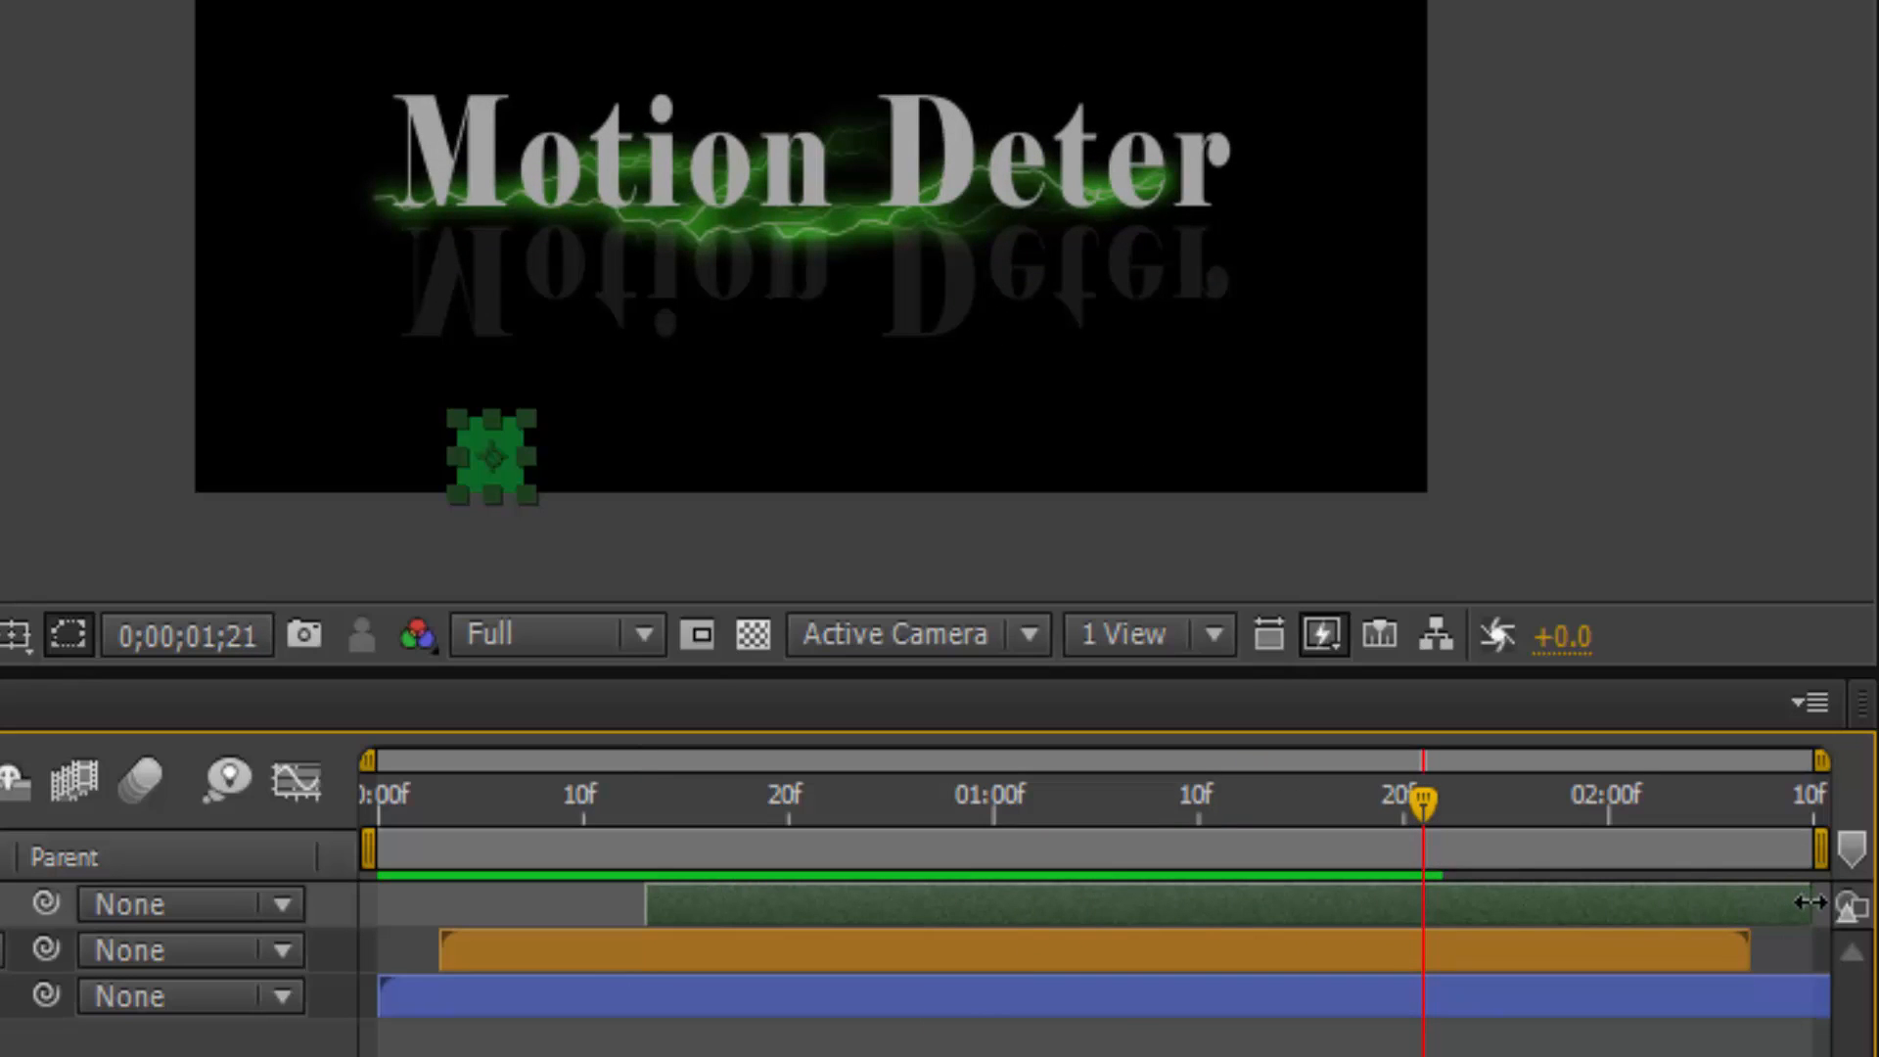
{"action": "left_click_drag", "start_coordinate": [1808, 902], "coordinate": [1426, 921]}
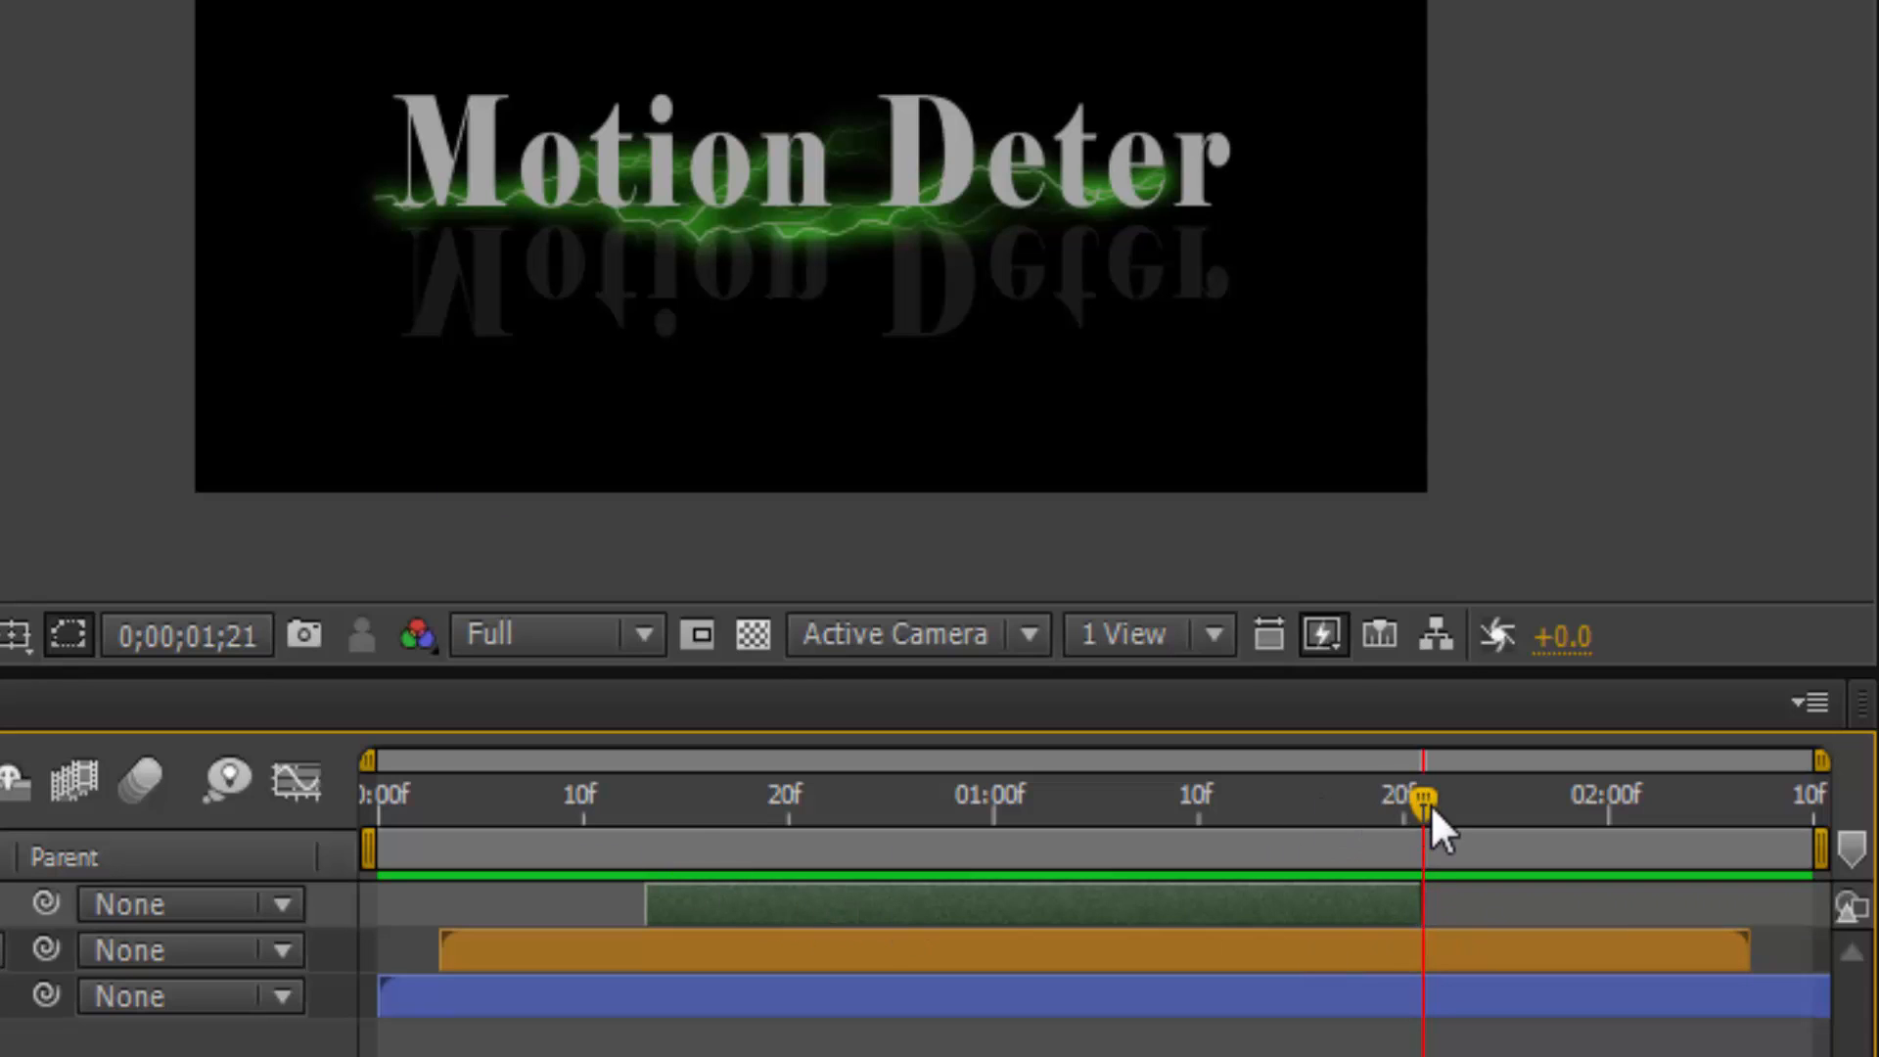
{"action": "left_click_drag", "start_coordinate": [1430, 803], "coordinate": [626, 831]}
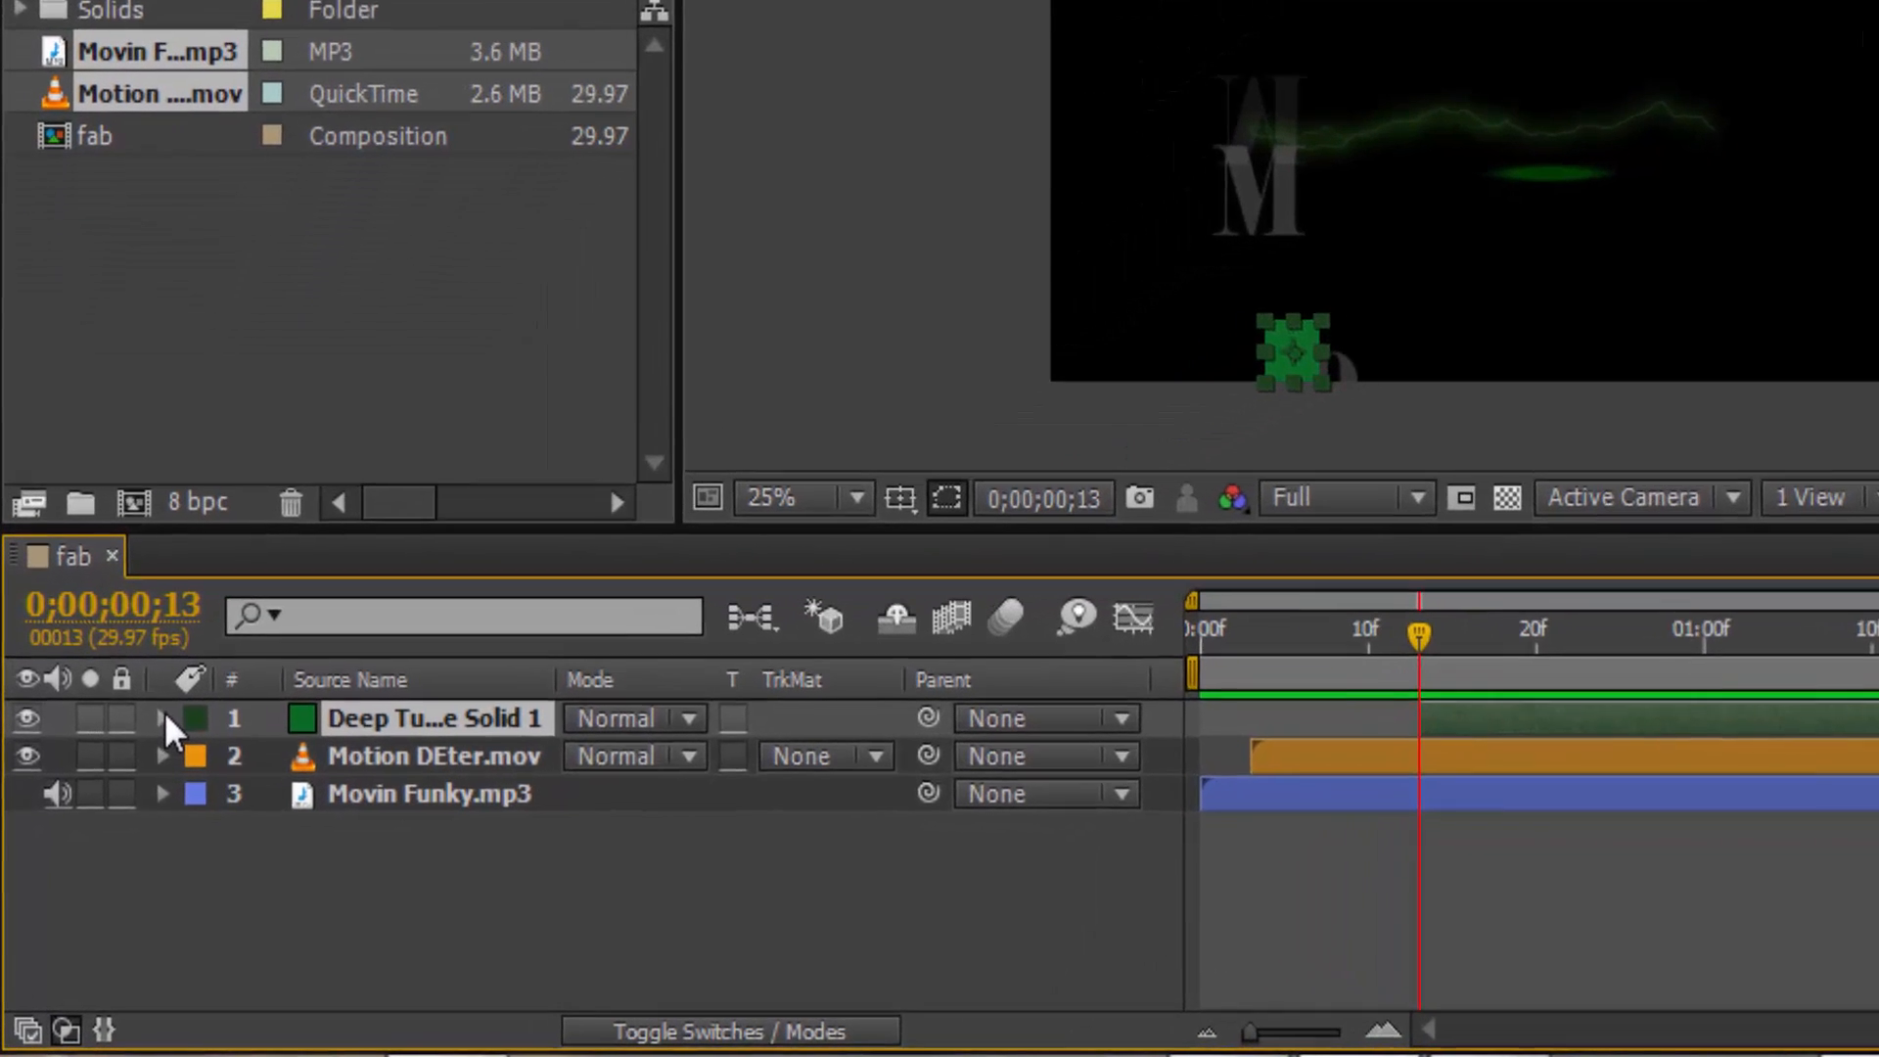
- Set the green solid's Position to 471.0, 1017.0 and add a Position keyframe at 0;00;00;13
{"action": "left_click", "coordinate": [126, 792]}
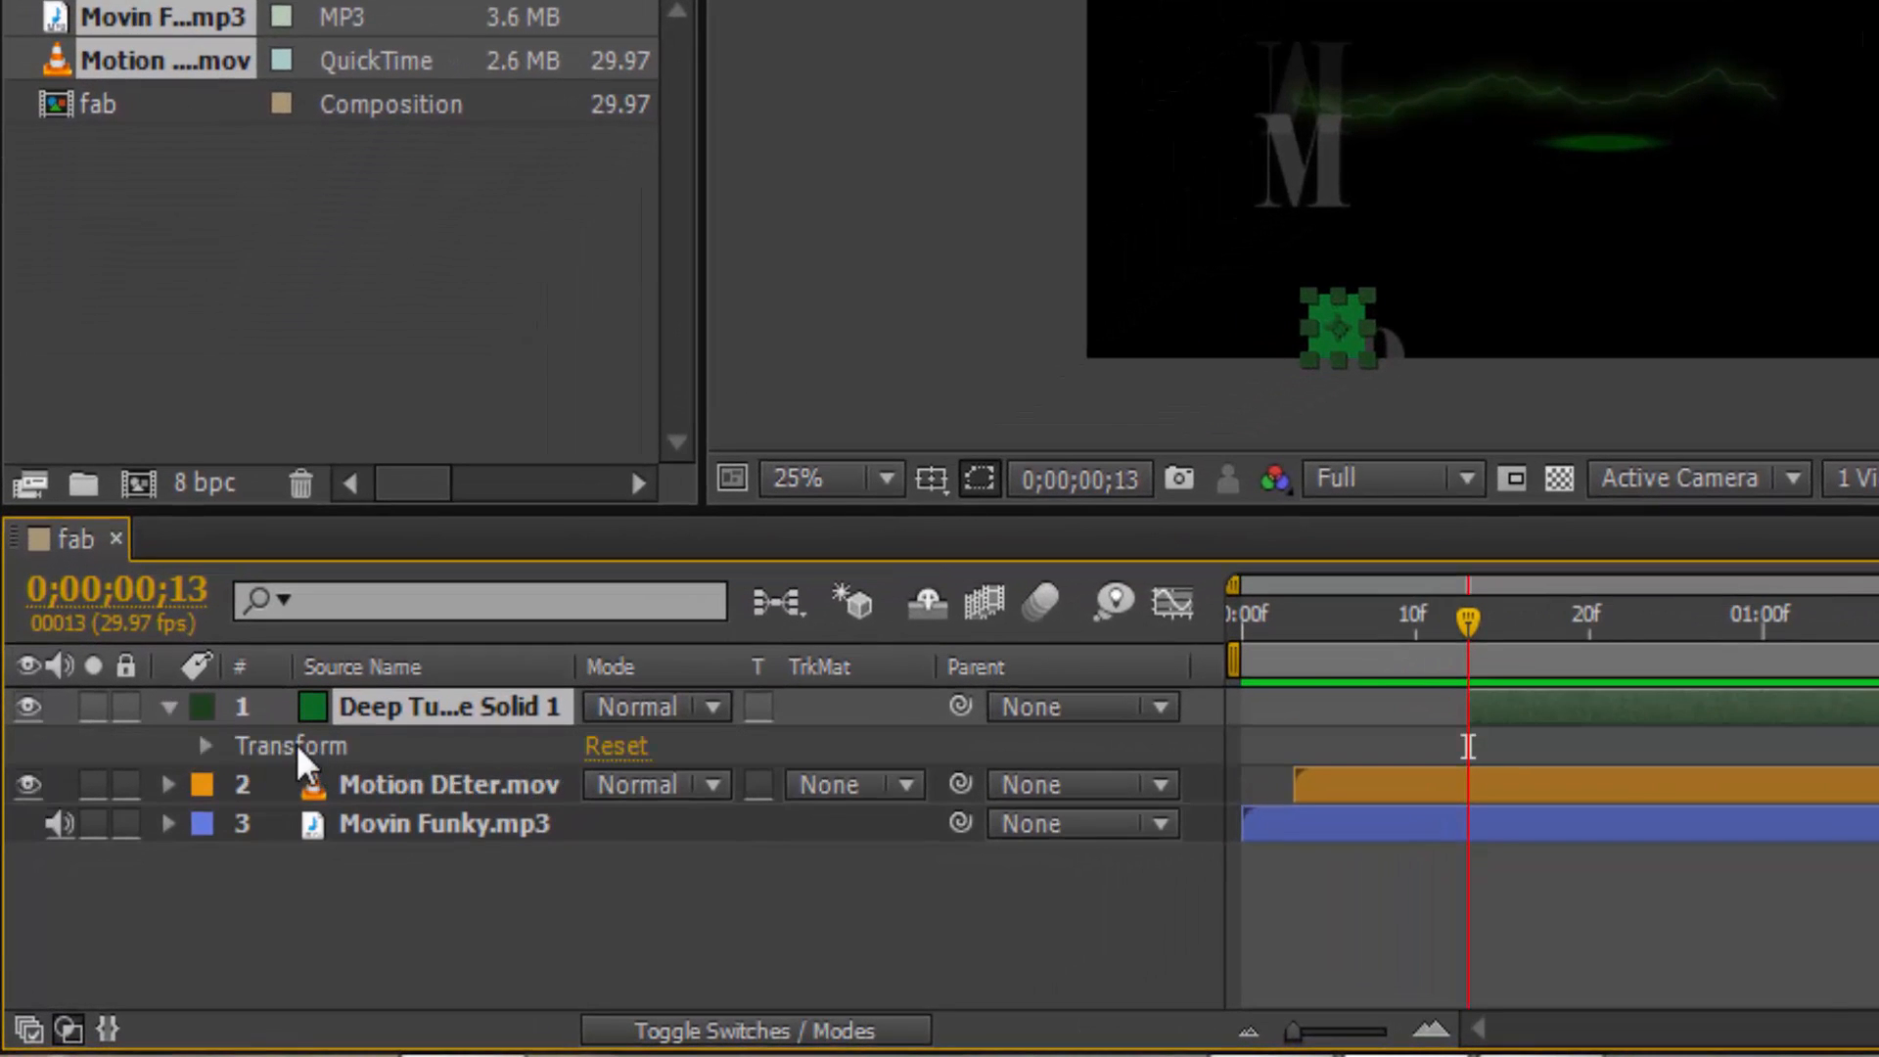
{"action": "left_click", "coordinate": [204, 745]}
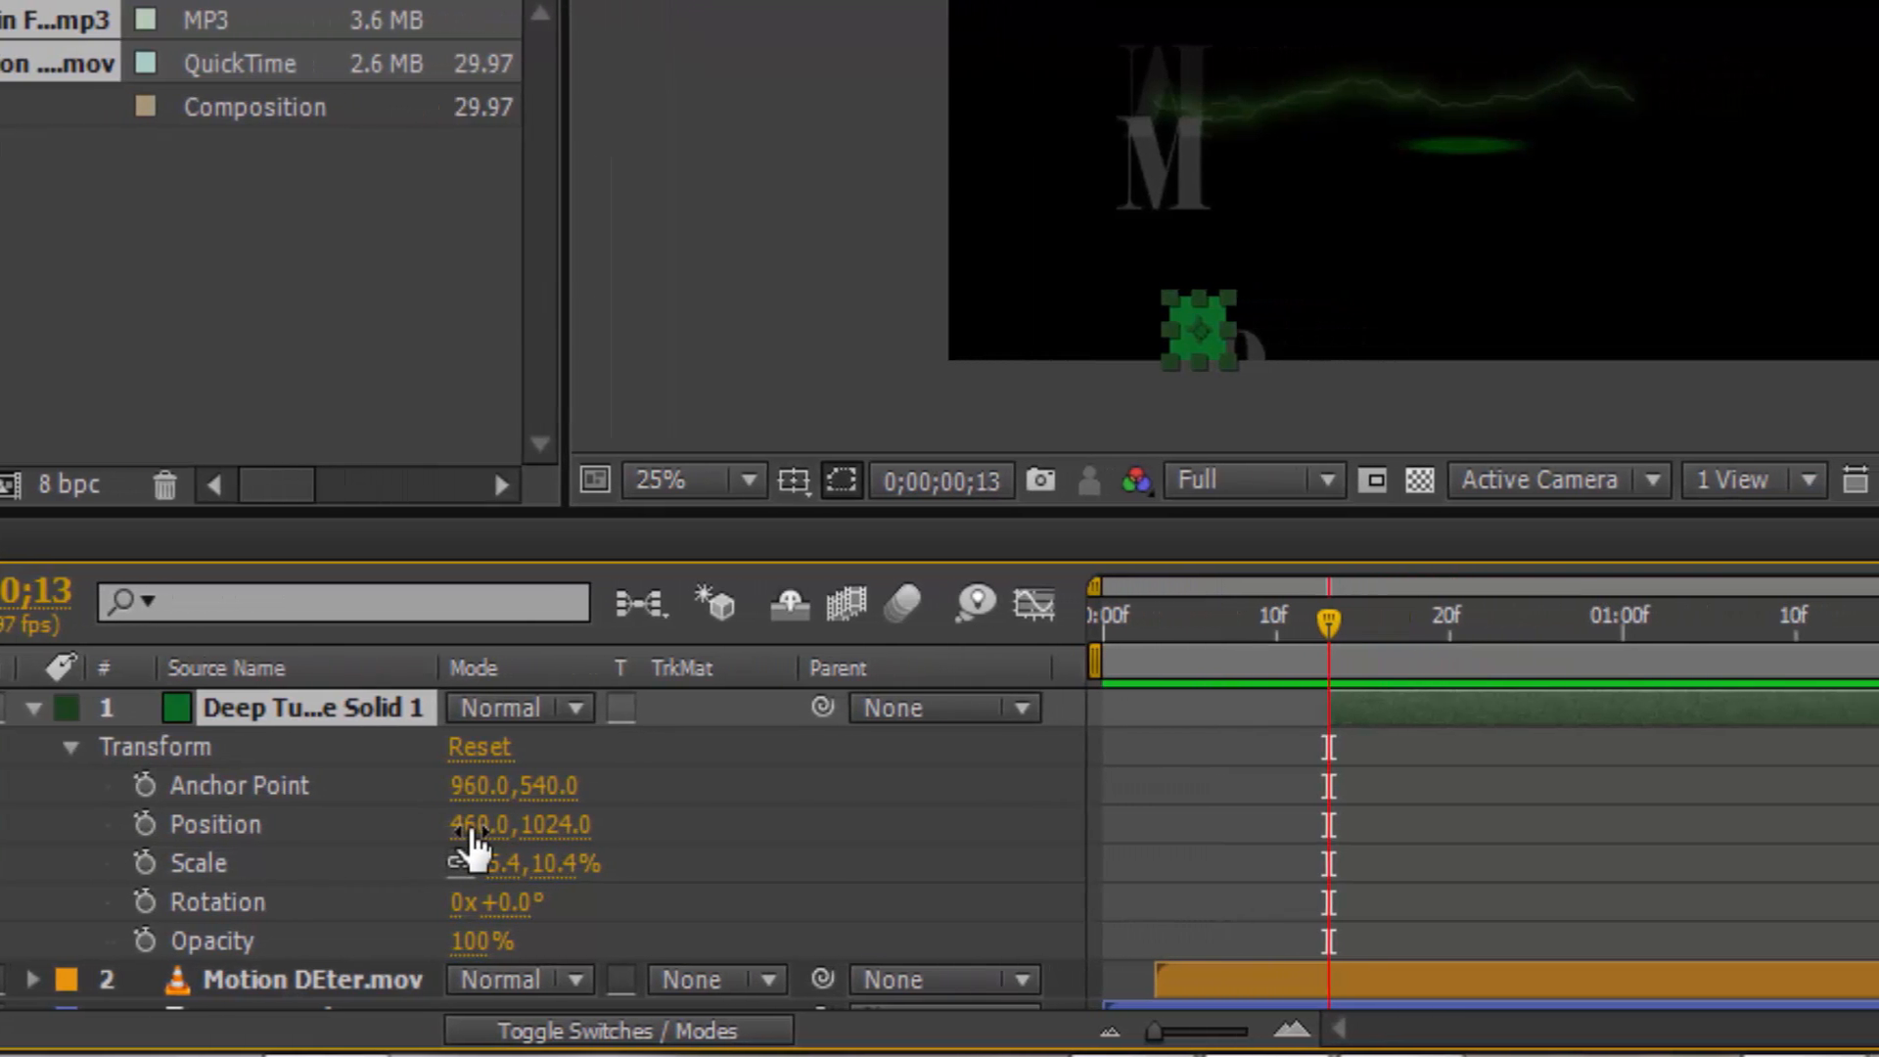
{"action": "left_click_drag", "start_coordinate": [445, 839], "coordinate": [365, 891]}
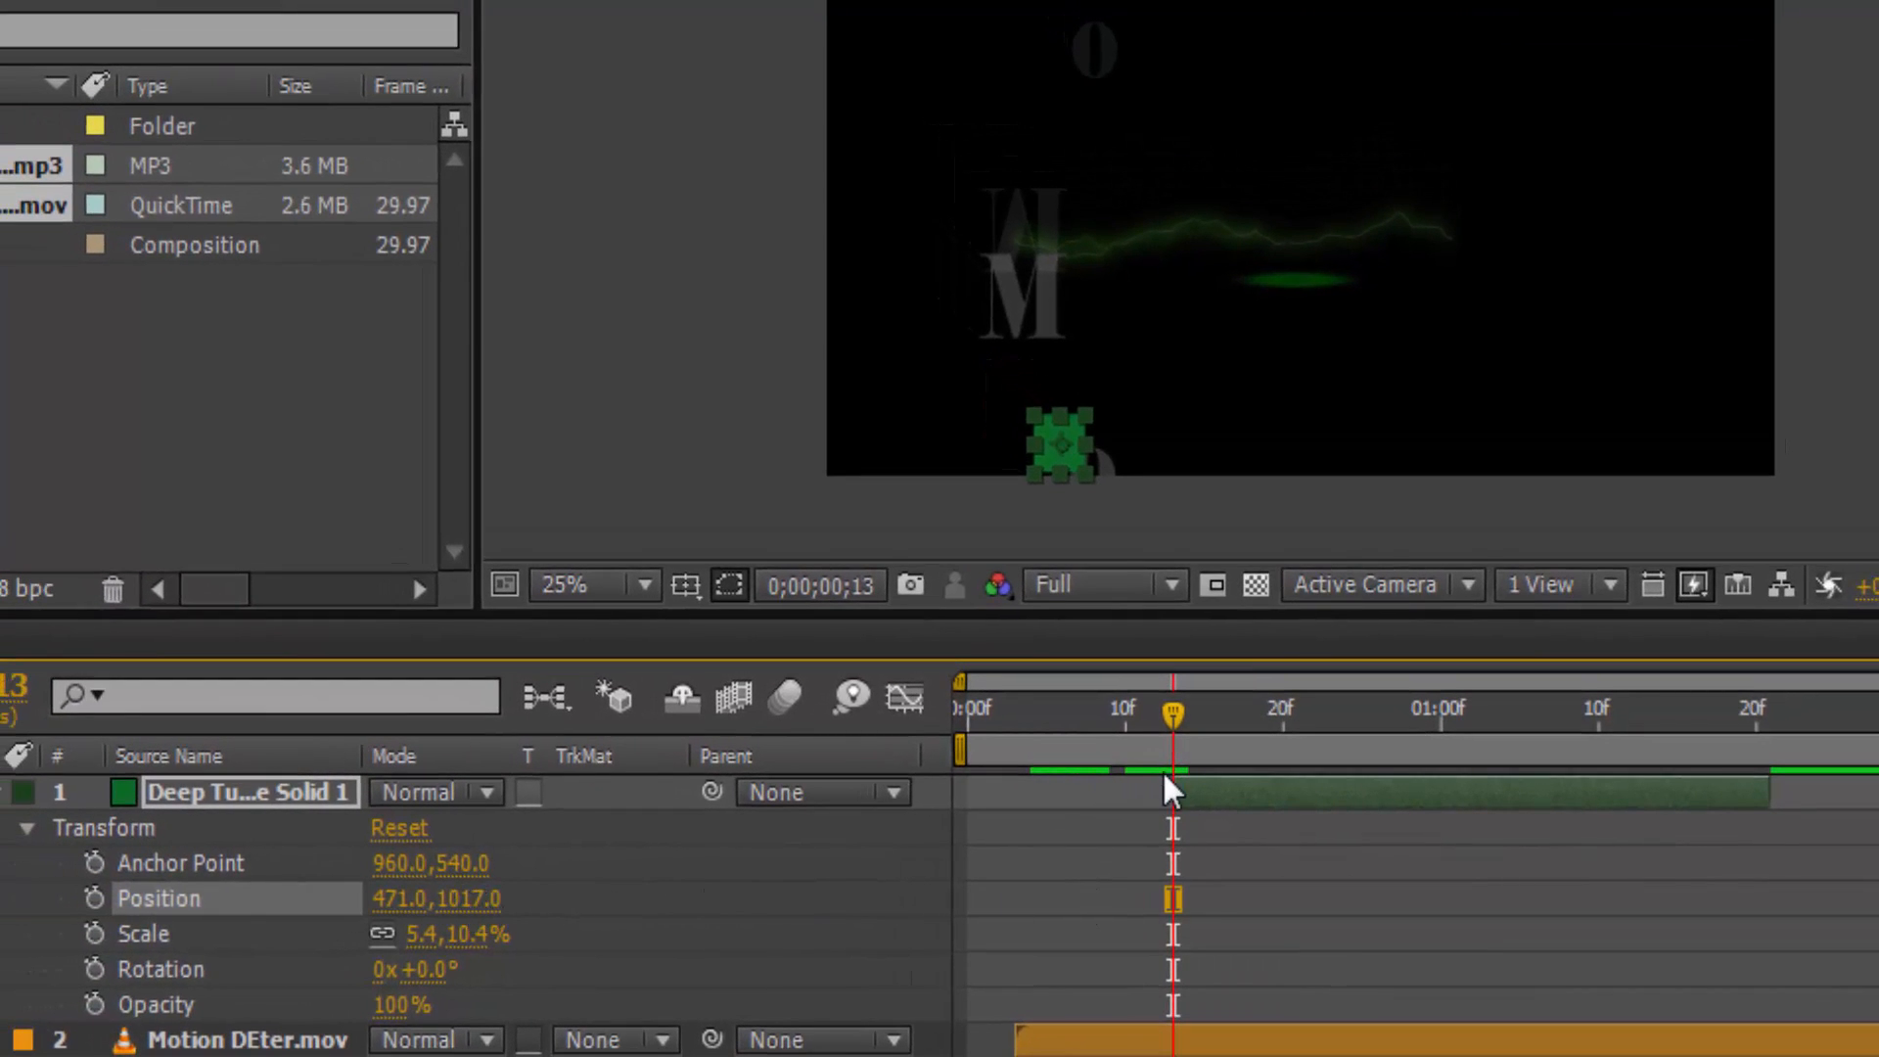
{"action": "left_click", "coordinate": [95, 899]}
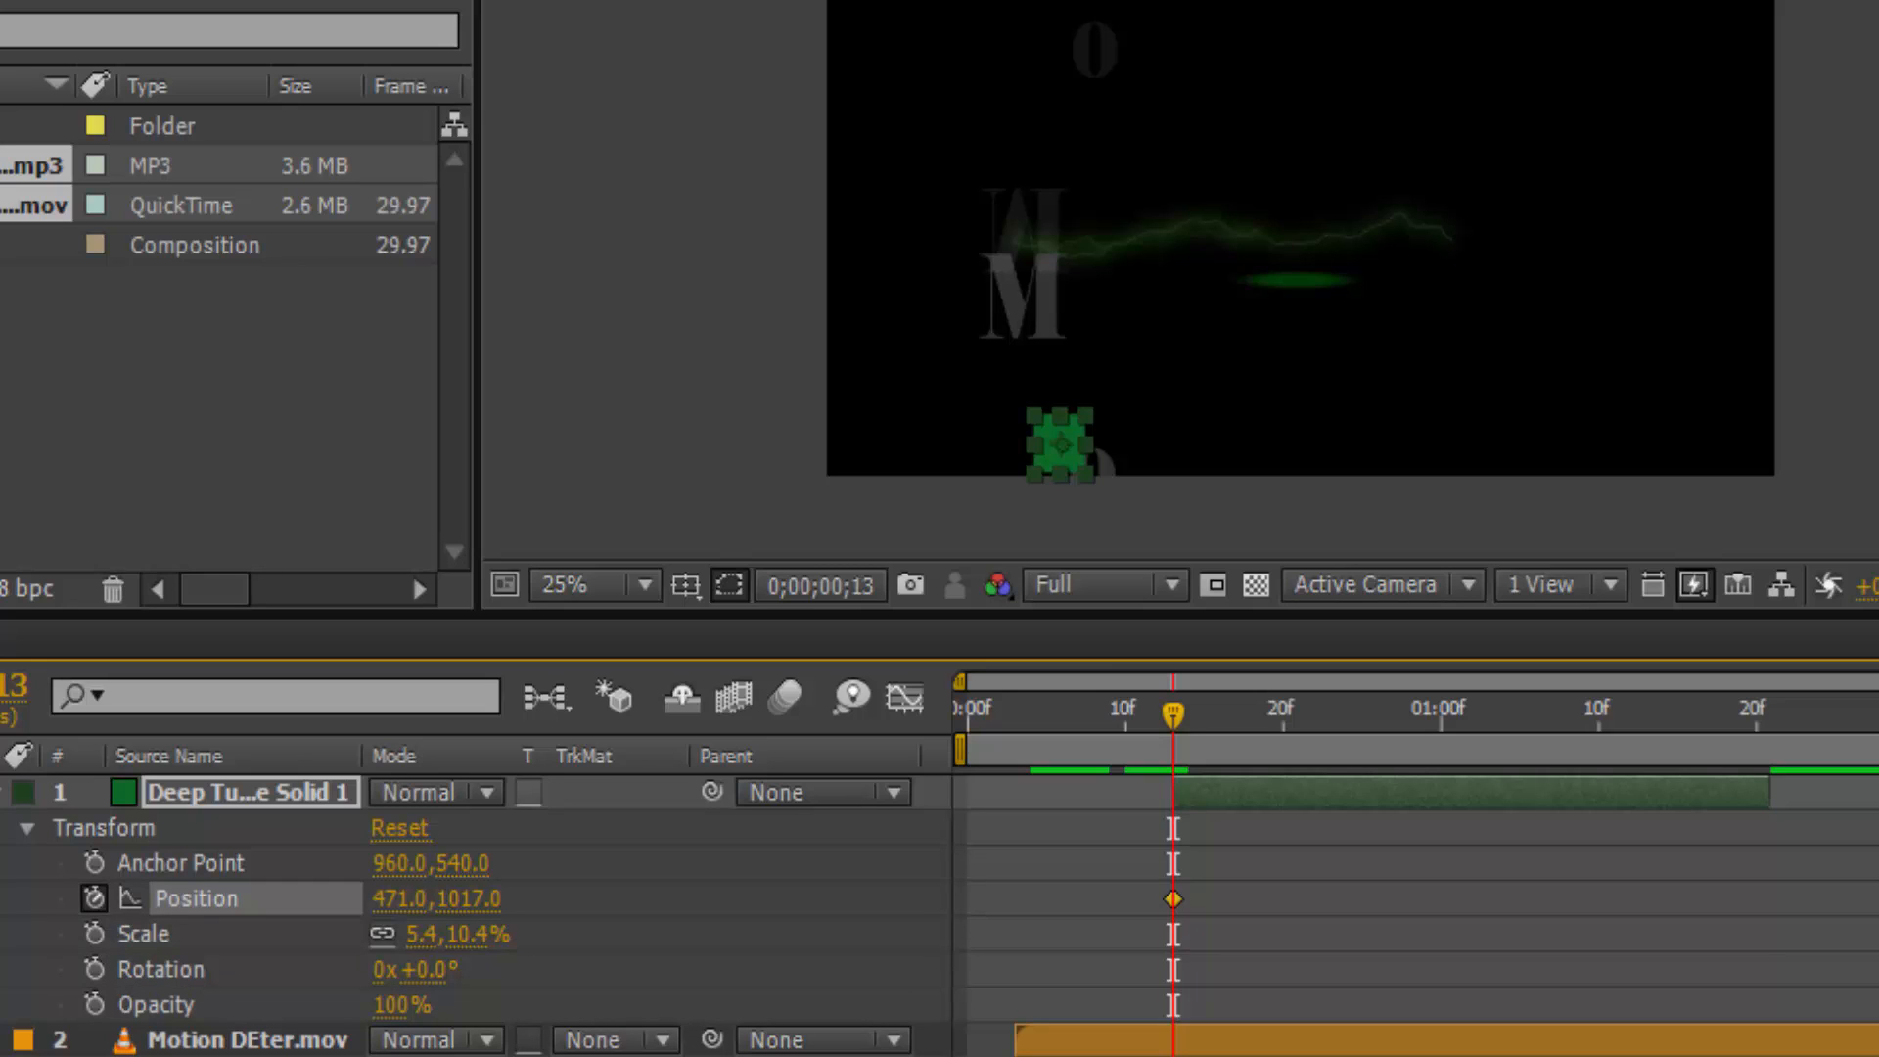
{"action": "mouse_move", "coordinate": [1171, 897]}
- Keyframe the green solid's Position at 0;00;01;20 by moving it horizontally to 1631.0, 1017.0, beyond the end of the title
{"action": "left_click_drag", "start_coordinate": [1172, 711], "coordinate": [1773, 753]}
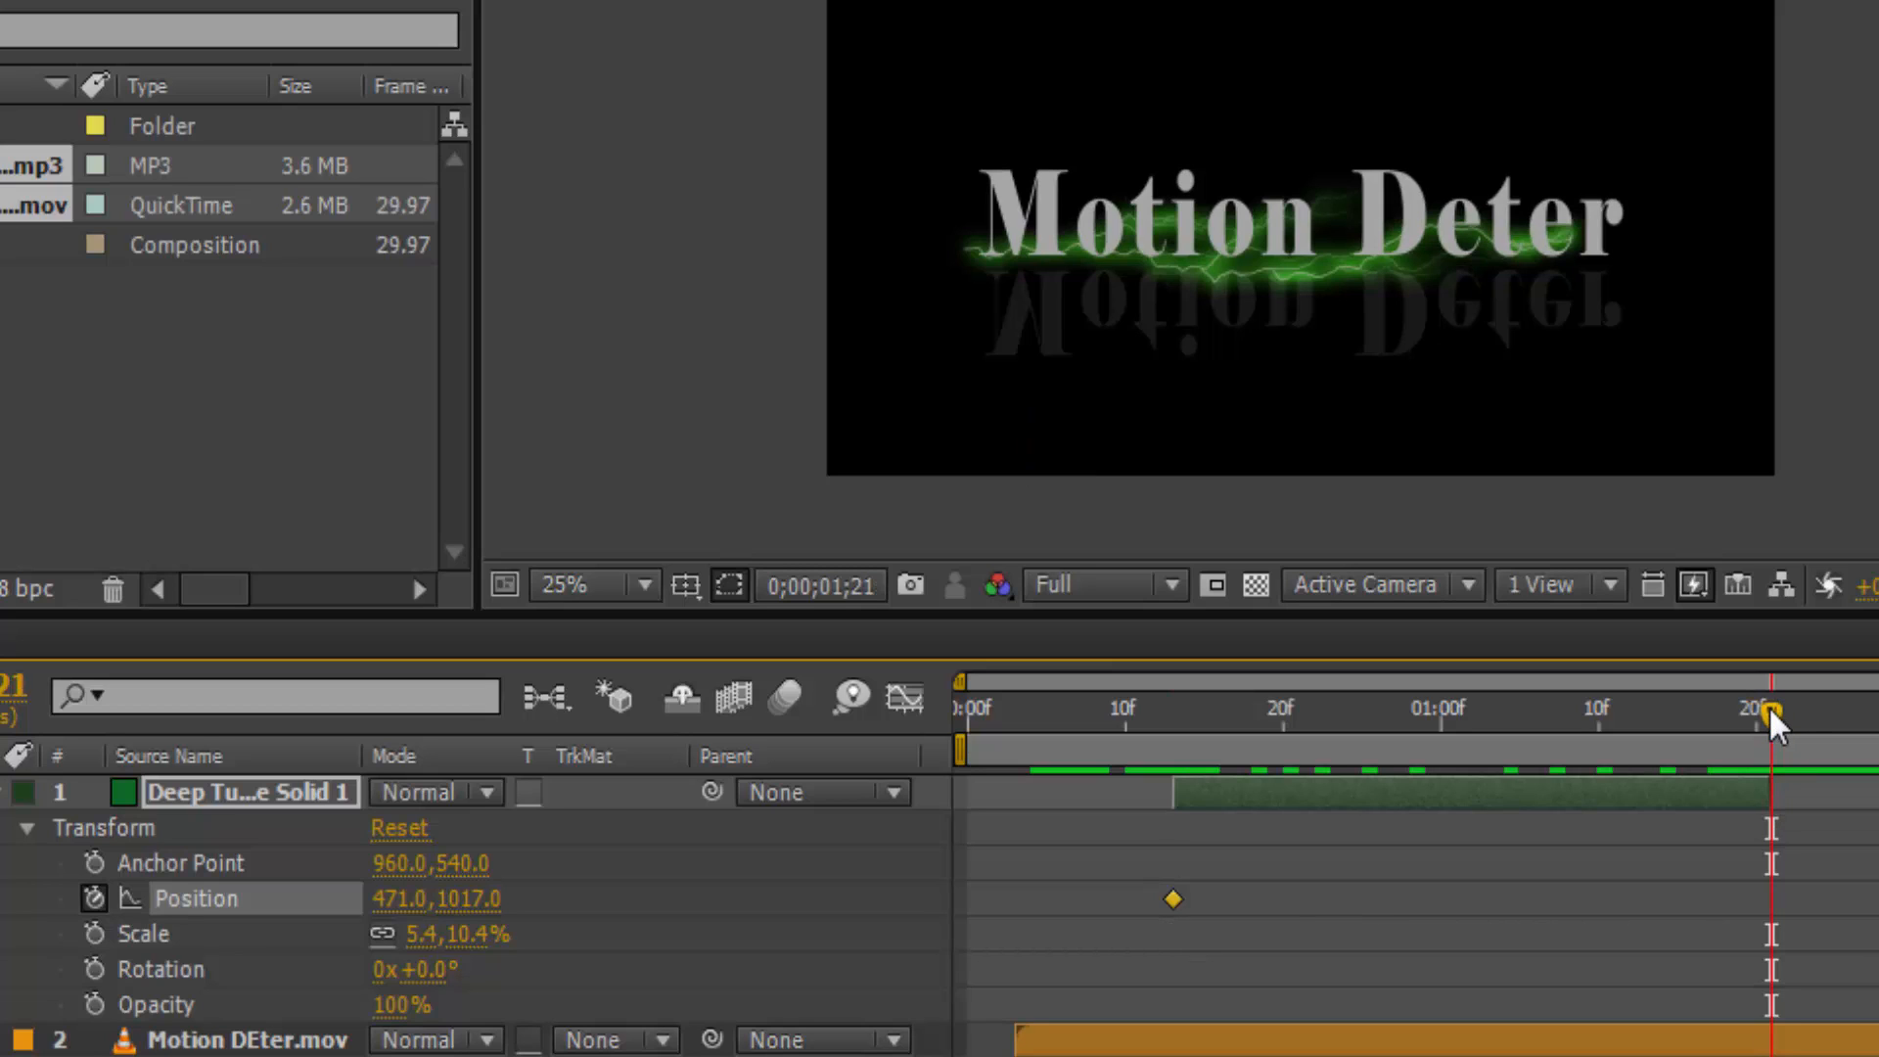
{"action": "left_click_drag", "start_coordinate": [1769, 707], "coordinate": [1765, 707]}
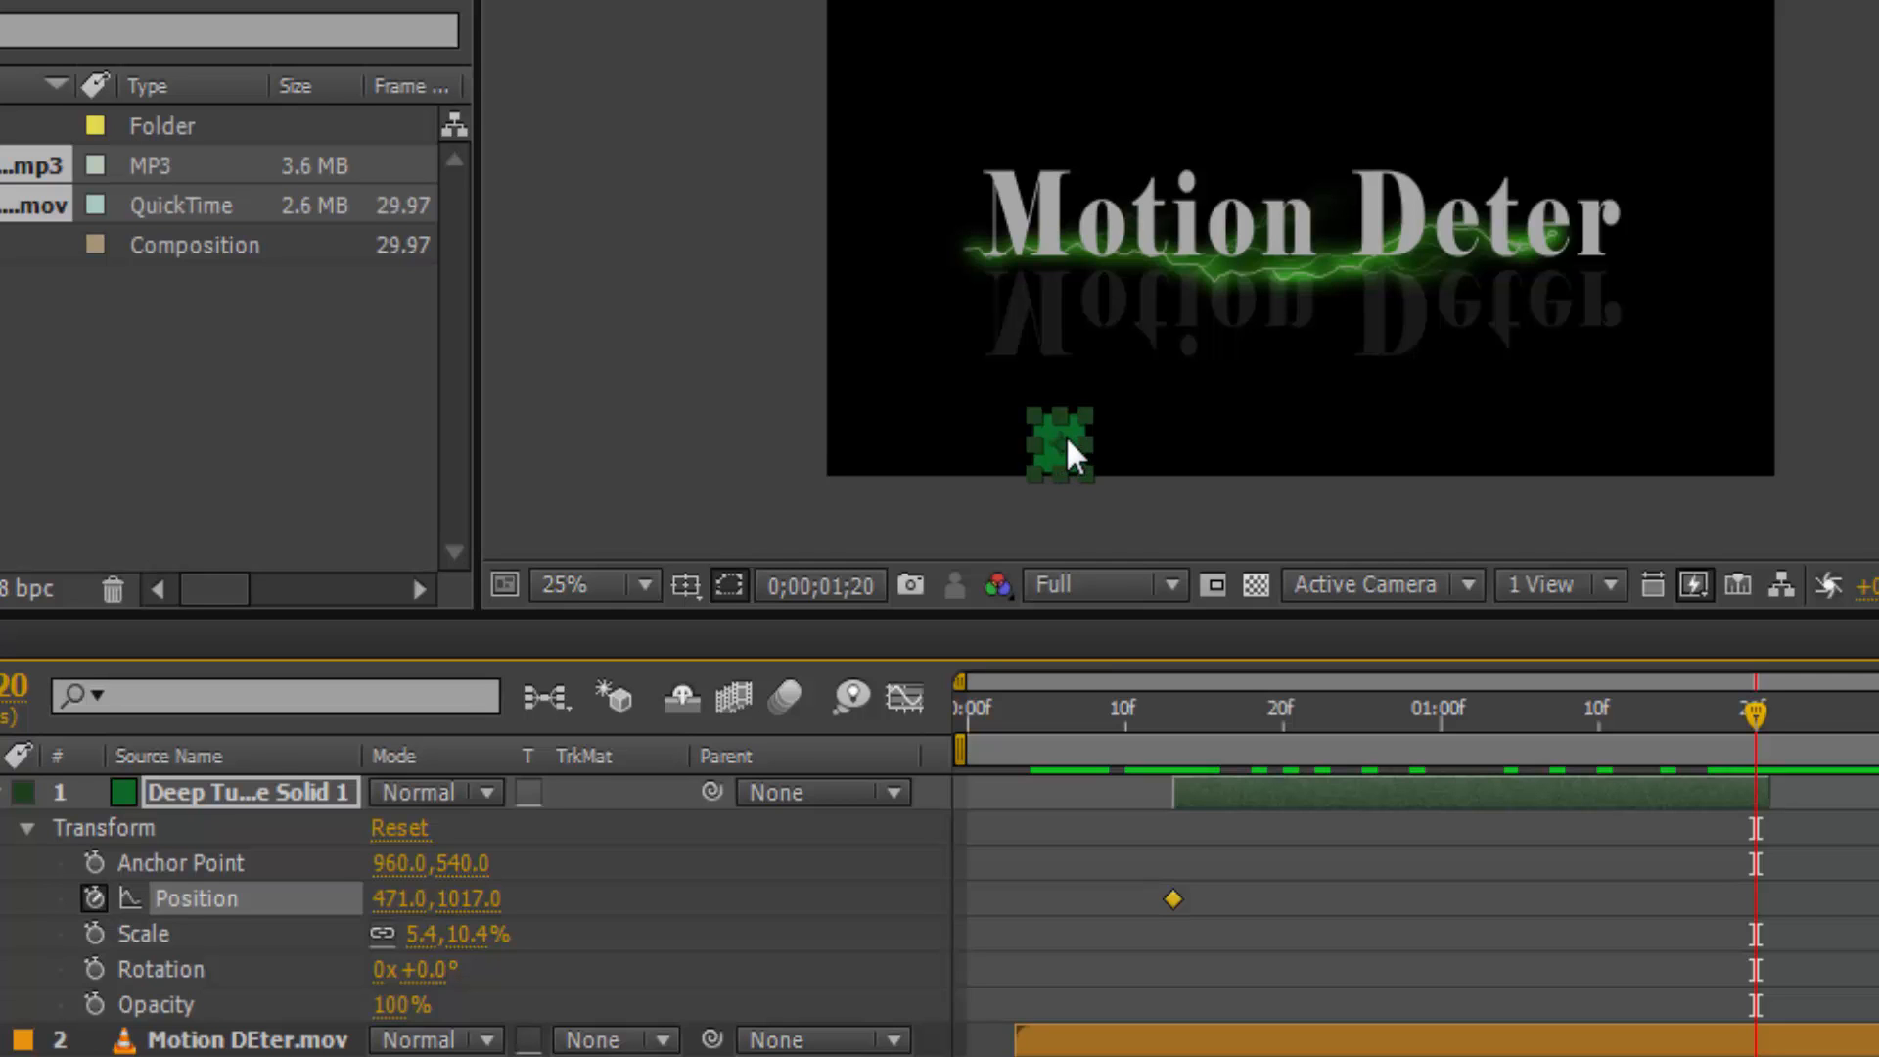
{"action": "left_click_drag", "start_coordinate": [1061, 437], "coordinate": [1615, 453]}
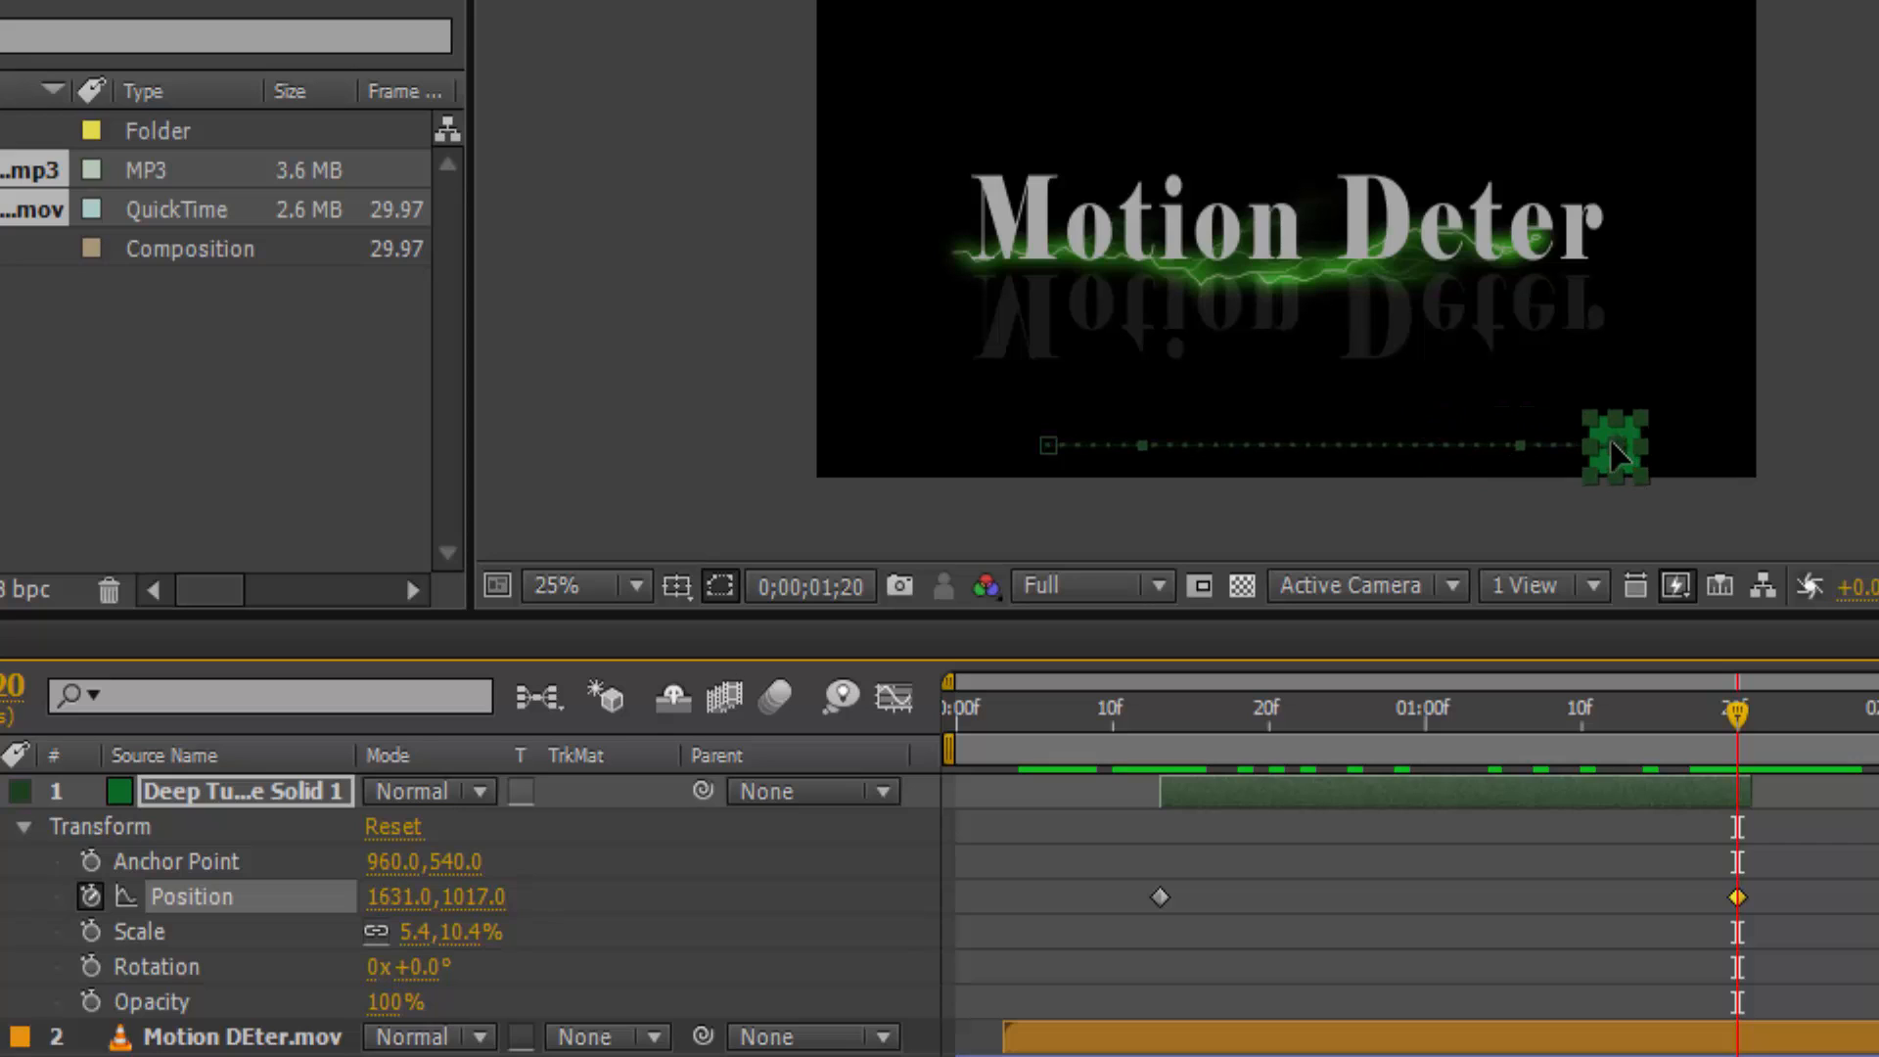
{"action": "left_click", "coordinate": [1609, 438]}
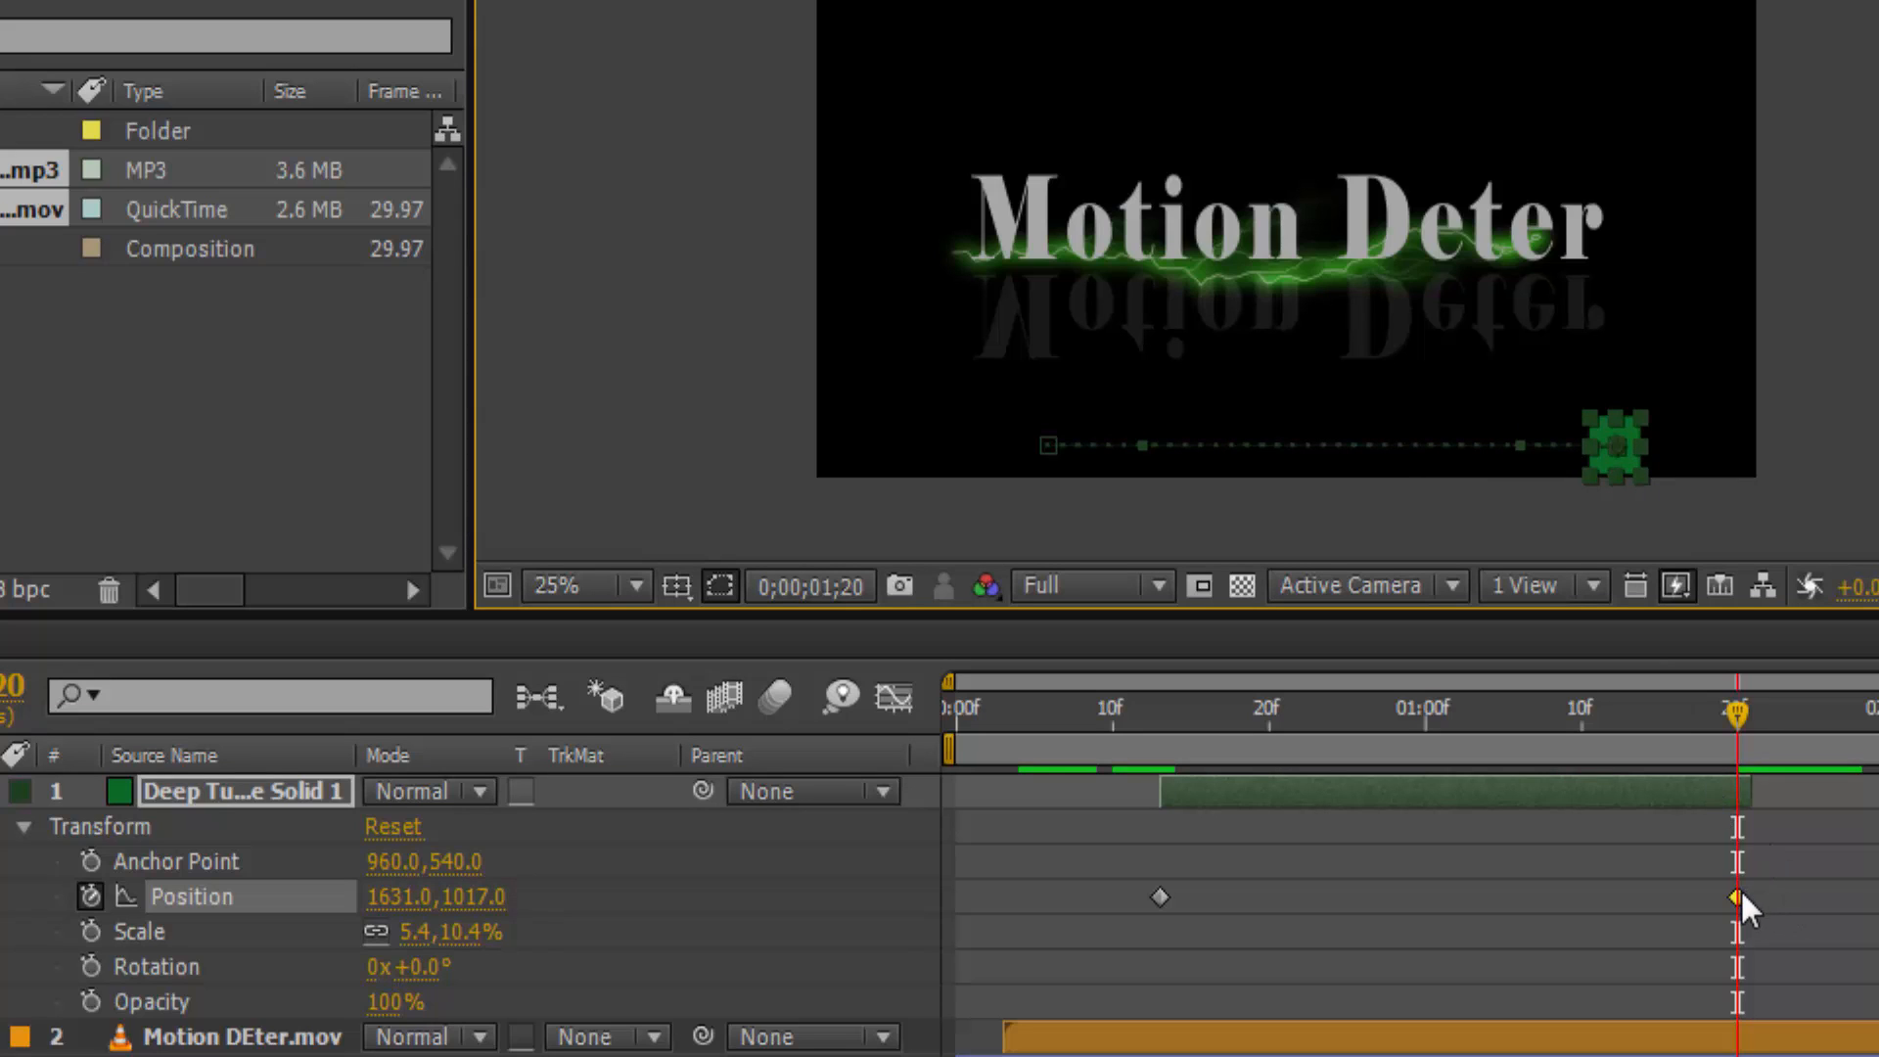
{"action": "left_click", "coordinate": [1741, 707]}
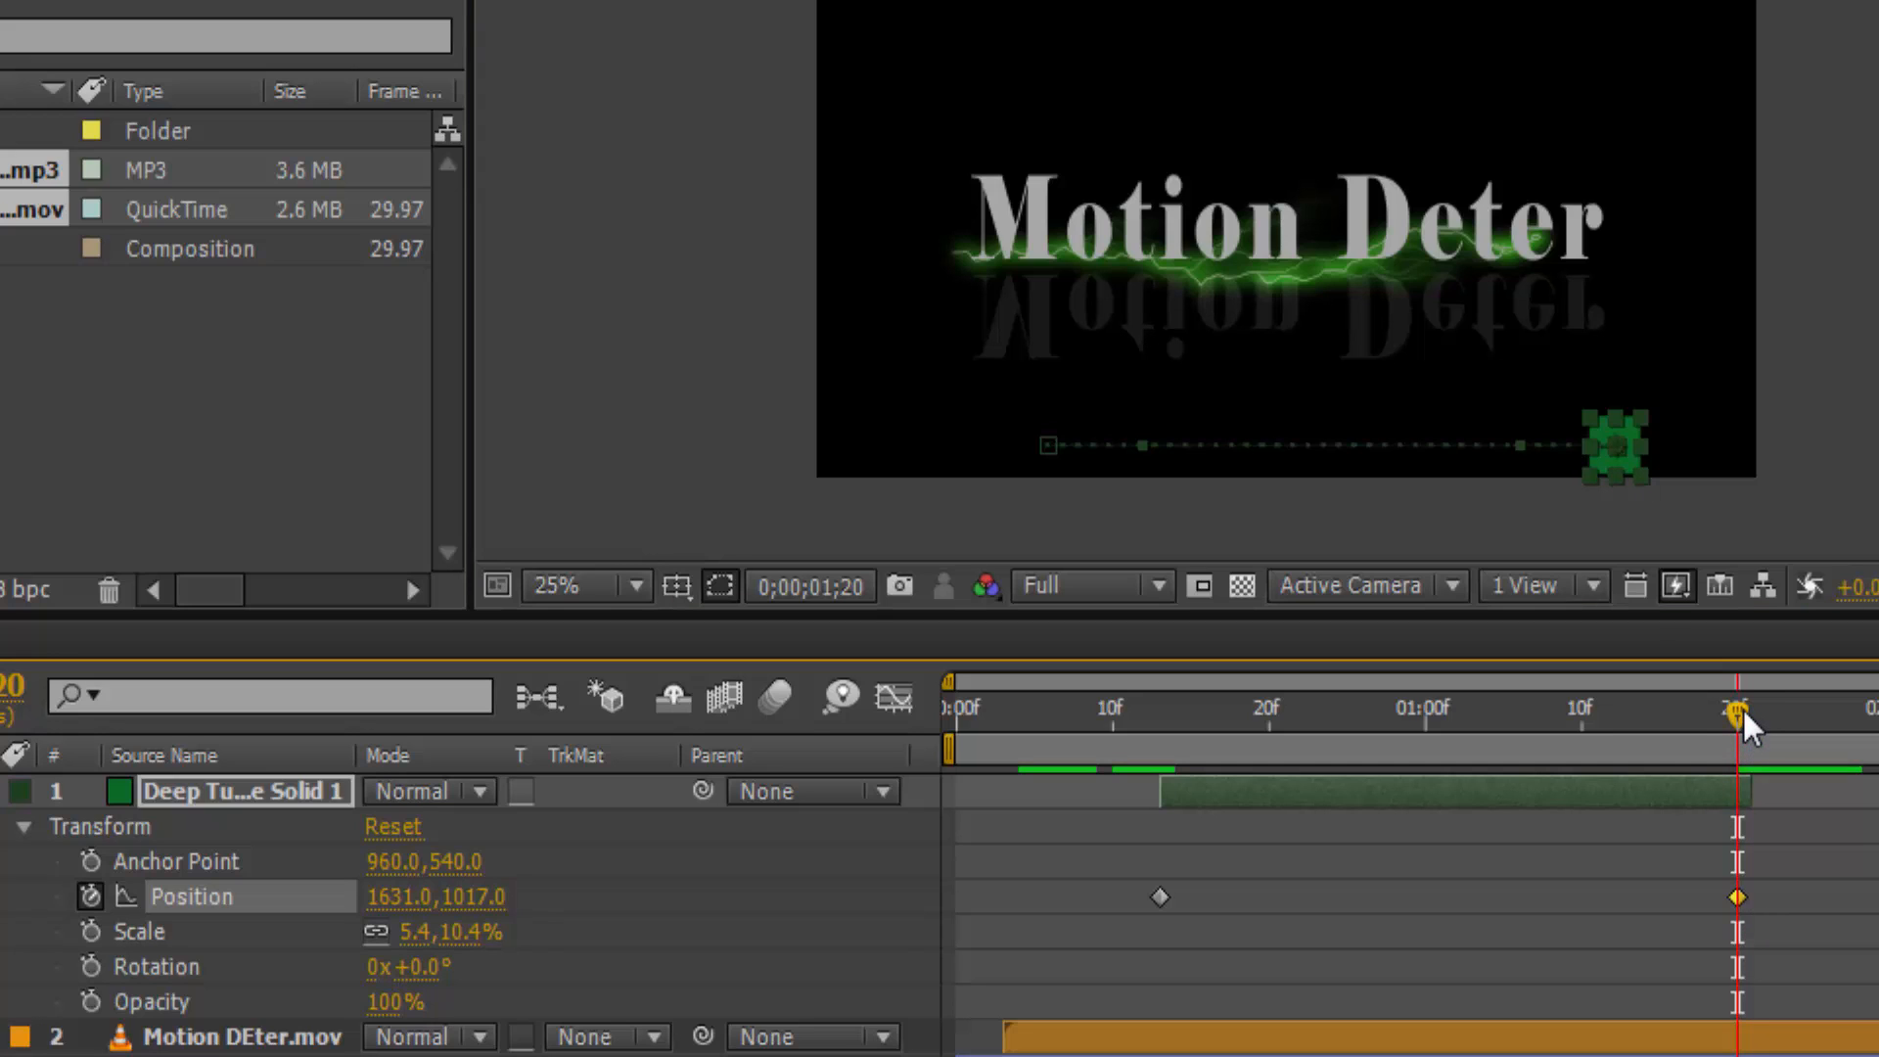
- Scrub the animation to compare the solid with the flying letters, and shift its second Position keyframe earlier to 0;00;01;17
{"action": "key", "text": "Home"}
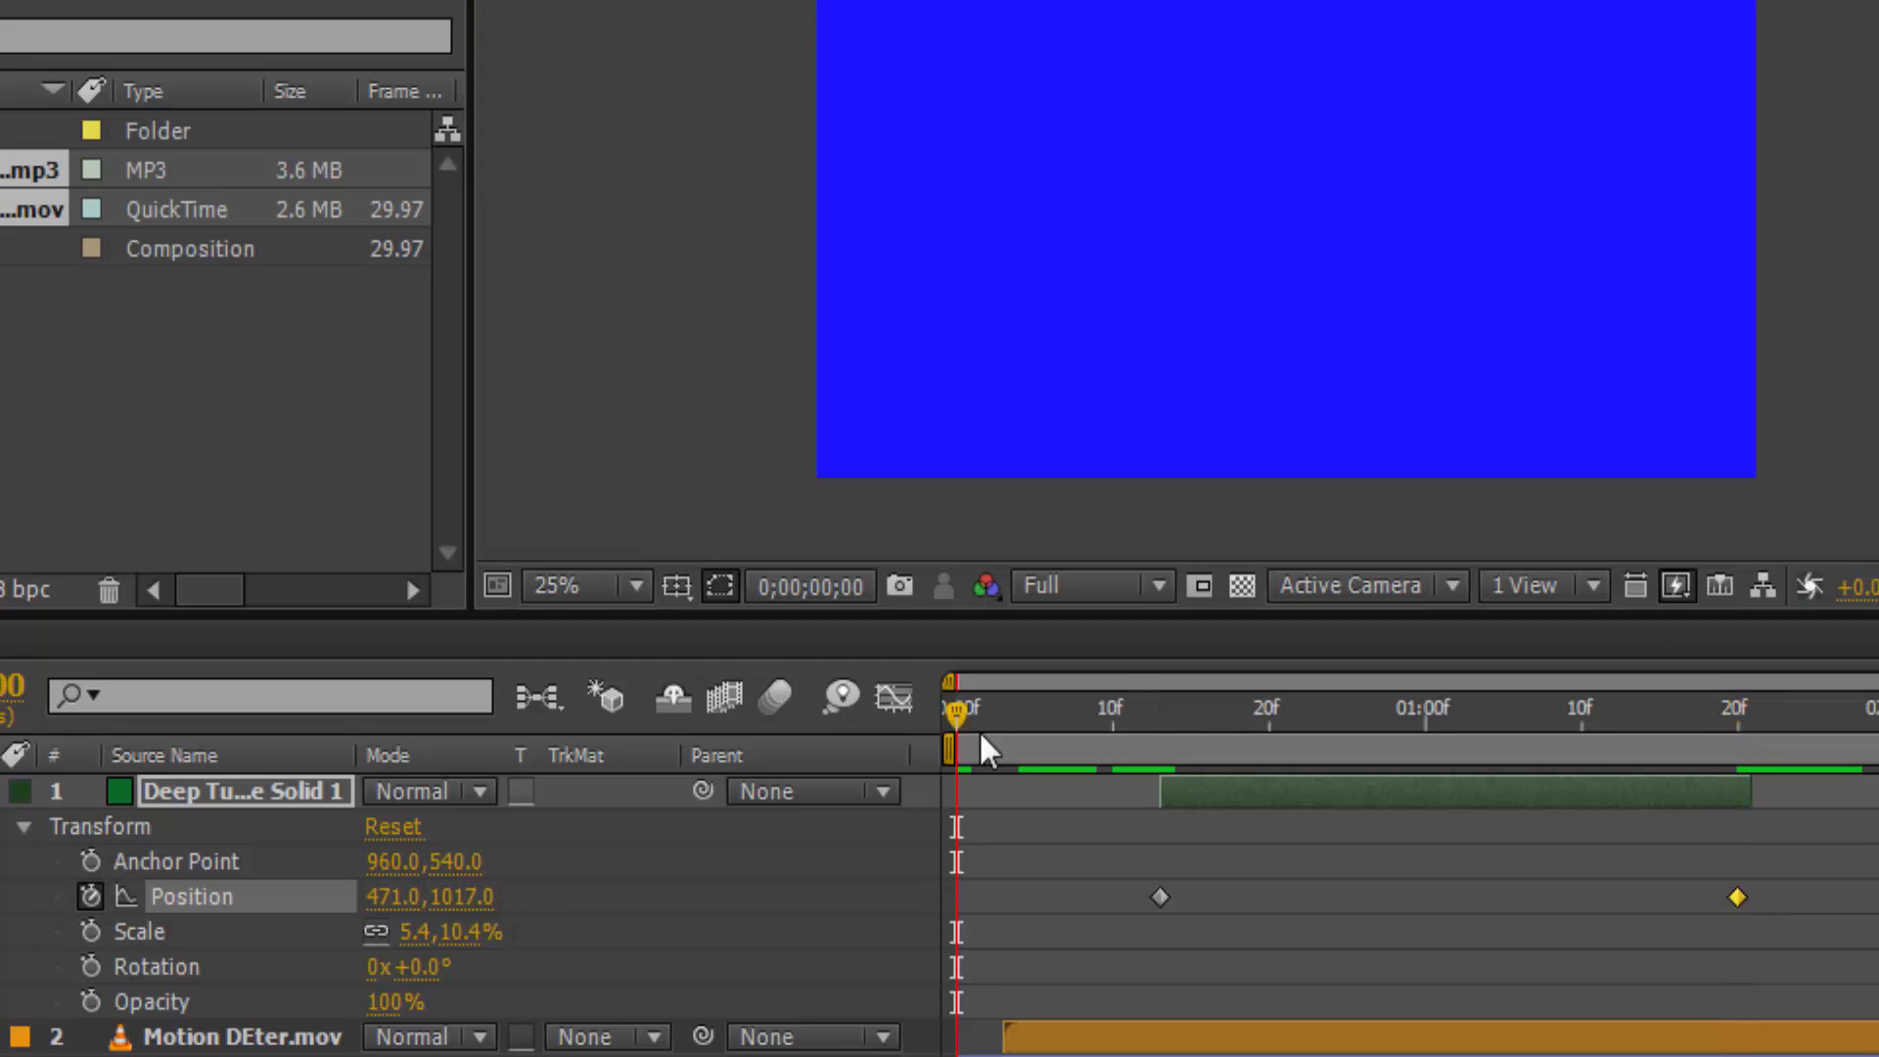
{"action": "left_click_drag", "start_coordinate": [954, 721], "coordinate": [1570, 775]}
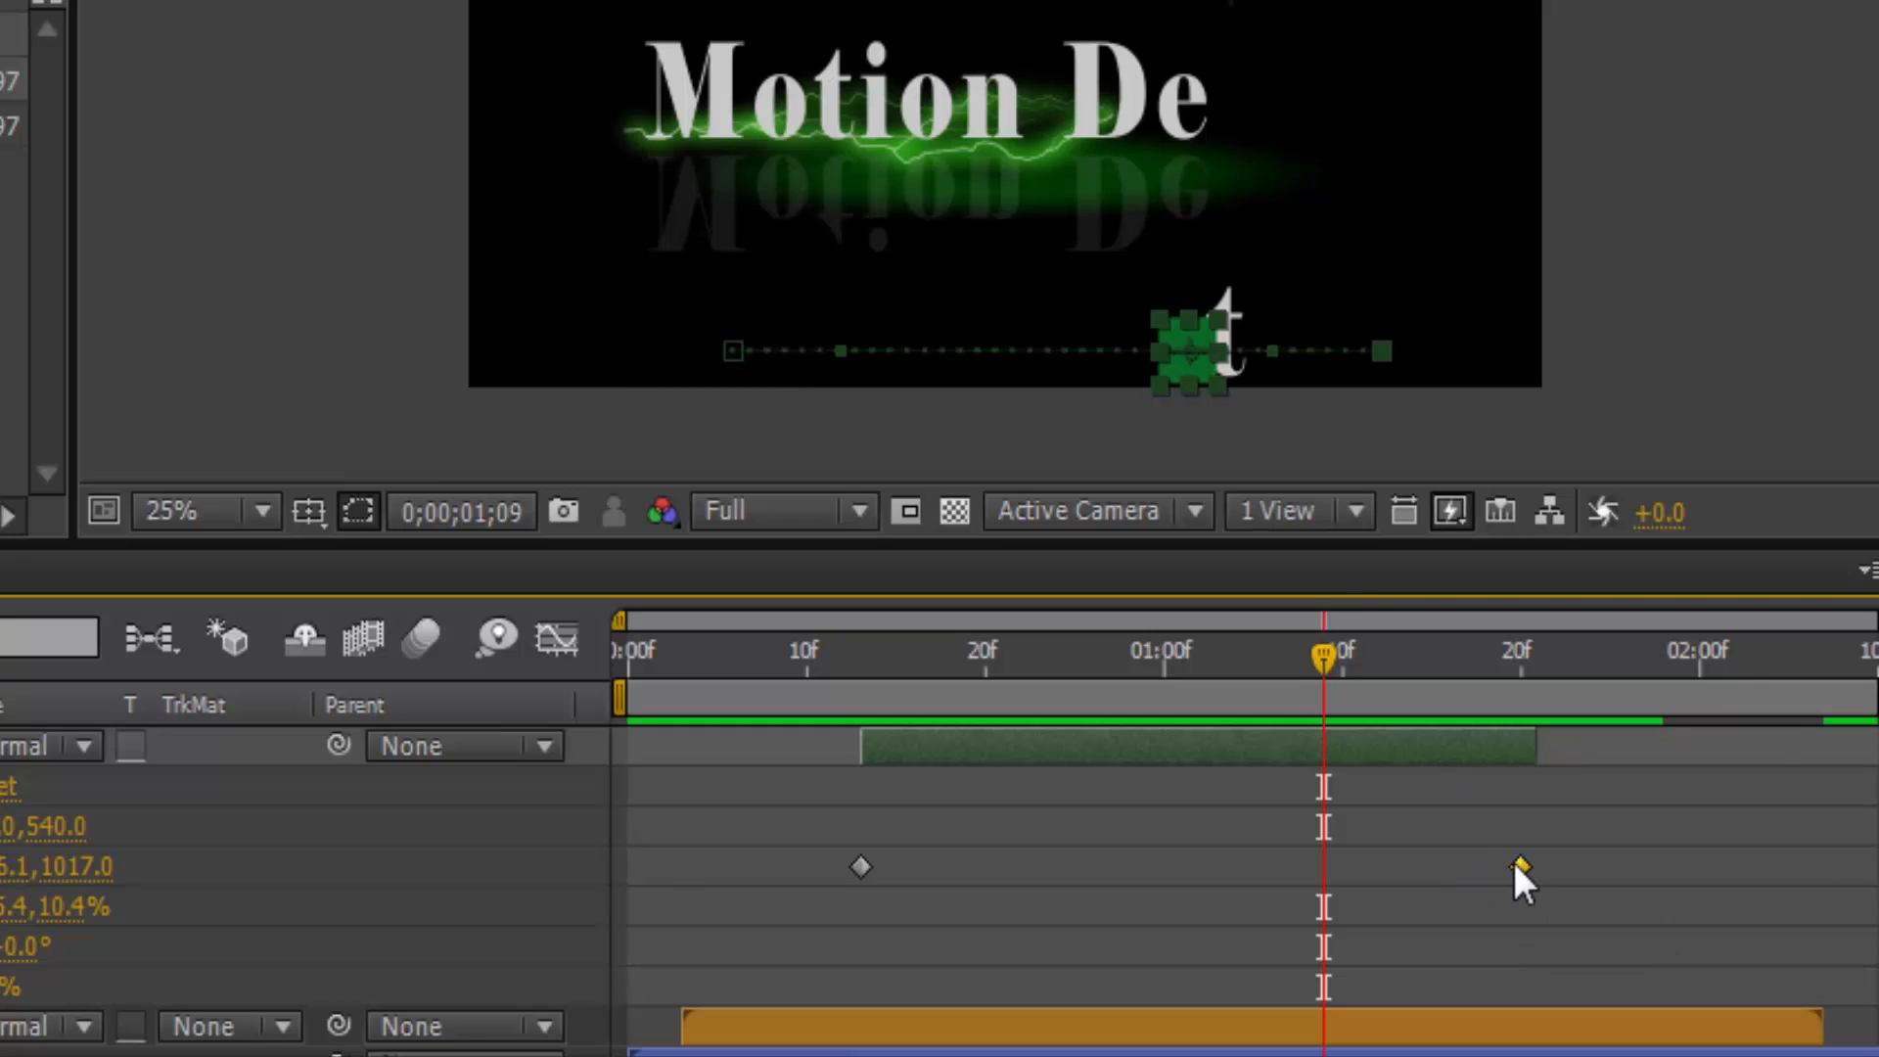
{"action": "left_click_drag", "start_coordinate": [1515, 864], "coordinate": [1496, 892]}
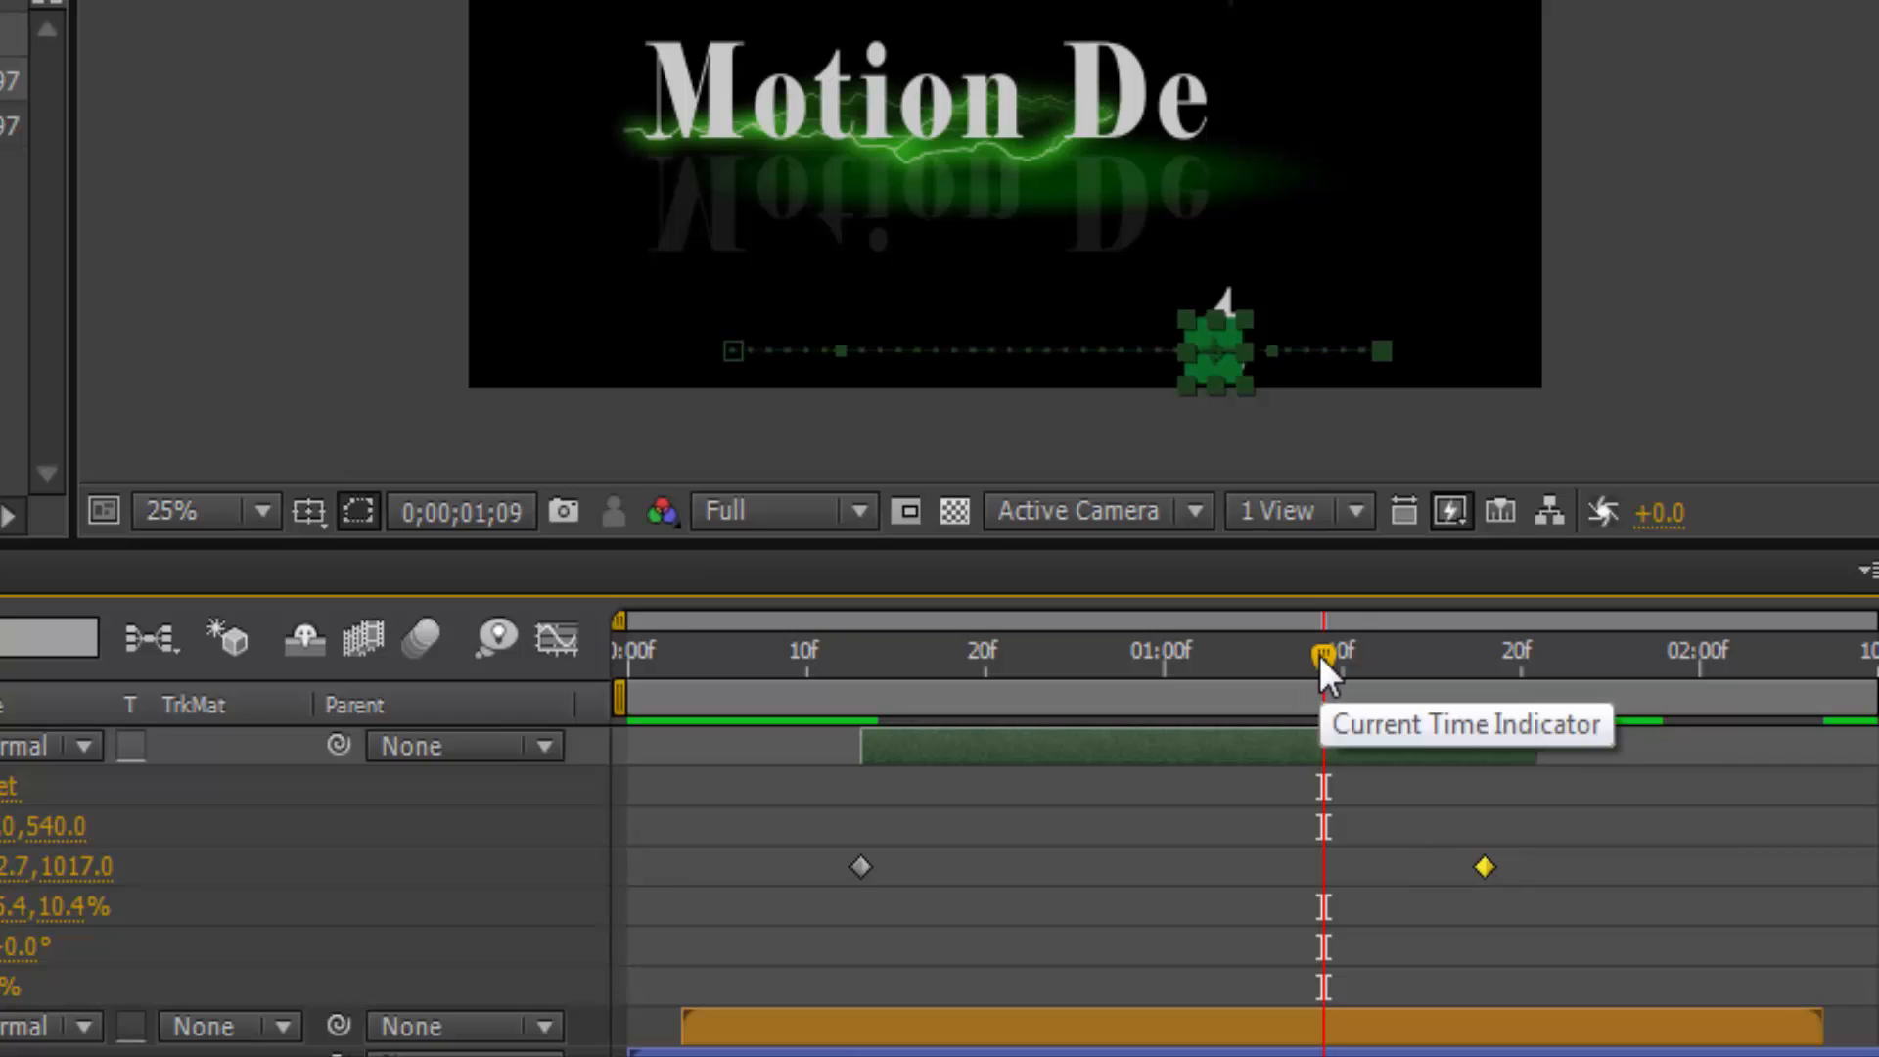
{"action": "left_click_drag", "start_coordinate": [1319, 654], "coordinate": [1309, 734]}
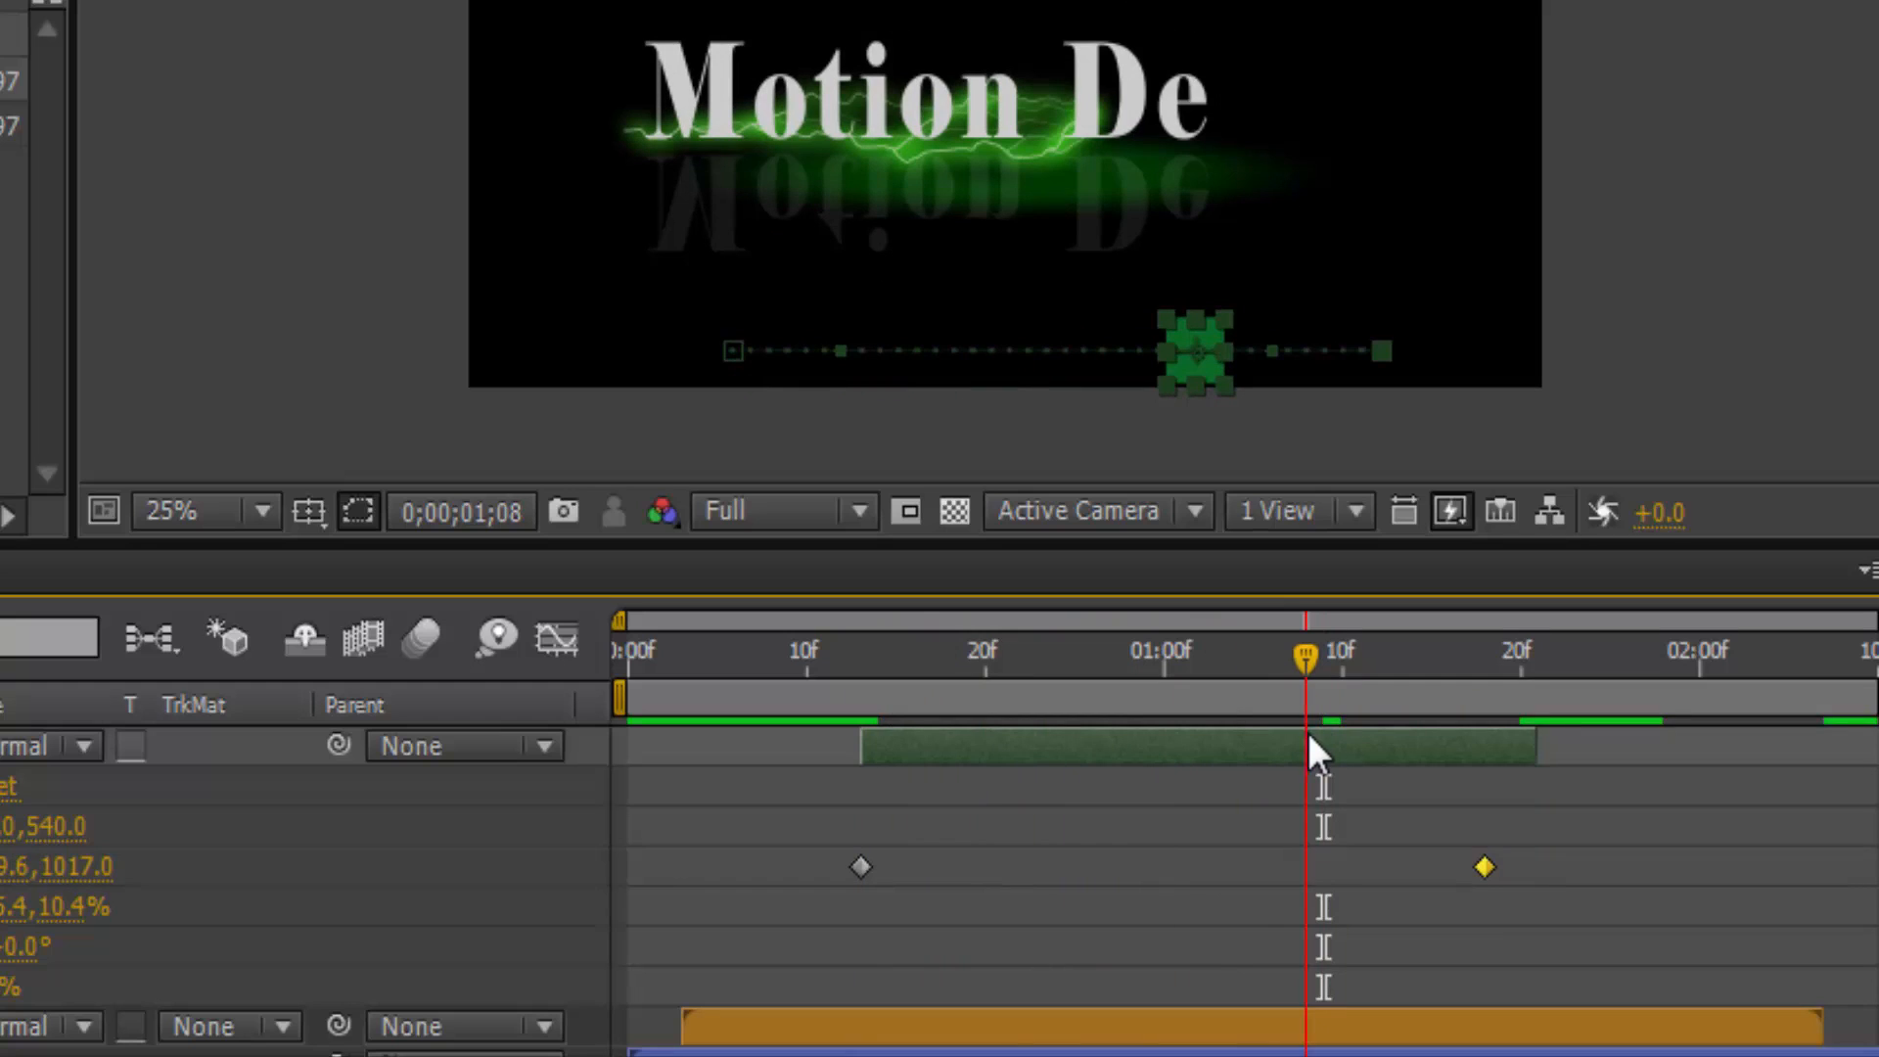
{"action": "left_click_drag", "start_coordinate": [1482, 865], "coordinate": [1471, 865]}
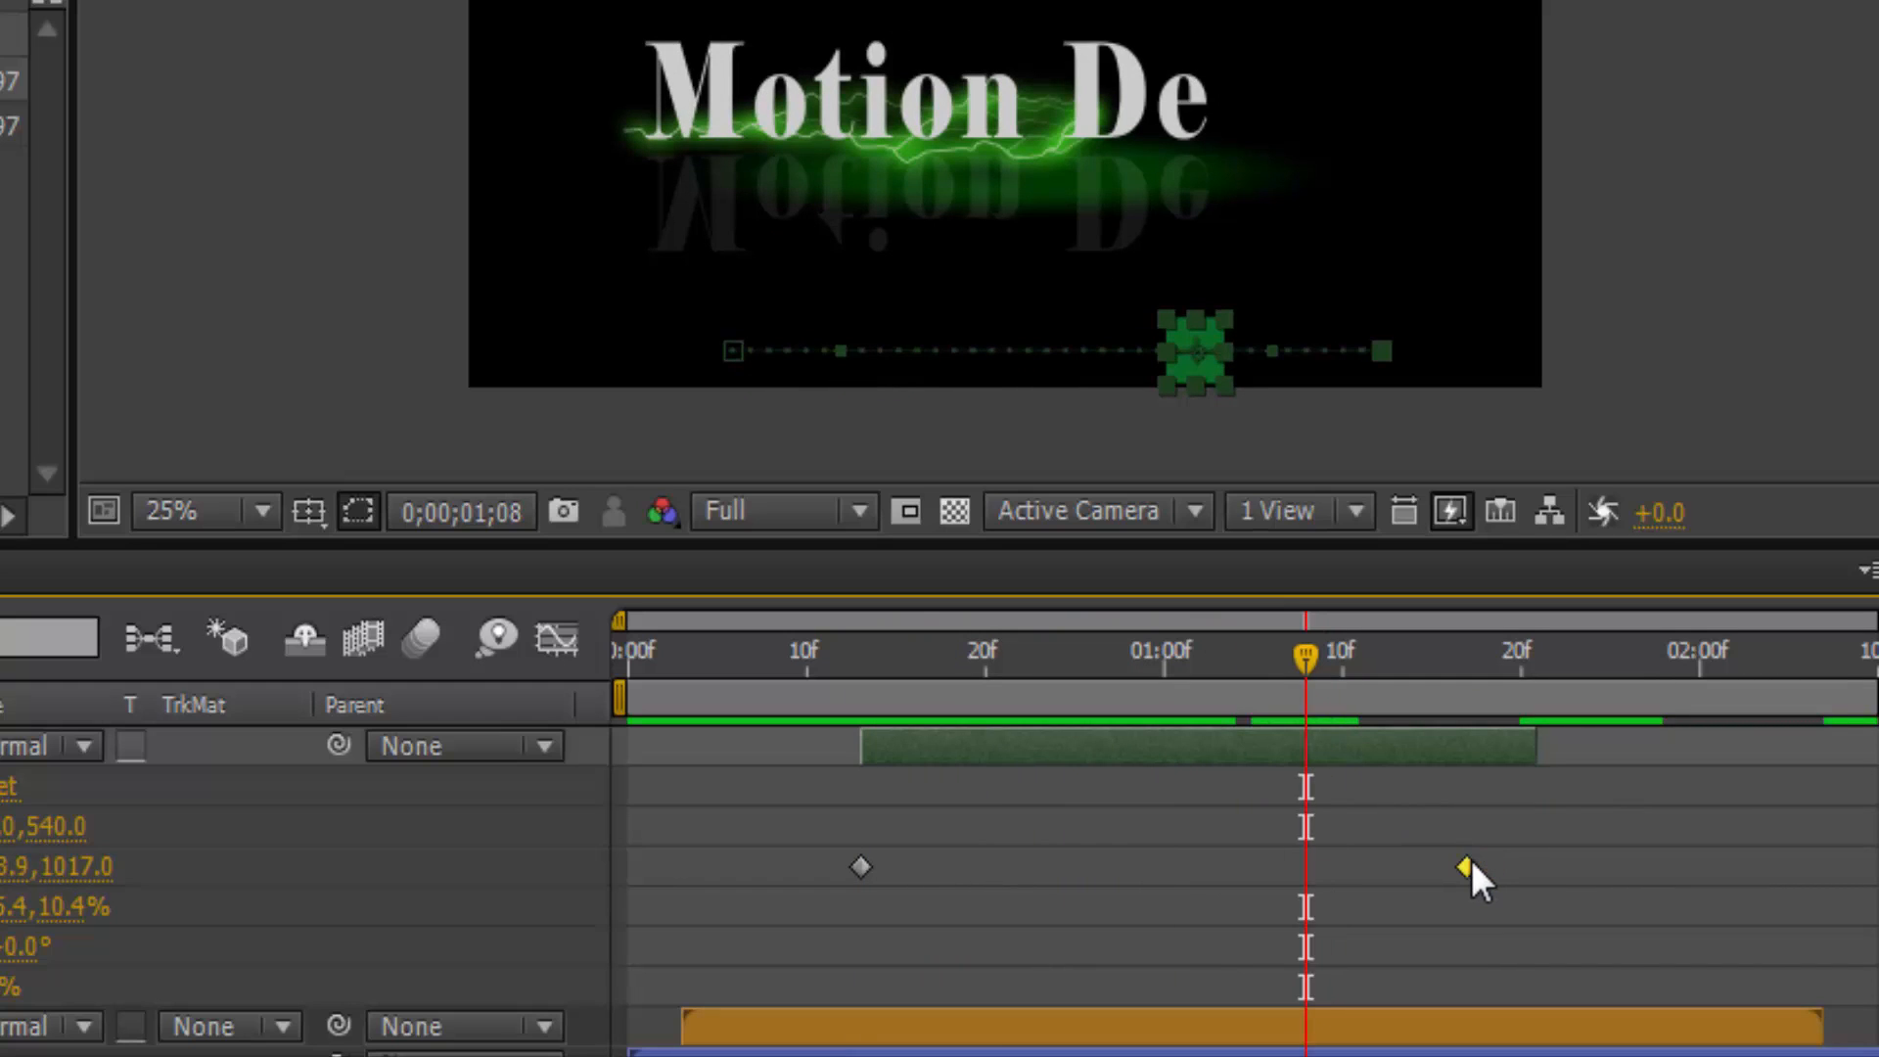
{"action": "left_click_drag", "start_coordinate": [1310, 667], "coordinate": [919, 780]}
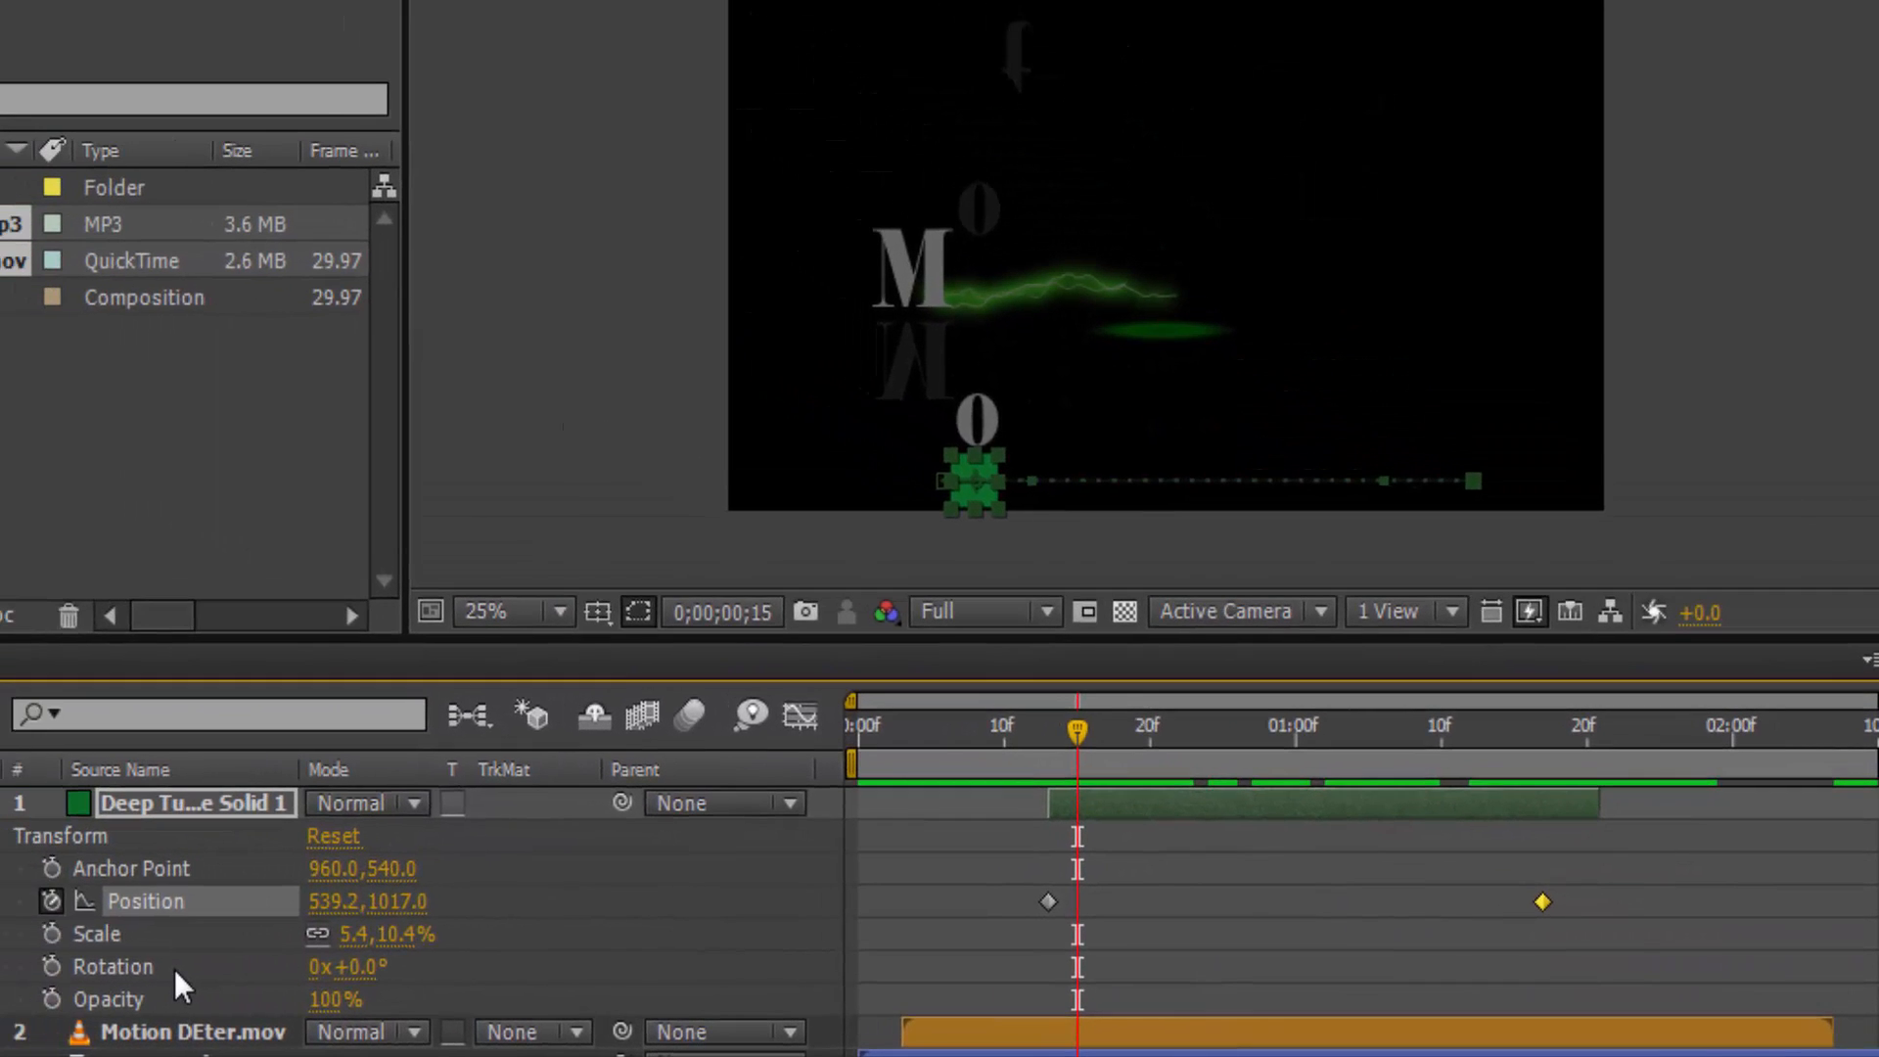
- Deselect the green solid and collapse its Transform properties and layer outline
{"action": "scroll", "coordinate": [296, 892], "scroll_direction": "down", "scroll_amount": 1}
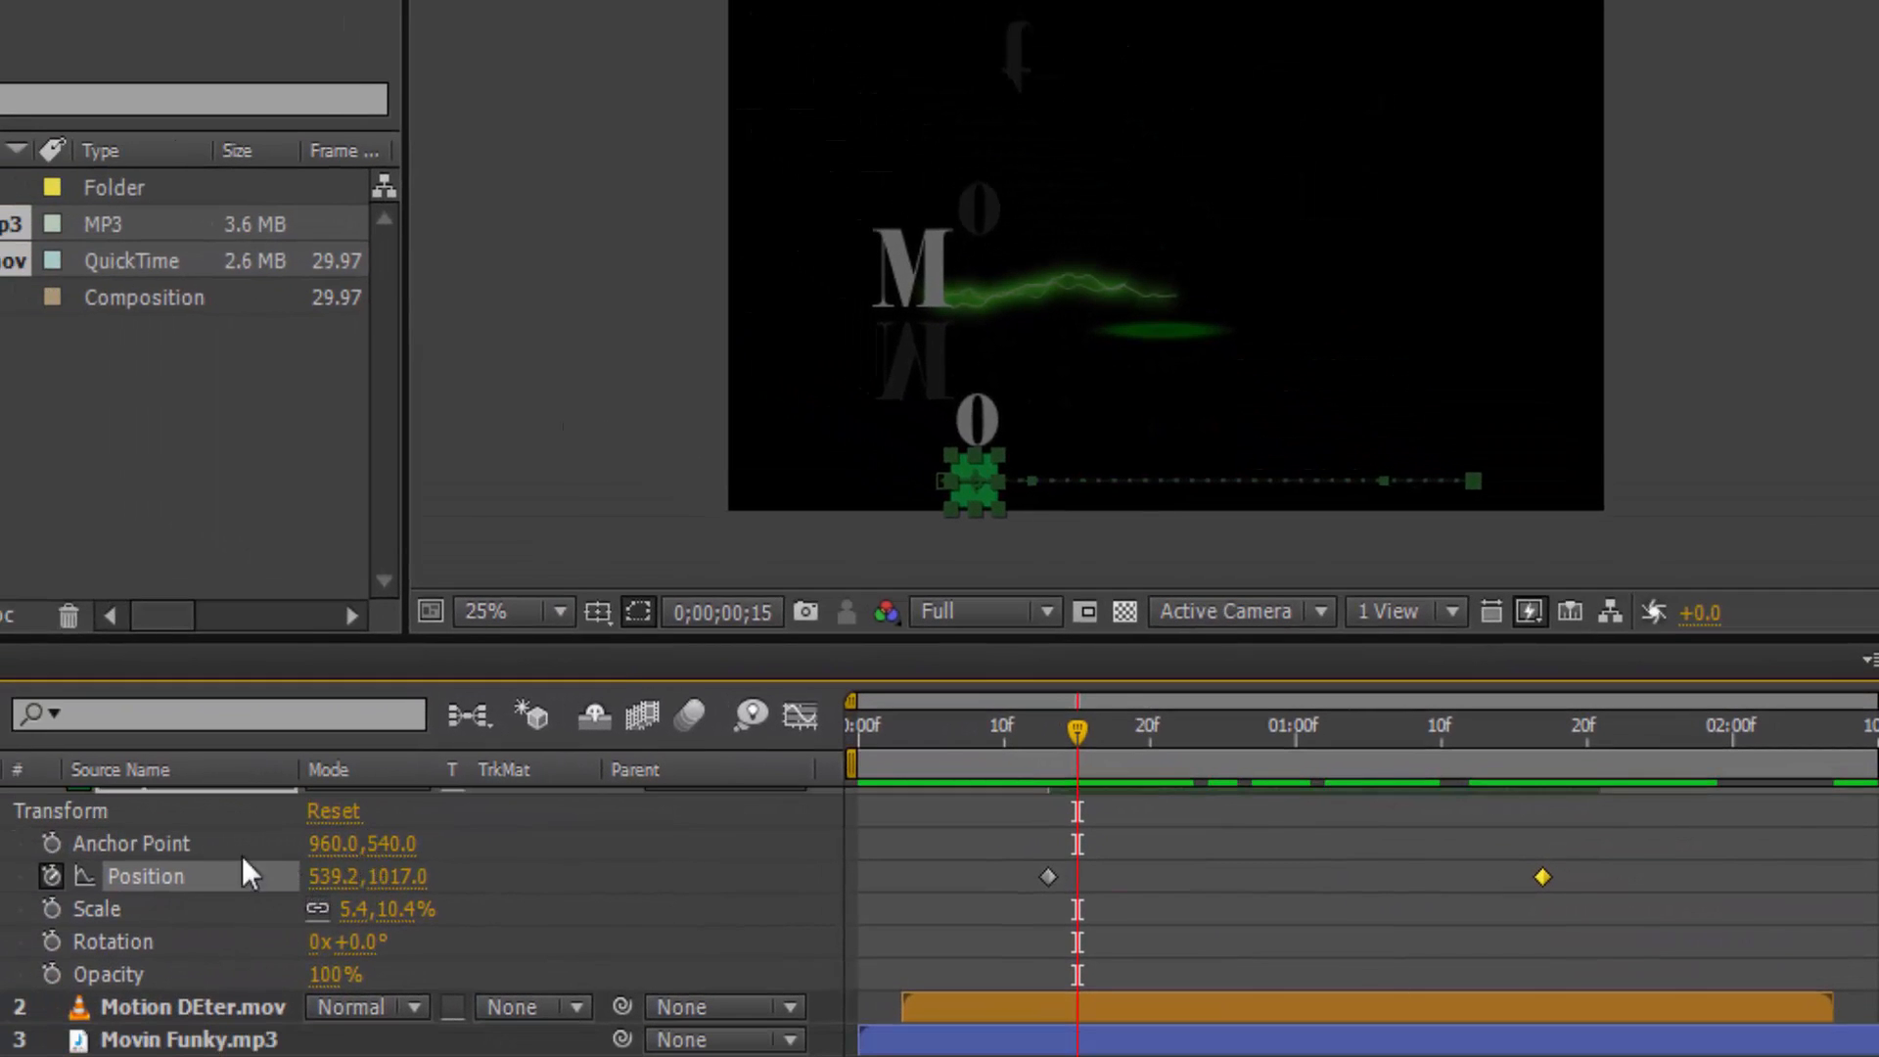
{"action": "scroll", "coordinate": [364, 871], "scroll_direction": "up", "scroll_amount": 1}
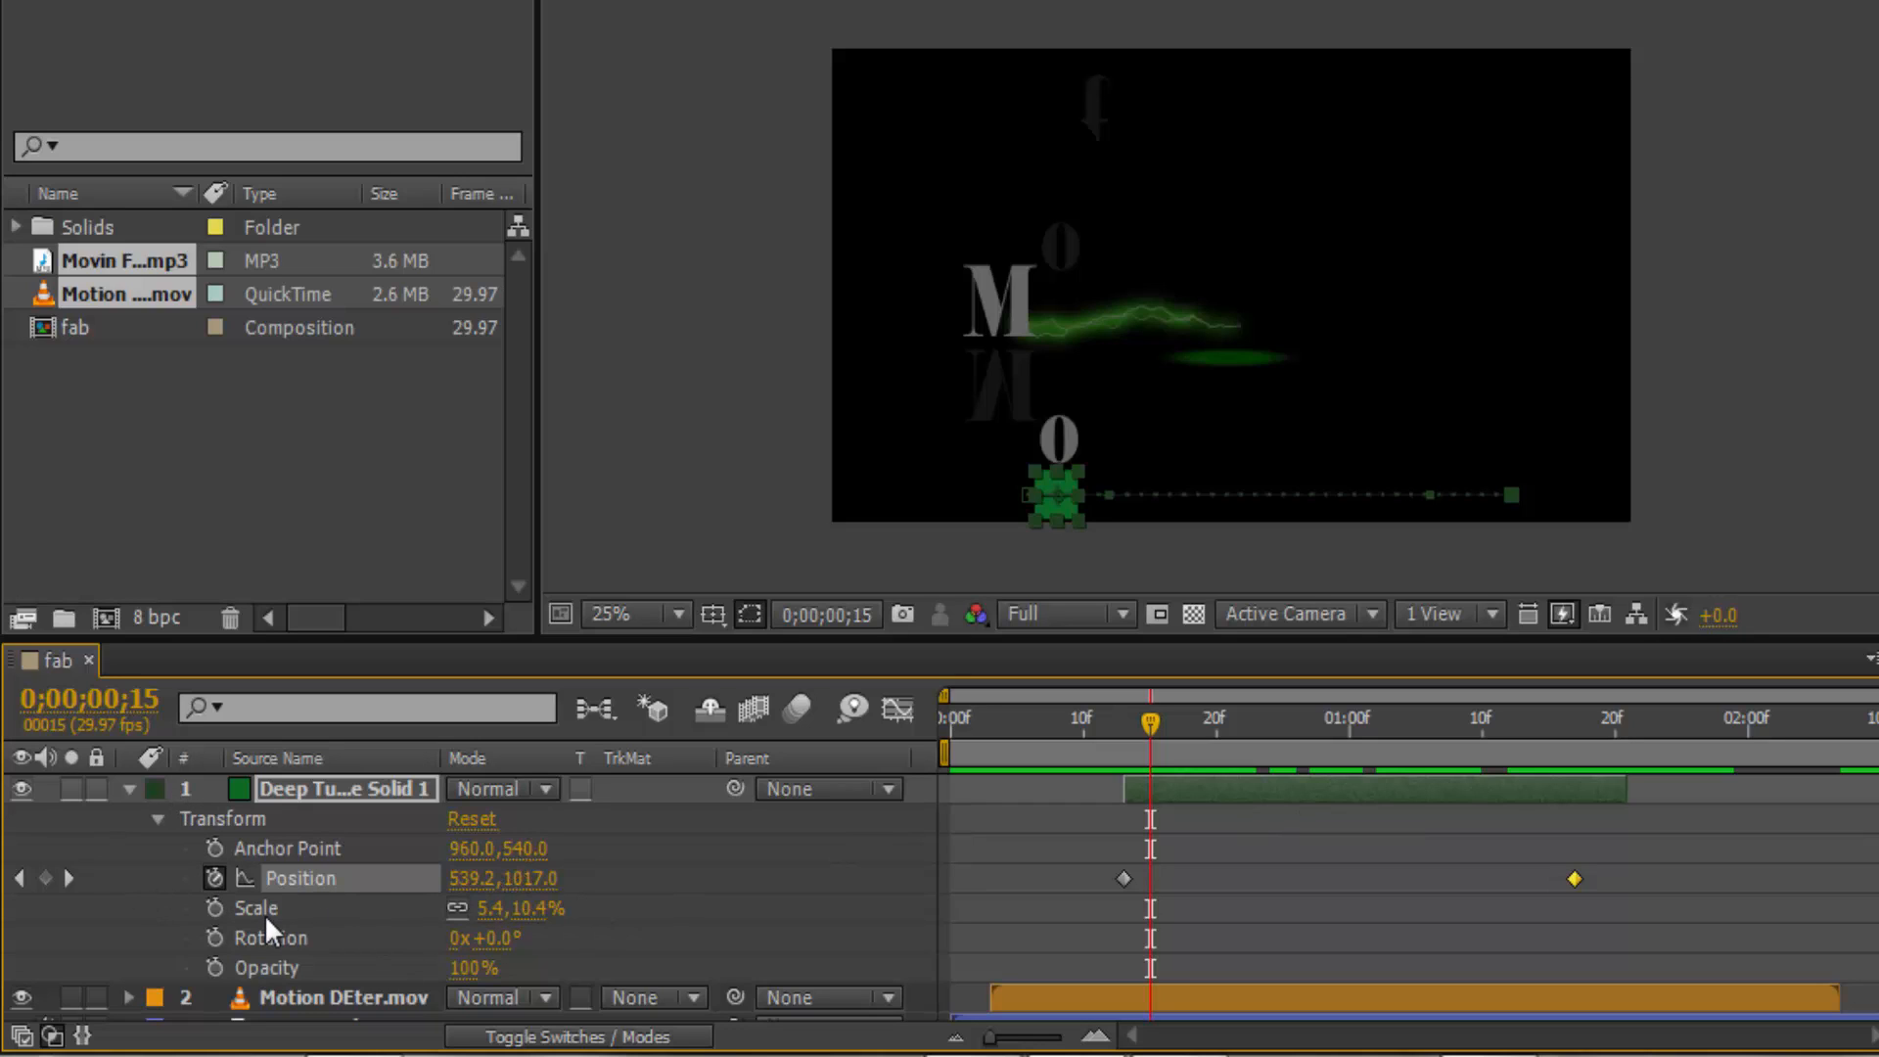
{"action": "left_click", "coordinate": [145, 812]}
{"action": "left_click", "coordinate": [159, 814]}
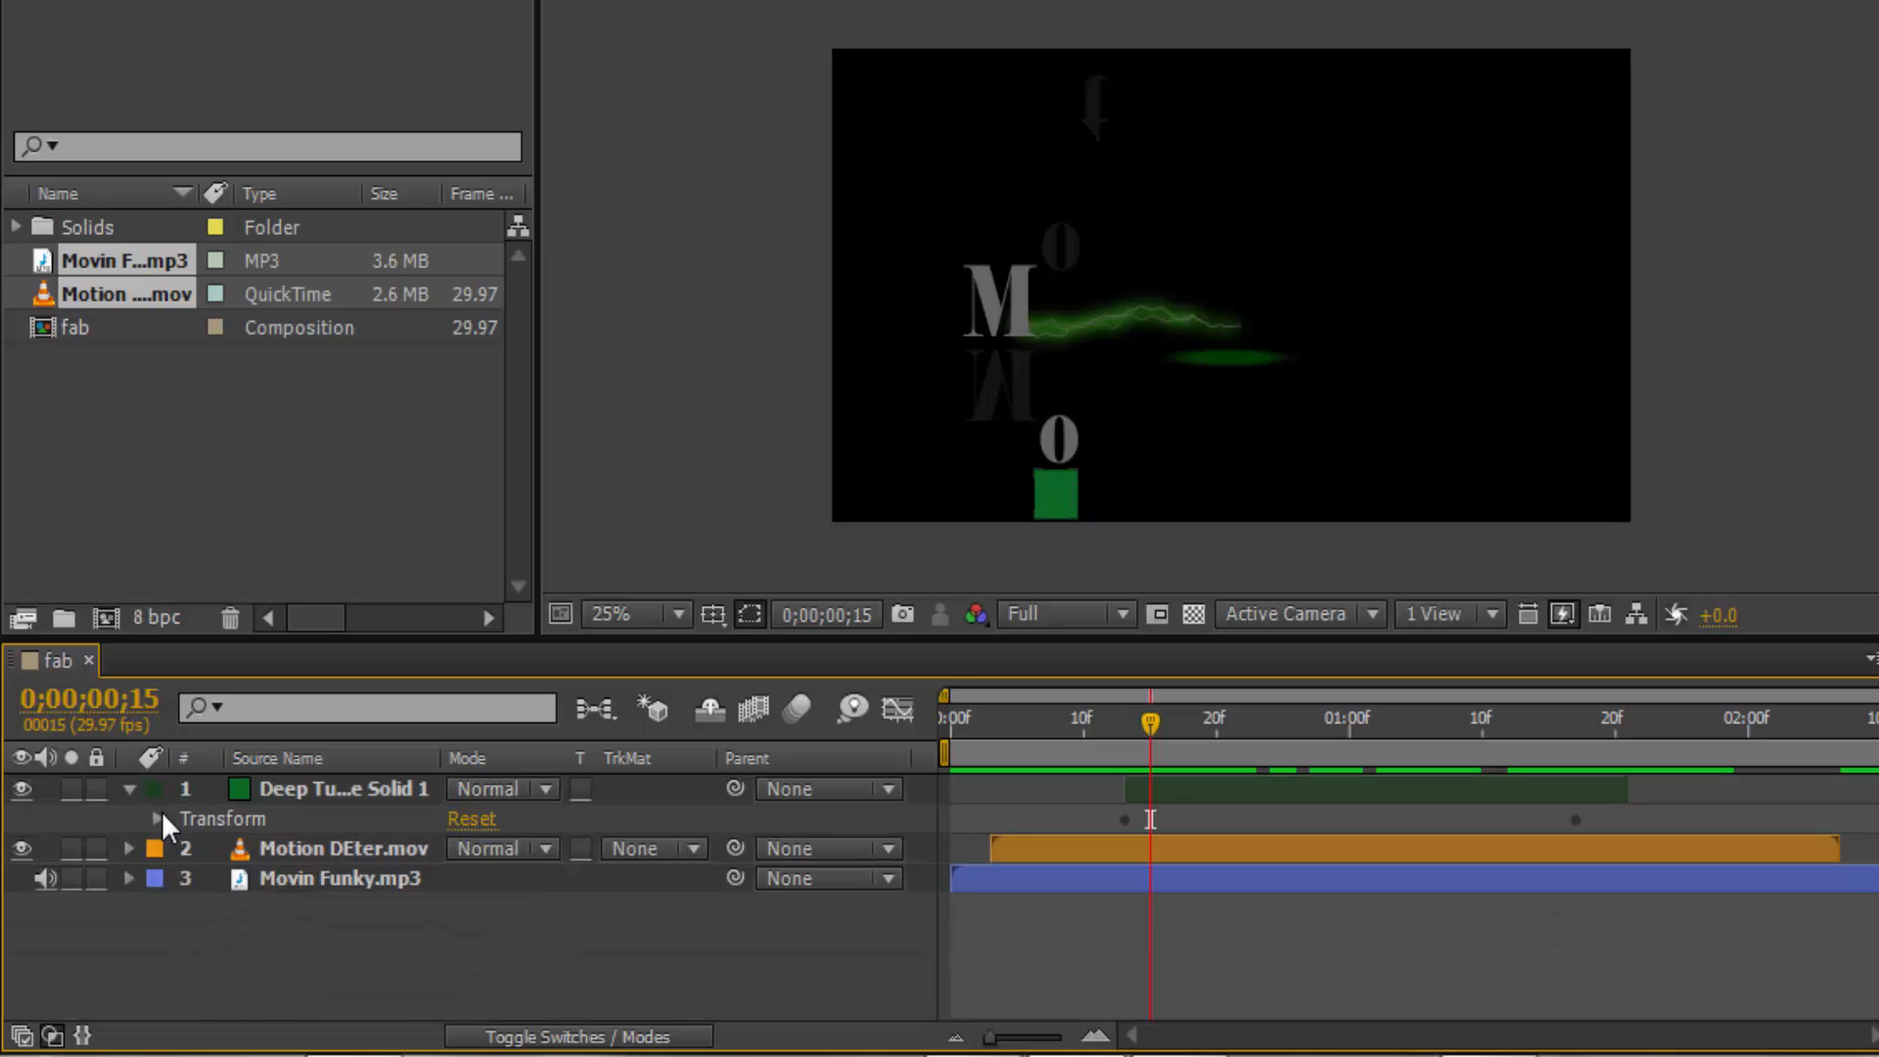
{"action": "left_click", "coordinate": [127, 788]}
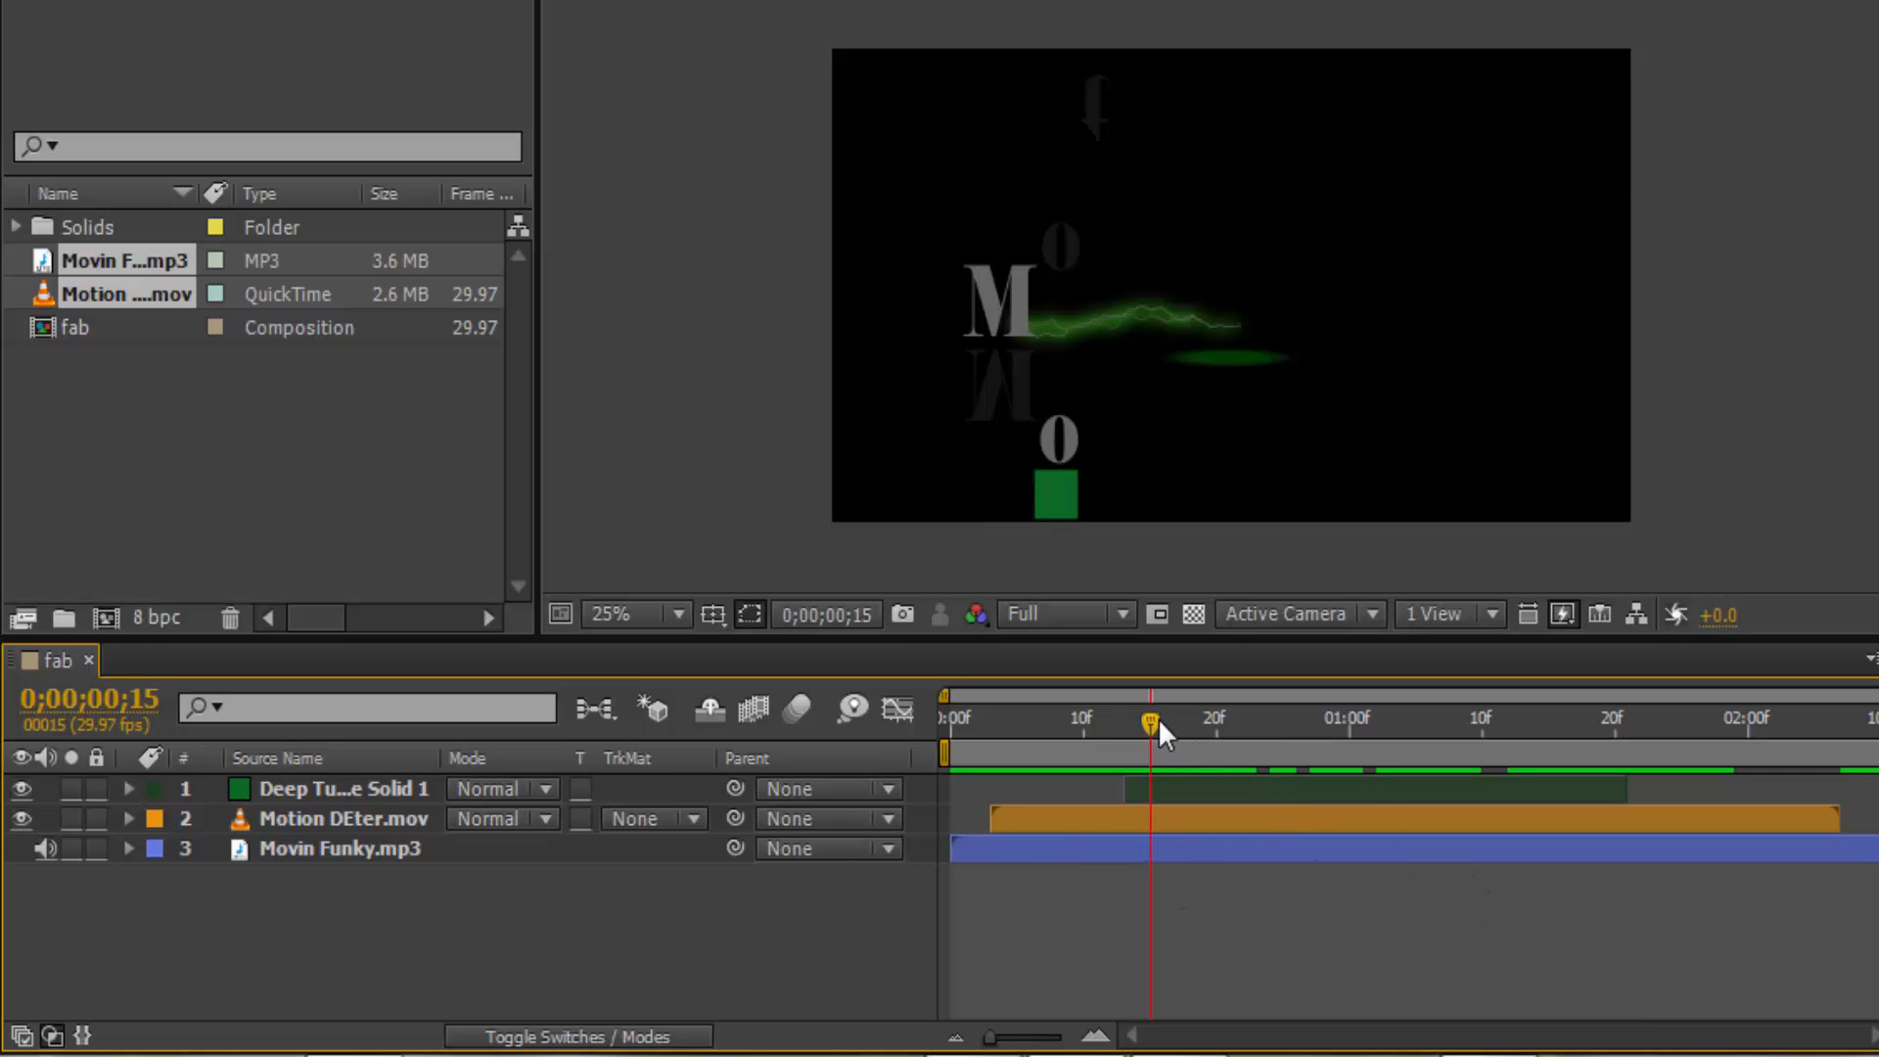
- Return the current time to 0;00;00;00 and play a RAM preview of the composition
{"action": "left_click_drag", "start_coordinate": [1151, 718], "coordinate": [996, 767]}
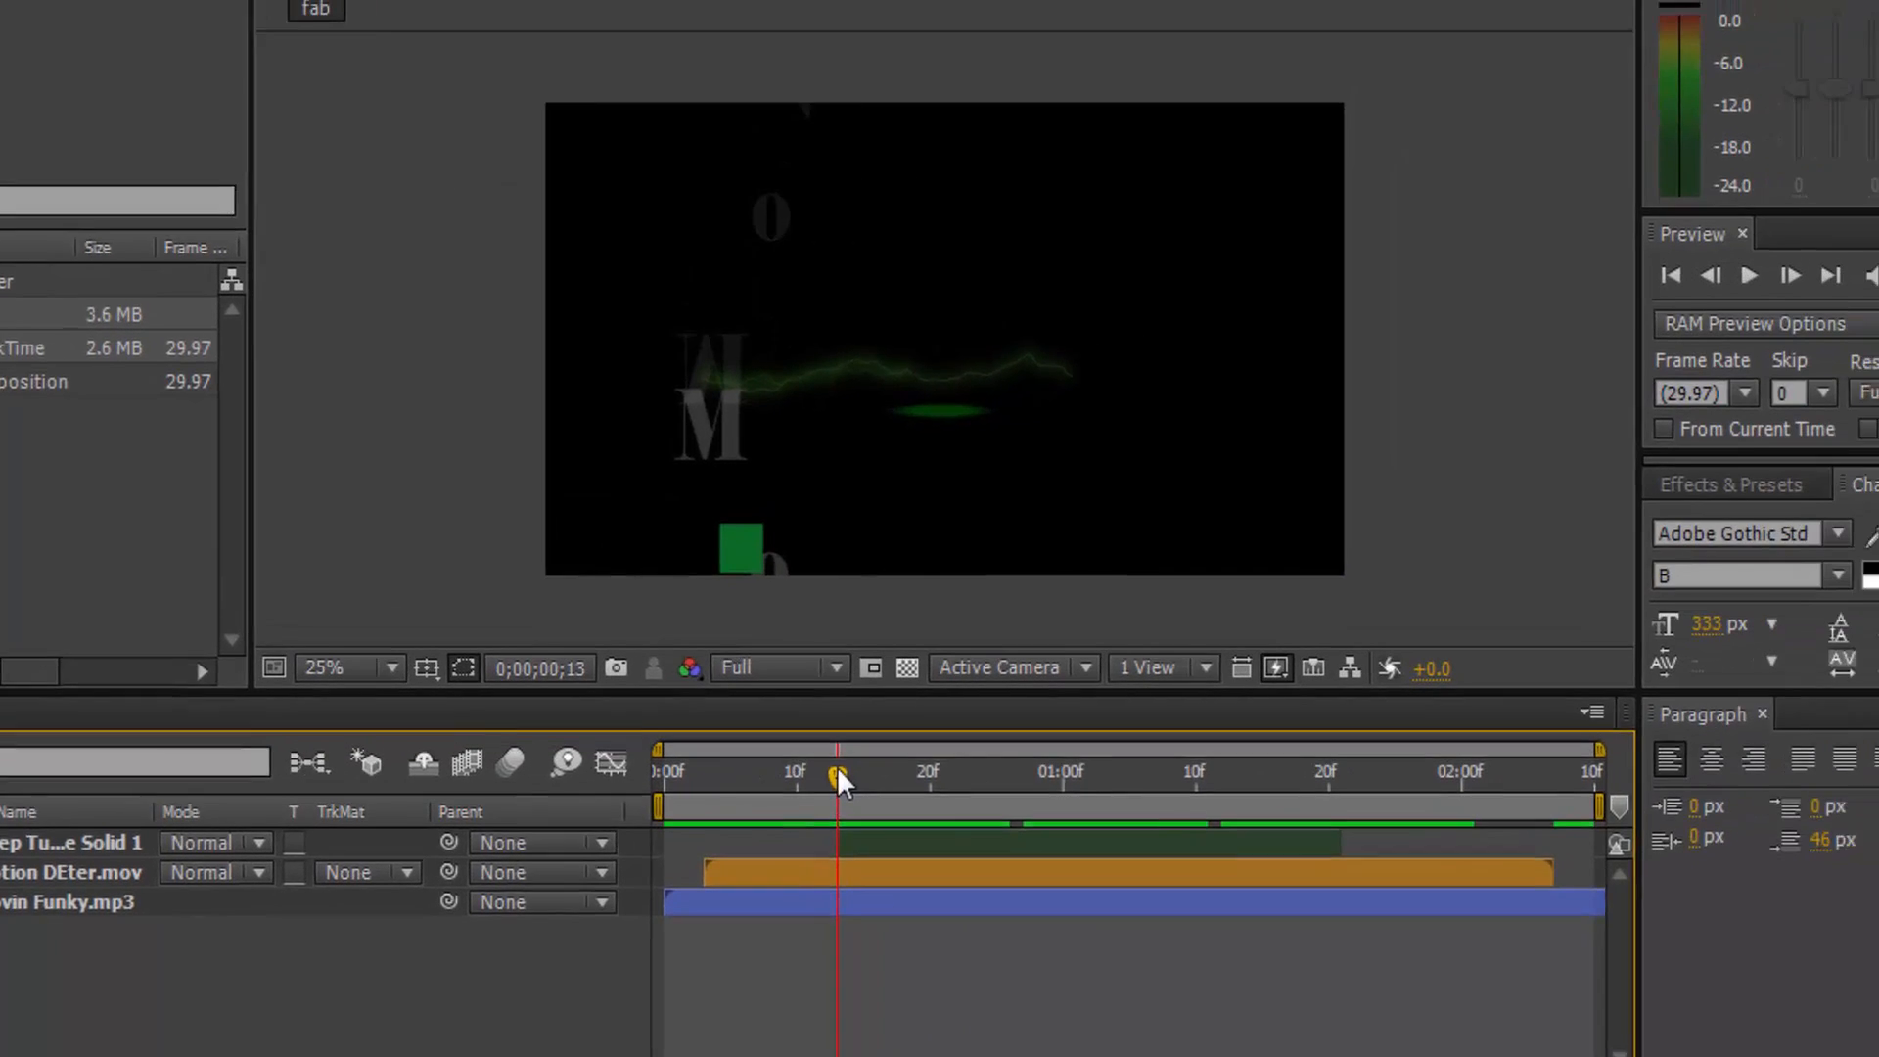
{"action": "left_click_drag", "start_coordinate": [1123, 710], "coordinate": [877, 723]}
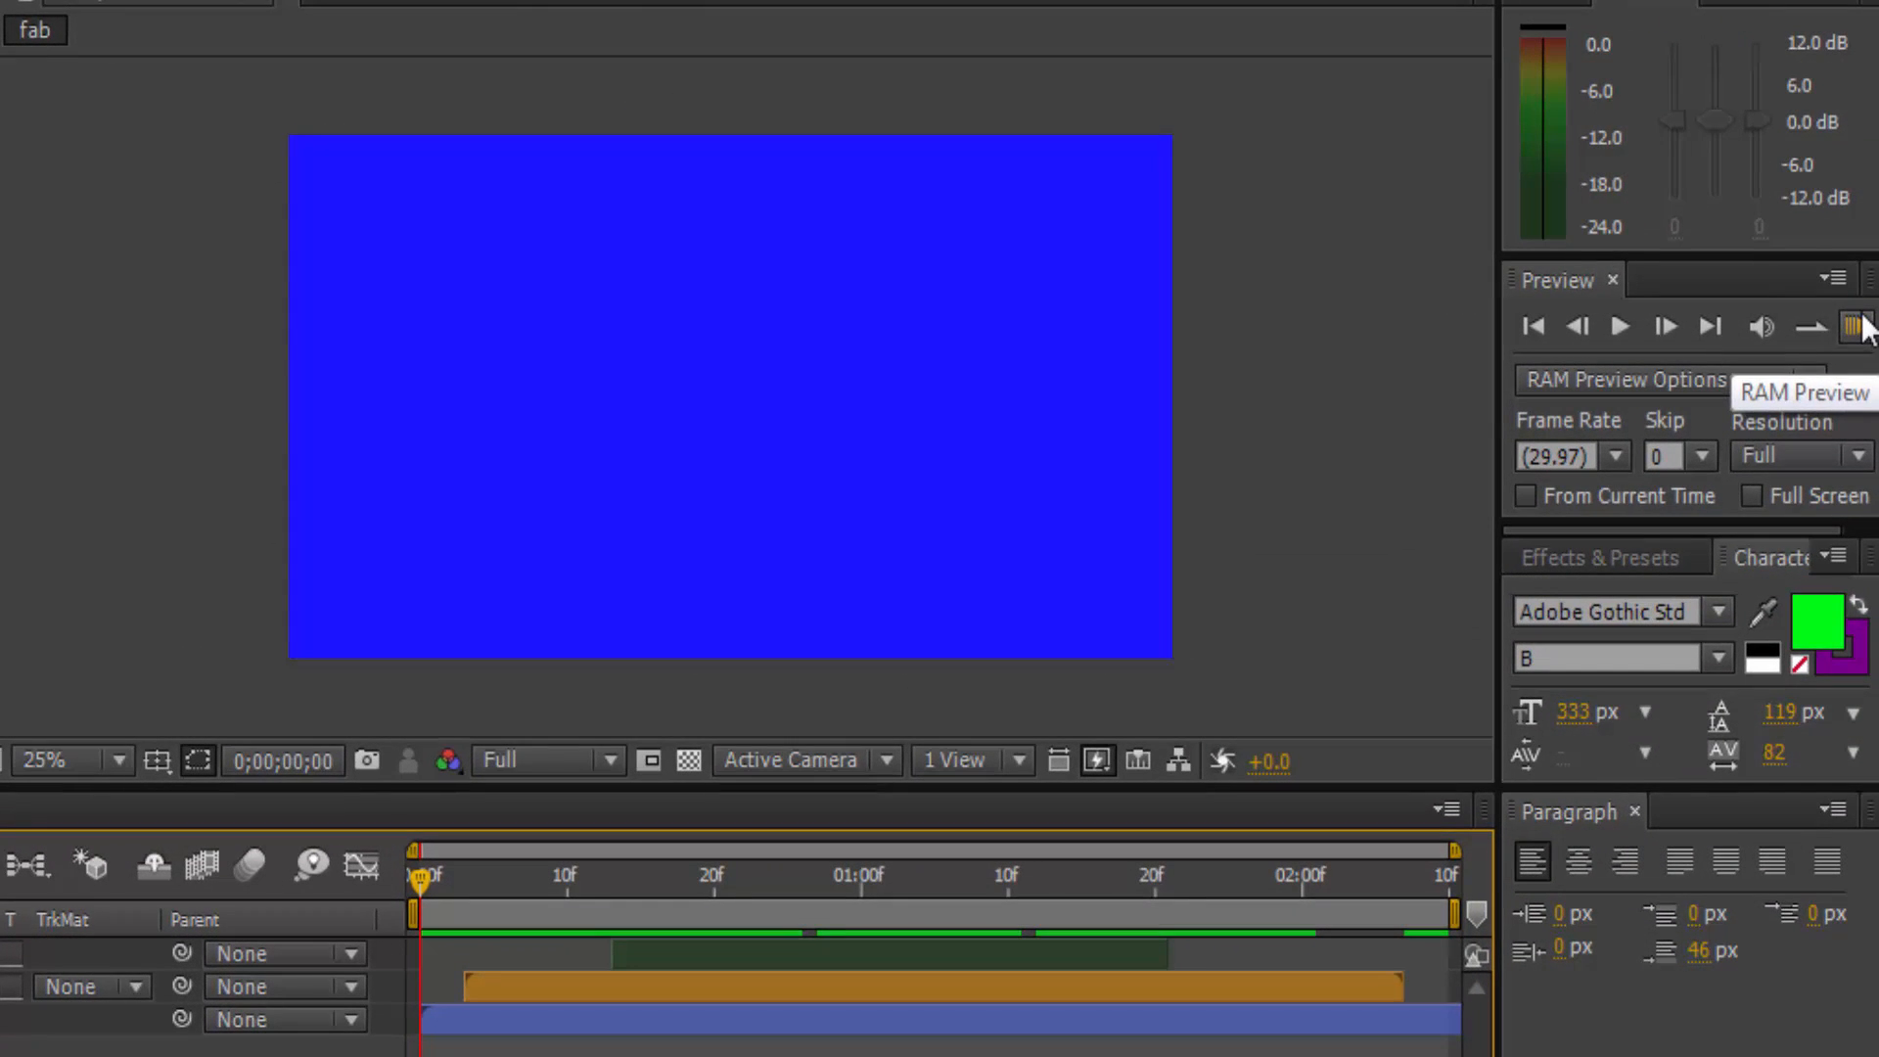
{"action": "left_click", "coordinate": [1860, 296]}
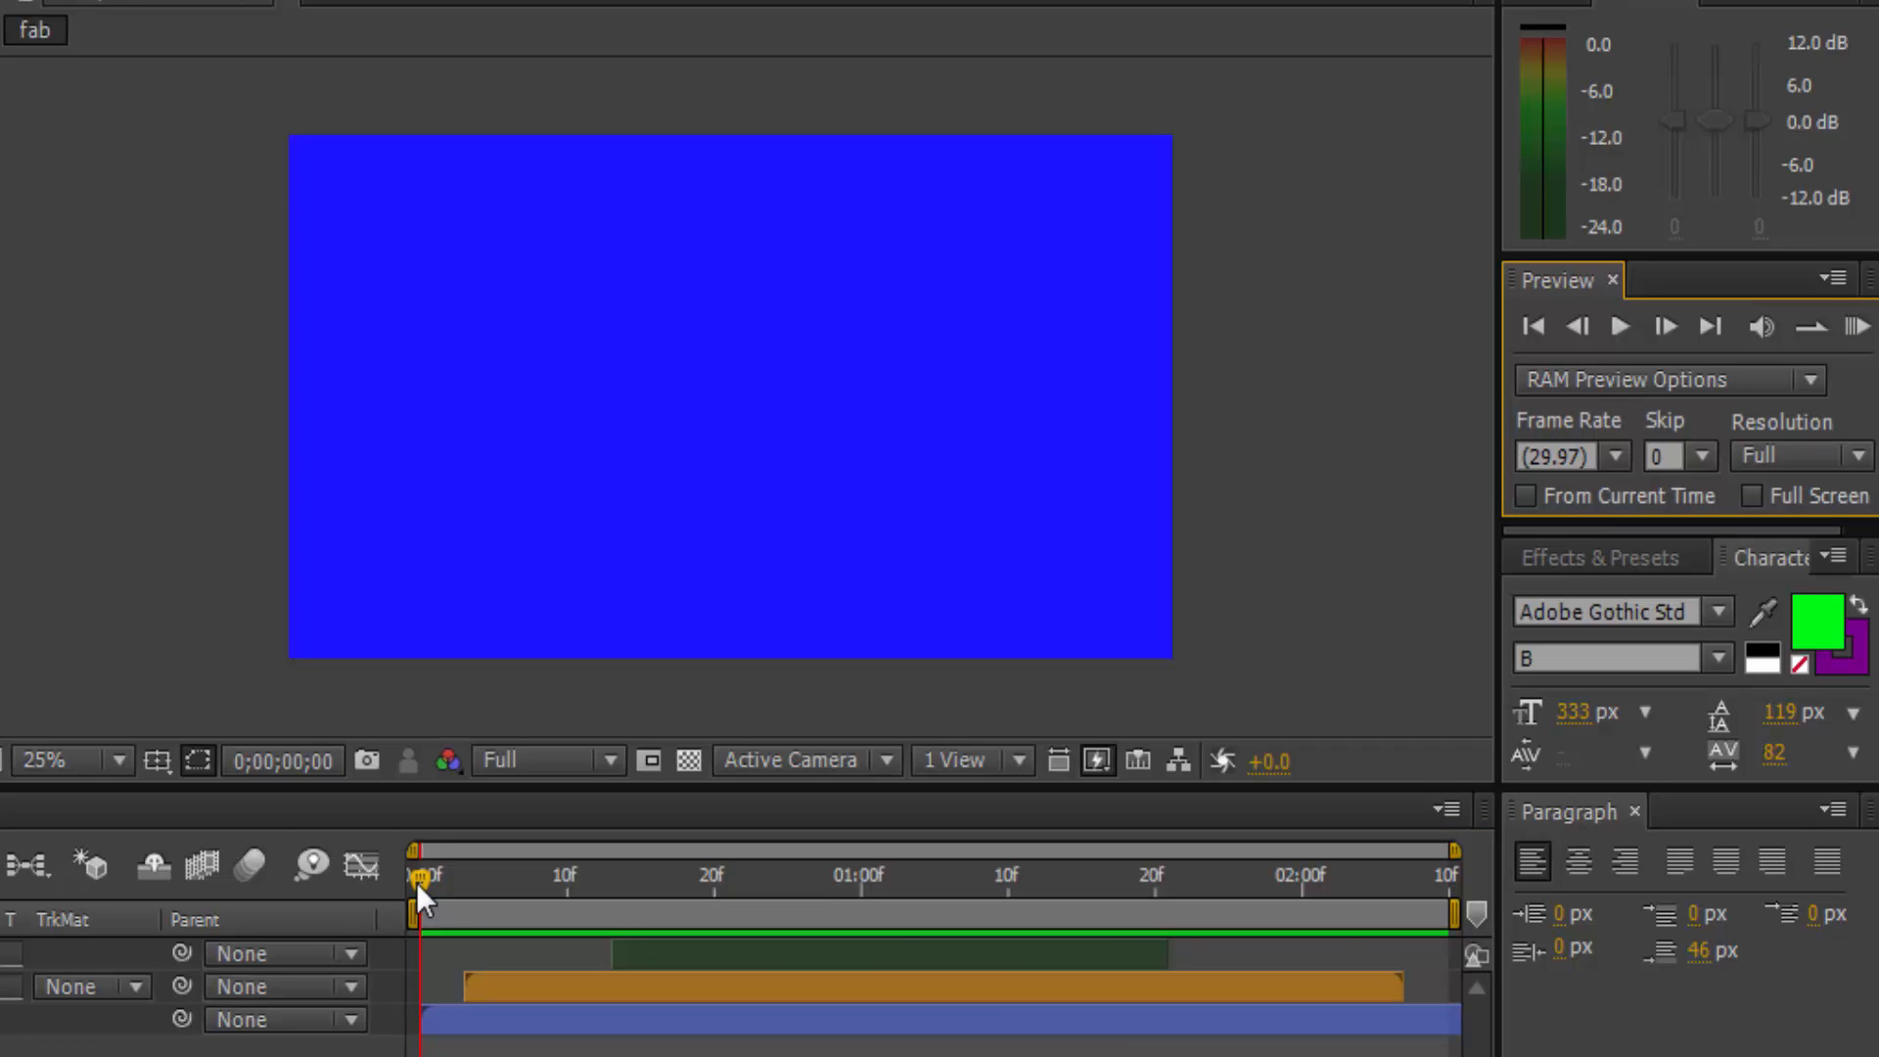
{"action": "left_click", "coordinate": [176, 1043]}
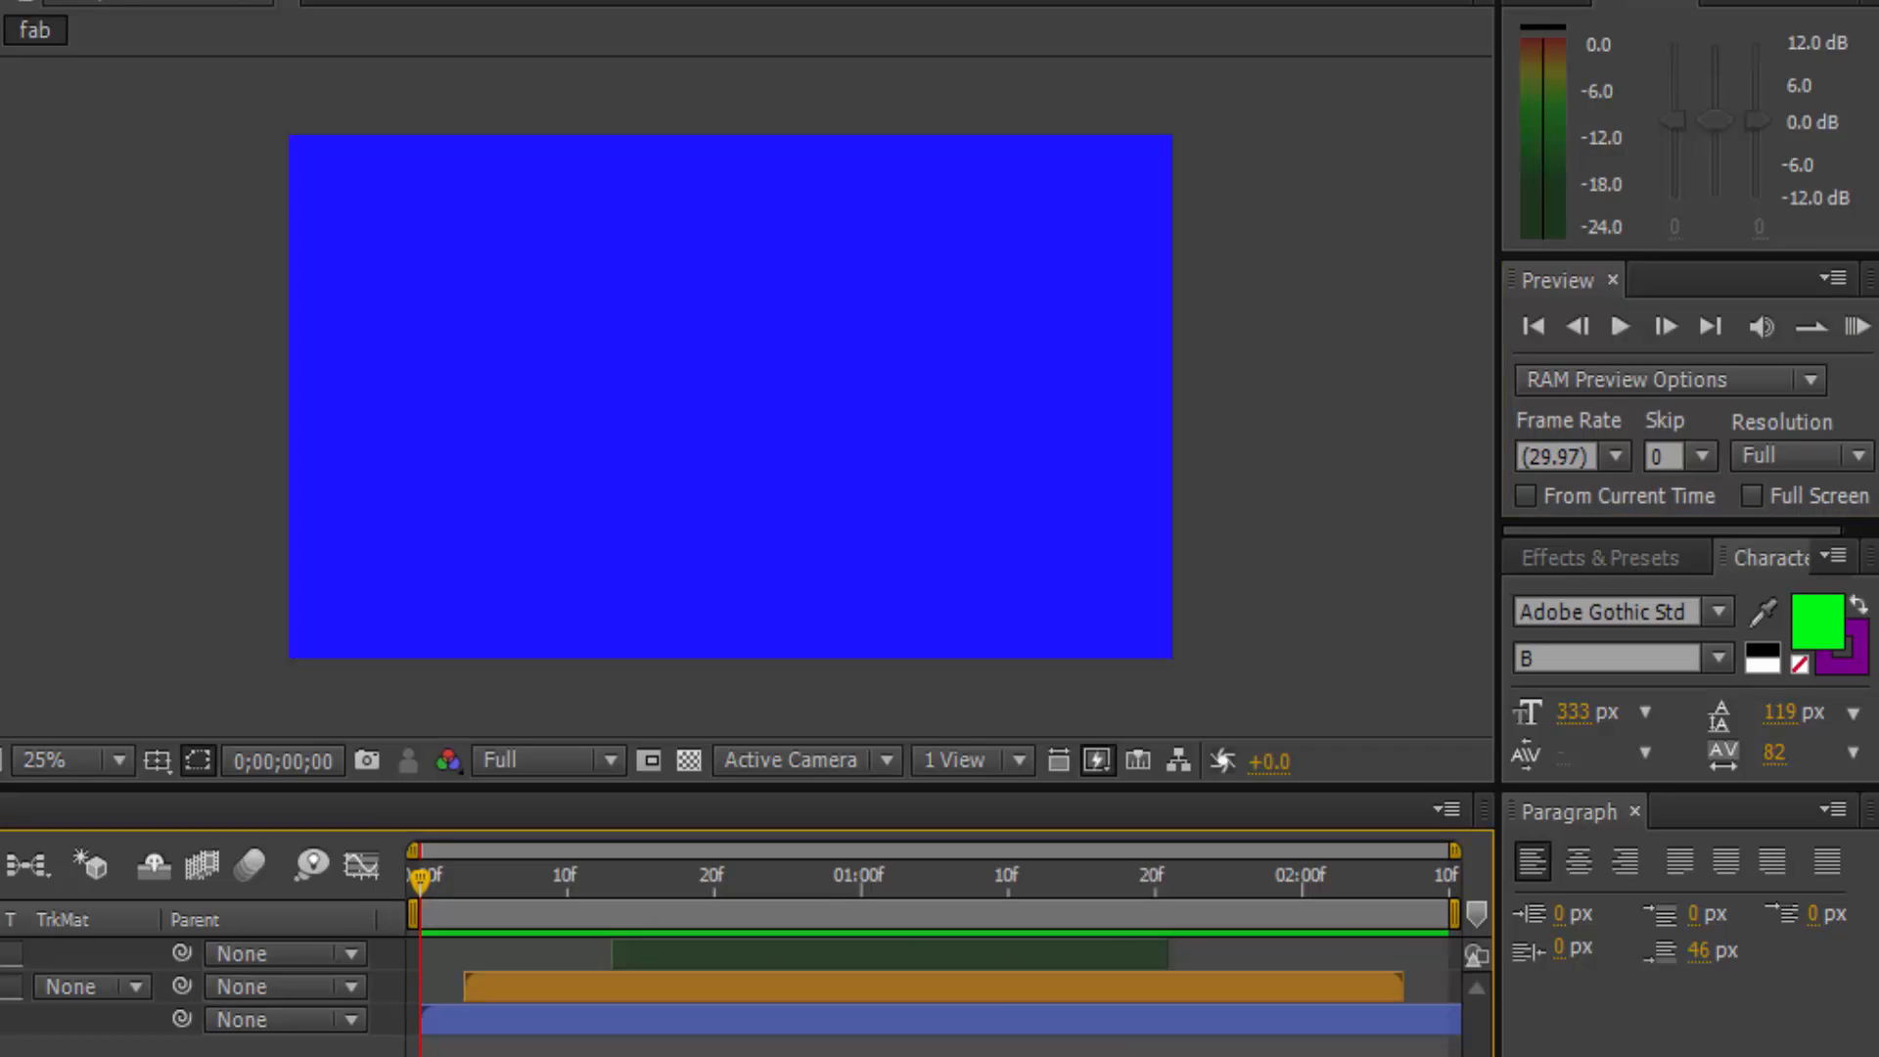